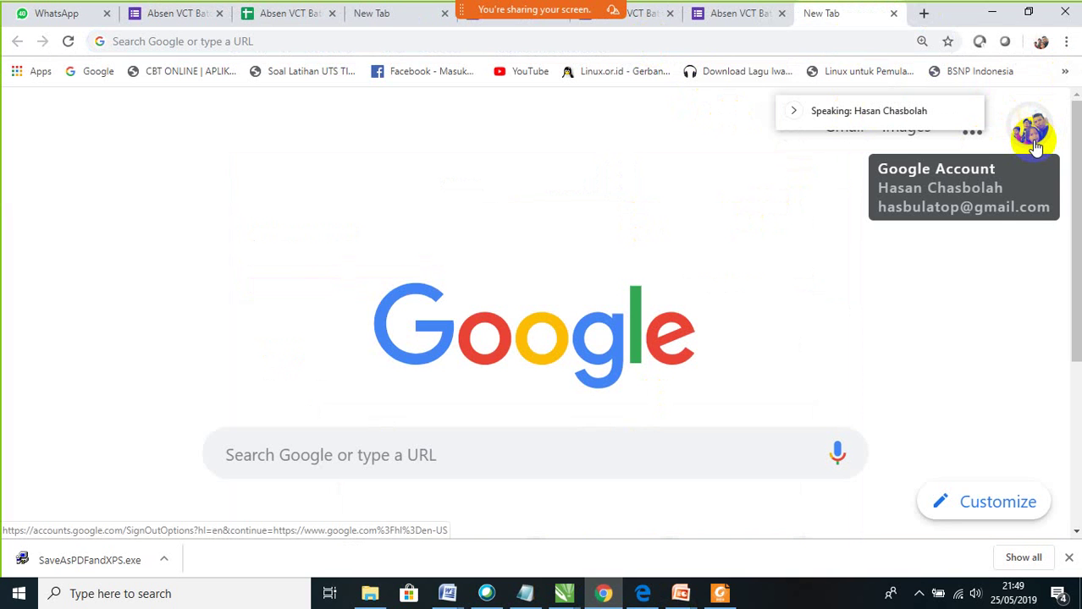
Open Google Drive from the Google apps list
click(975, 138)
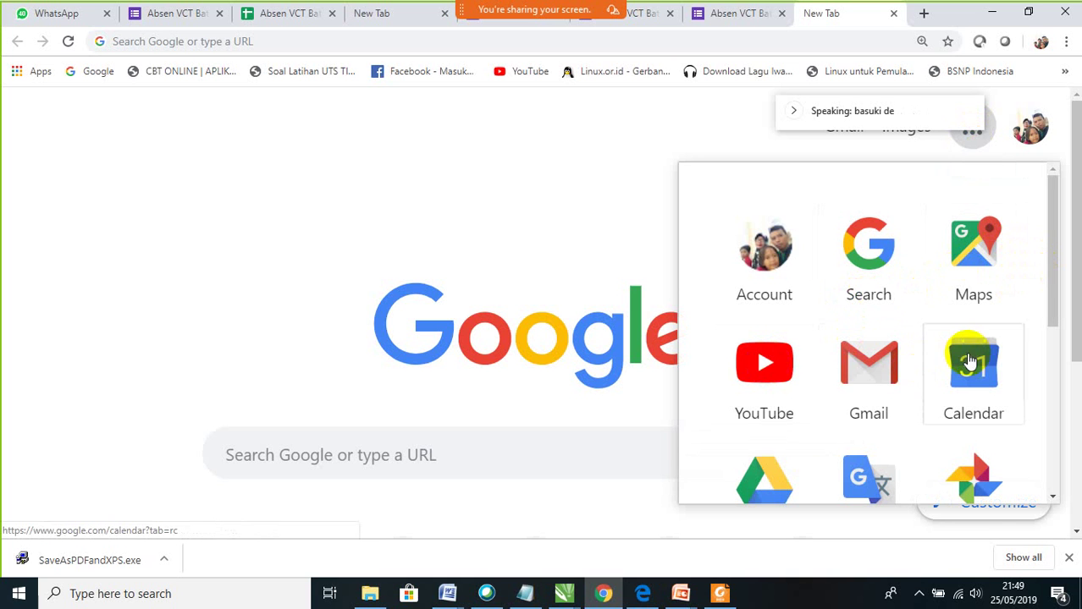
drag(1055, 291, 1061, 356)
click(762, 374)
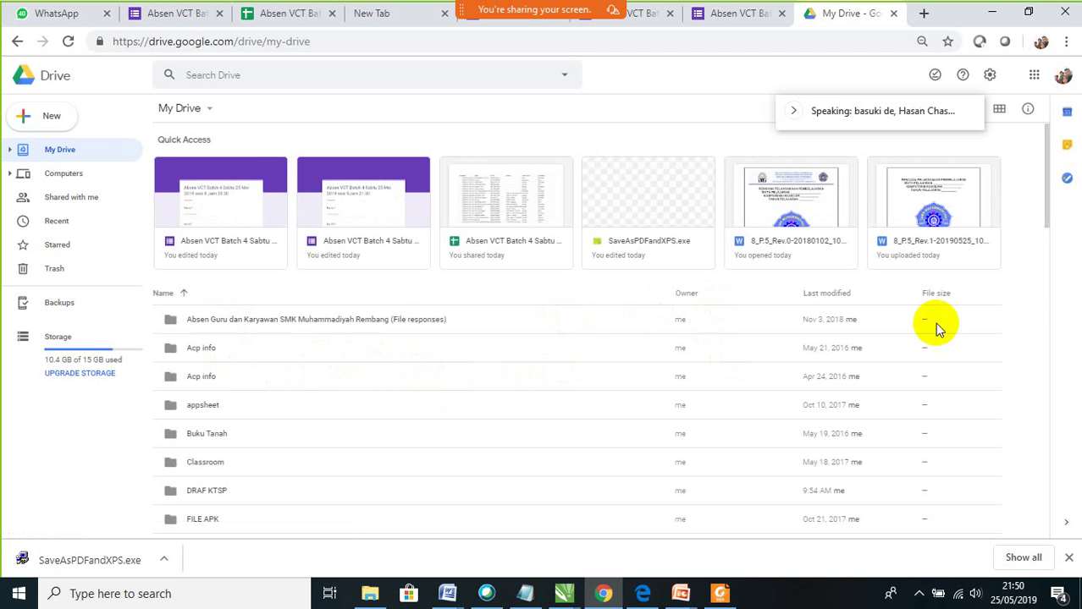
drag(1045, 234, 1047, 271)
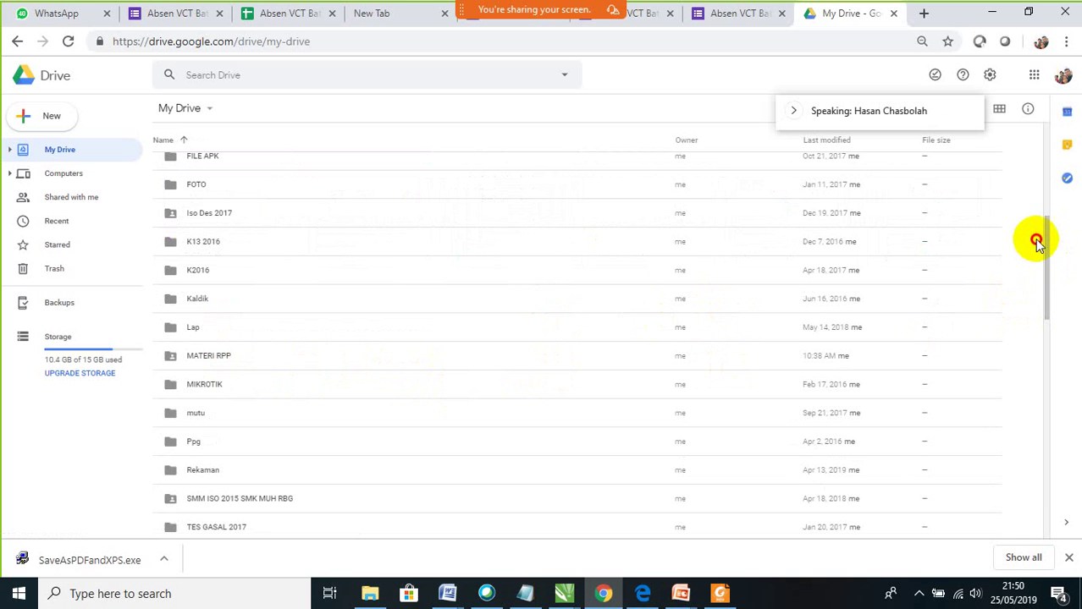
drag(1041, 258, 1022, 190)
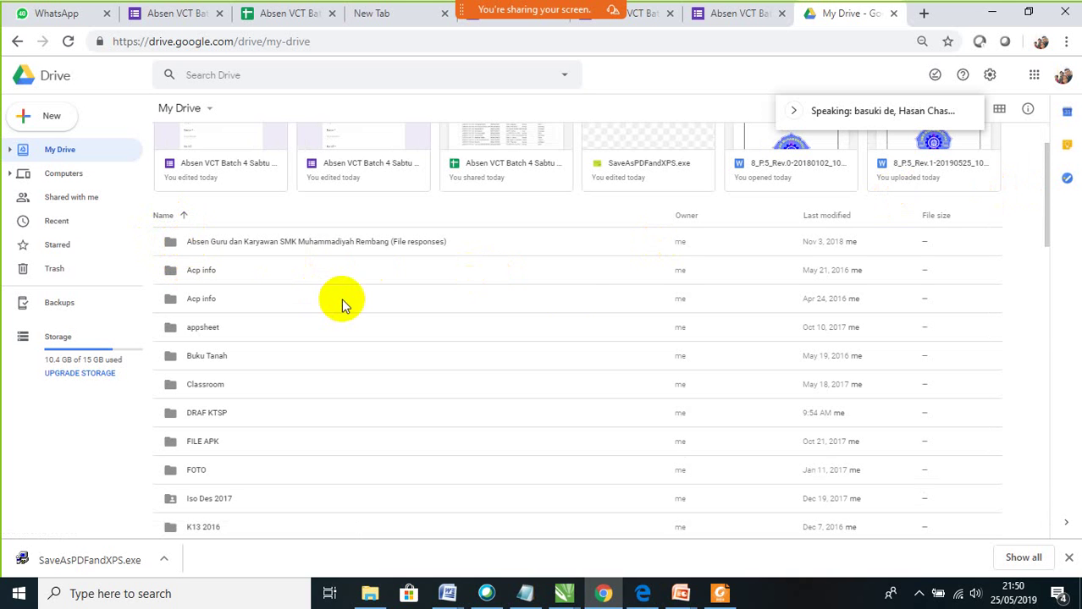
drag(1047, 200, 1049, 303)
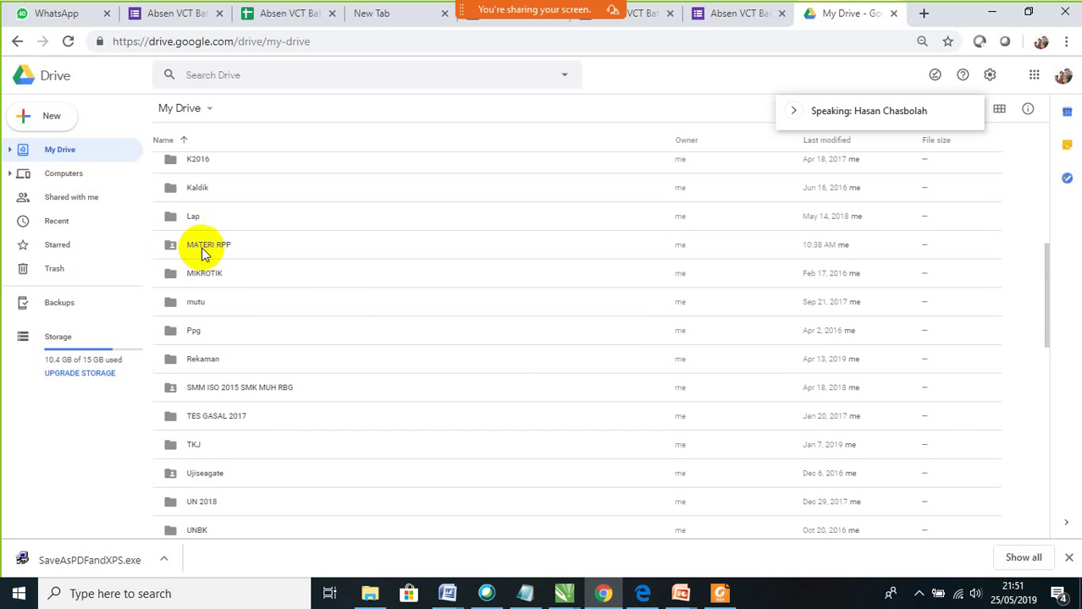
mouse_move(669, 591)
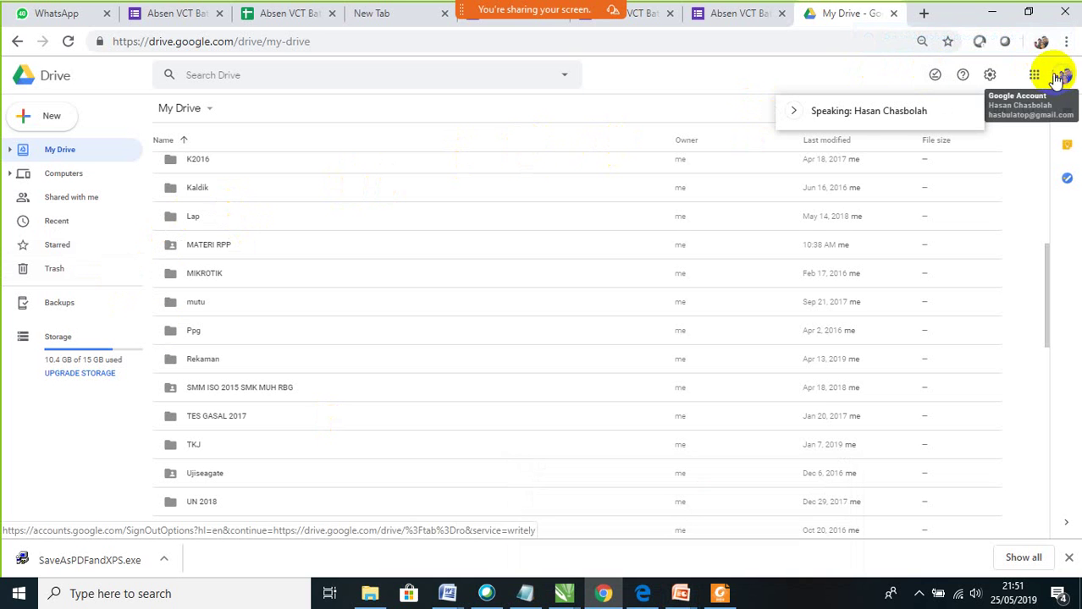
click(1035, 75)
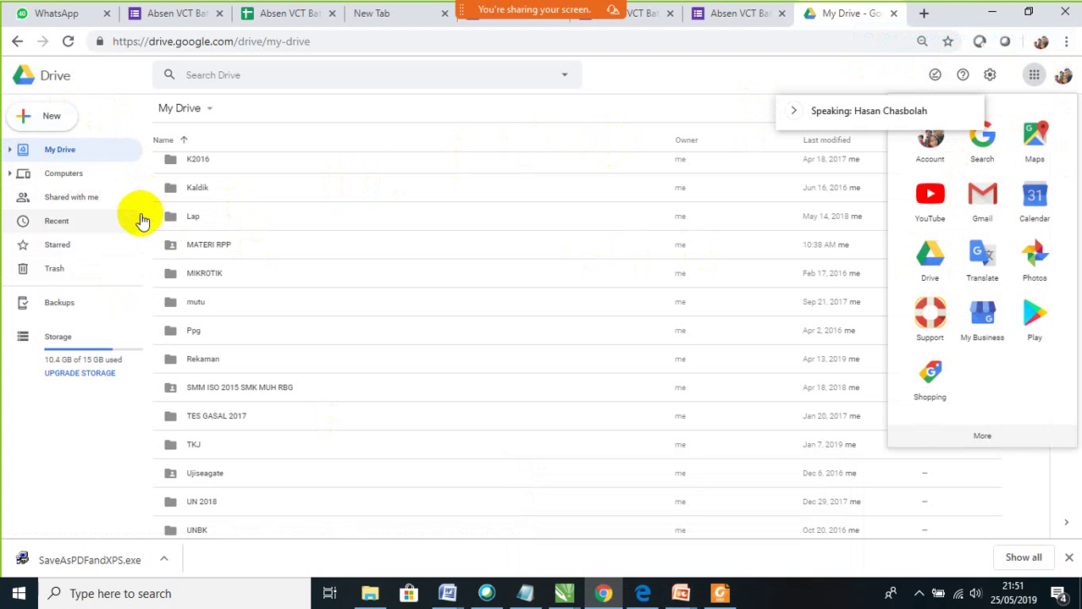
Create a new folder named "VCT BATCT 4 BLOG KUMBANG JATI" in My Drive
click(52, 126)
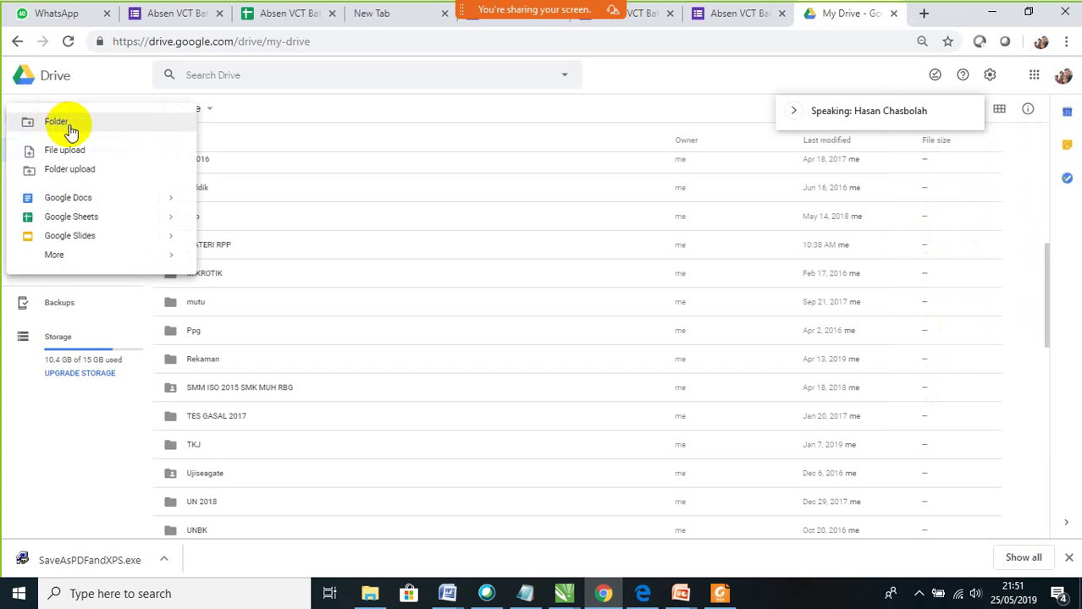
click(55, 125)
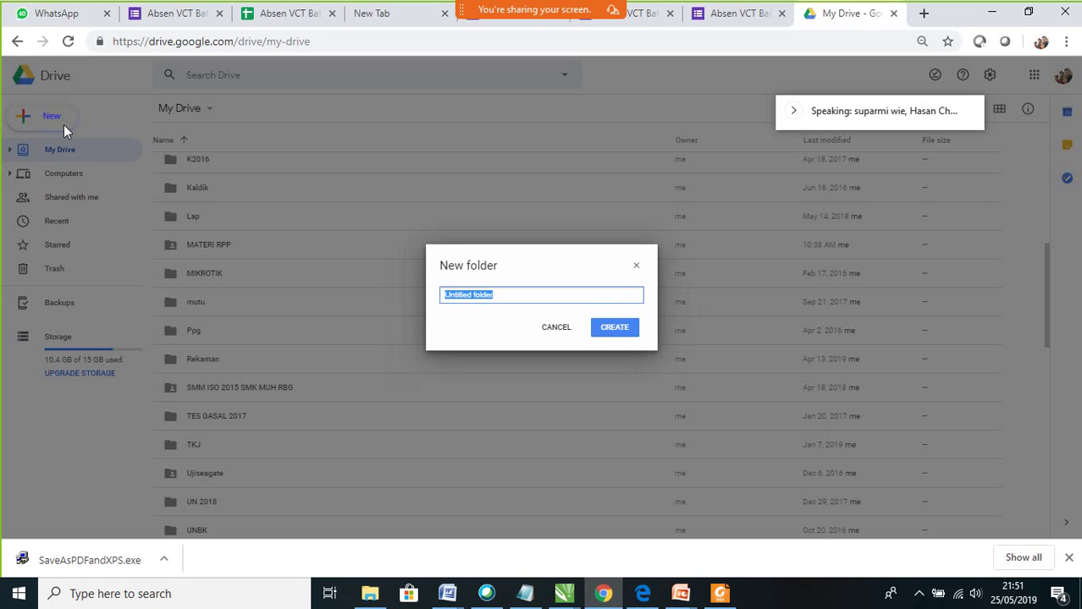
text(VCT)
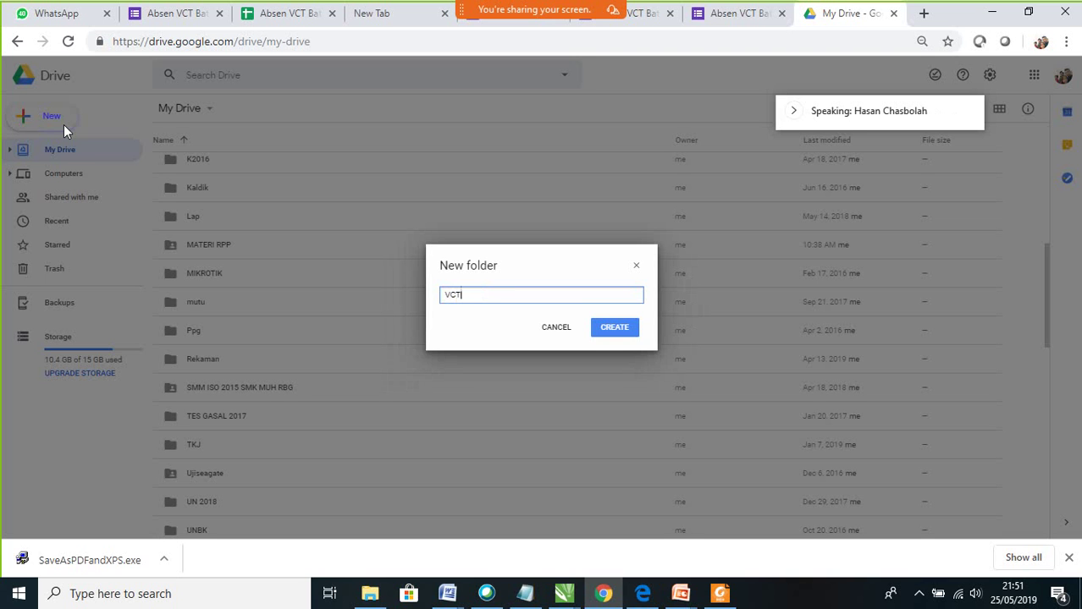
text( V)
key(BackSpace)
text(BATCT 4)
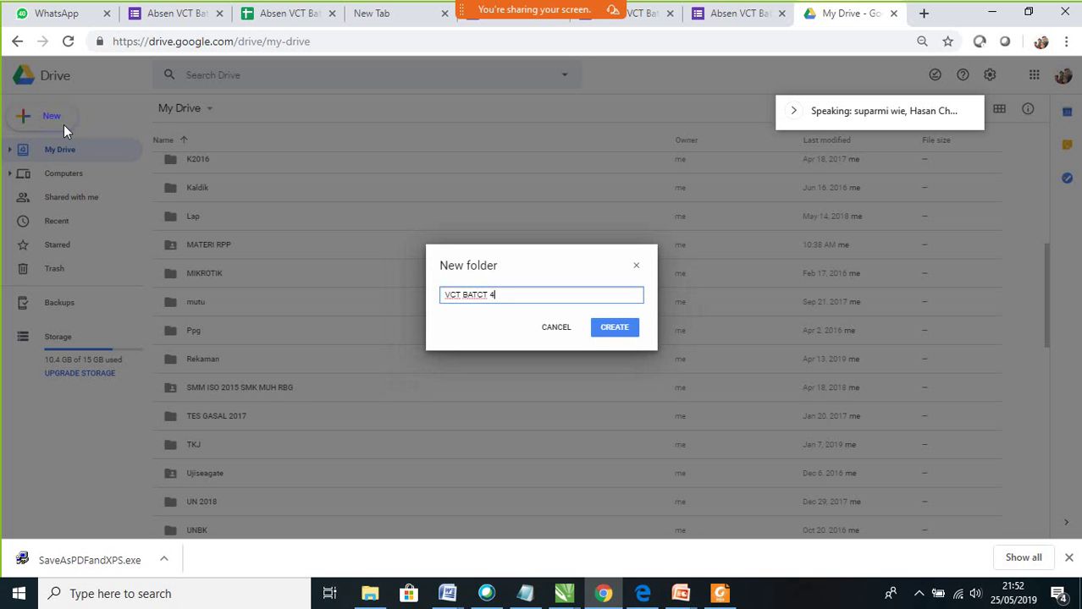
text( BO)
key(BackSpace)
key(BackSpace)
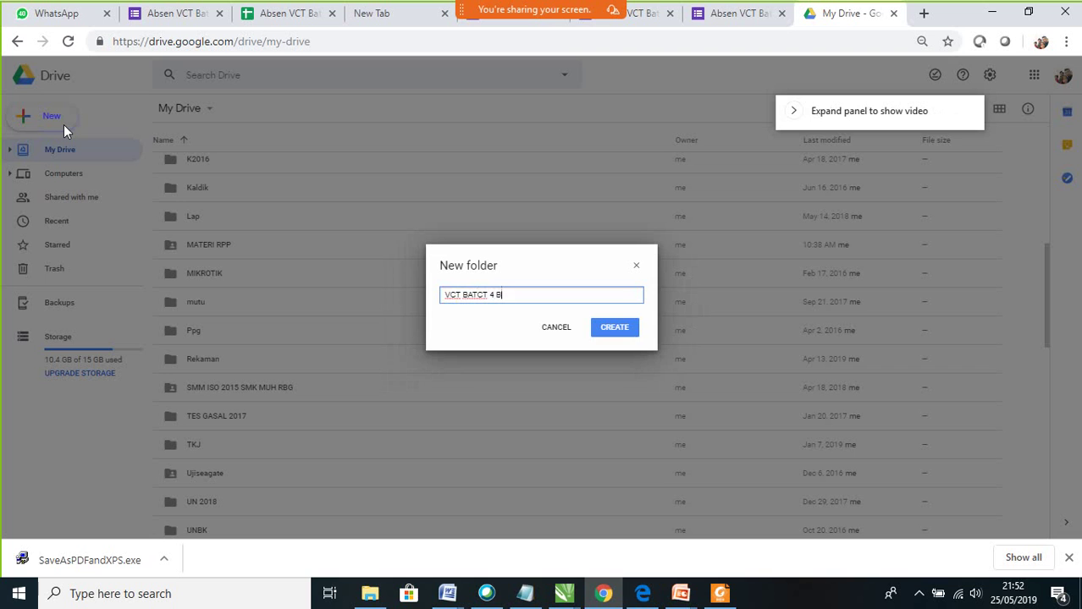
text(BLOG )
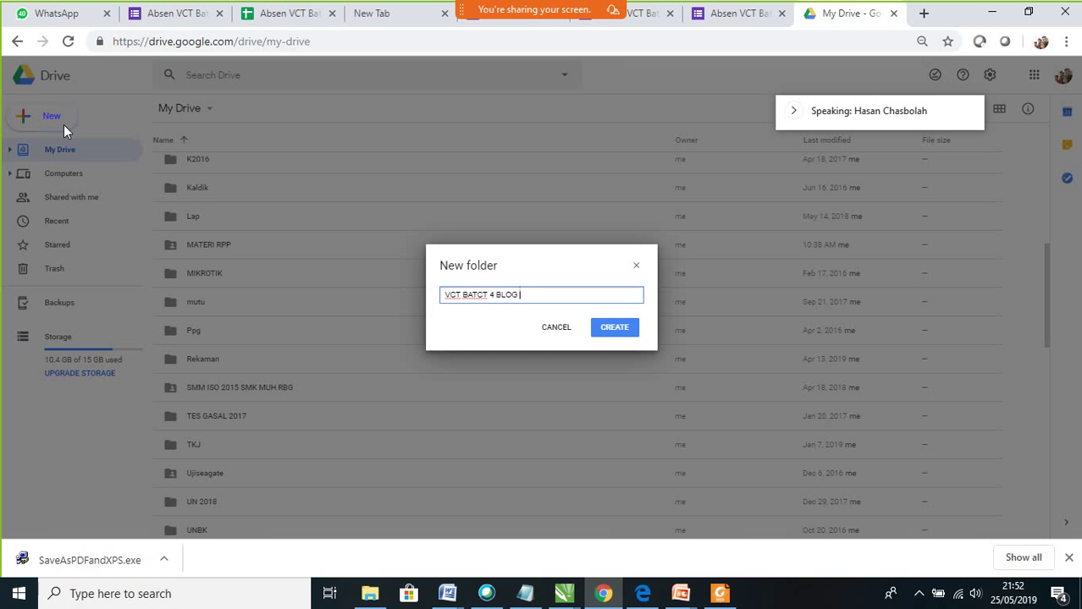
text(KUMBANG JATI)
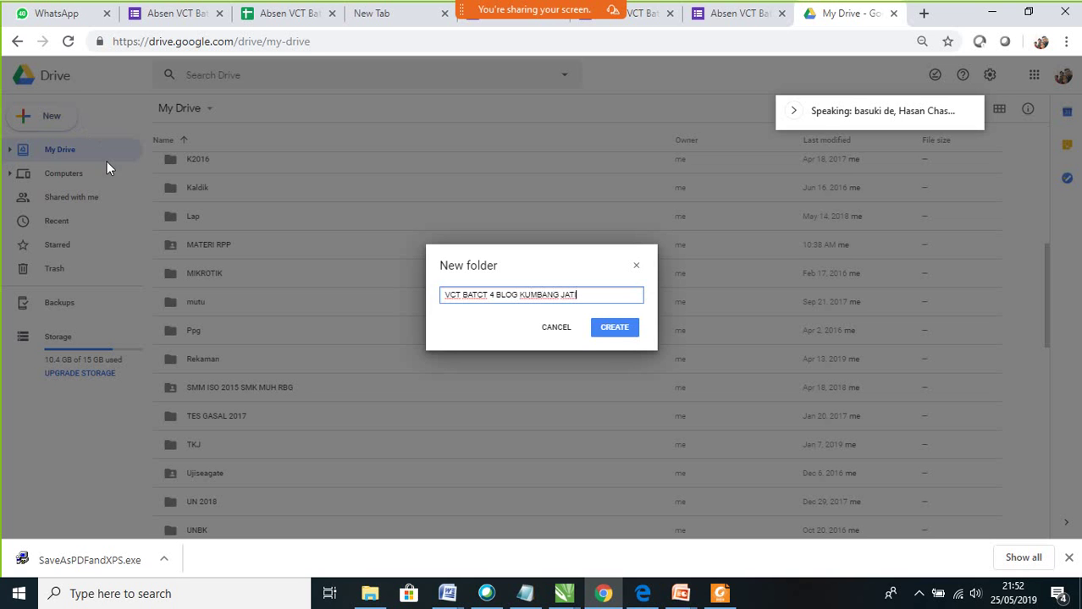
click(609, 339)
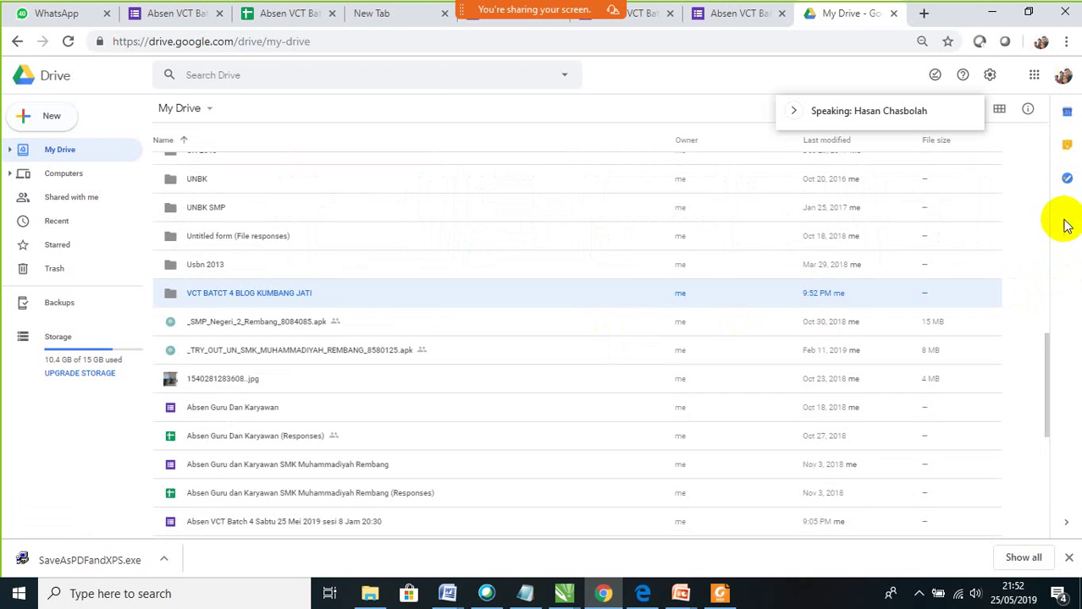
Open the VCT BATCT 4 BLOG KUMBANG JATI folder and create a subfolder named "TUGAS" in it
double_click(232, 297)
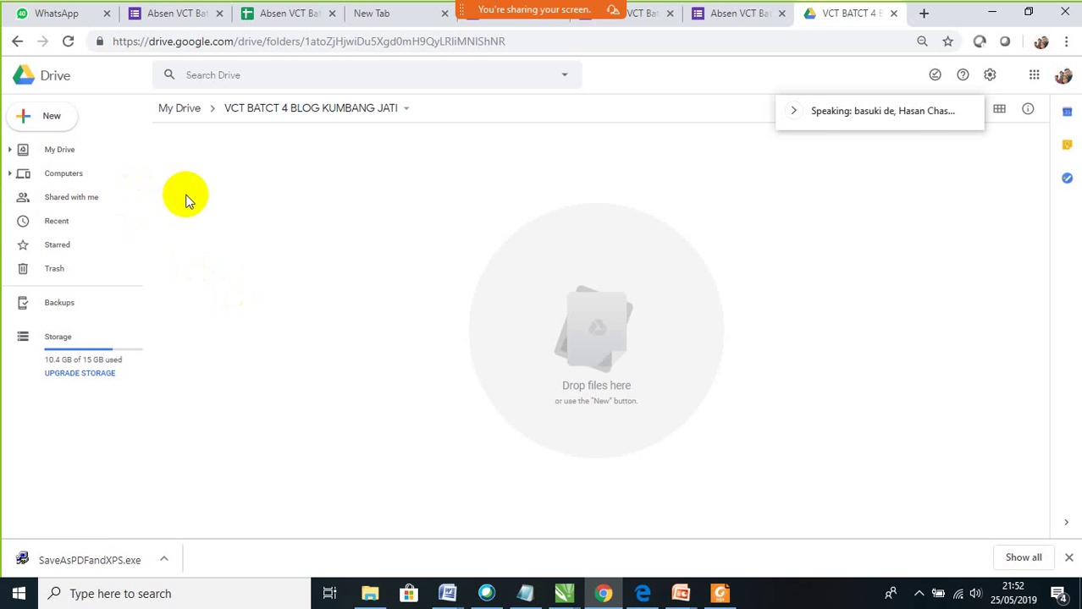
click(46, 124)
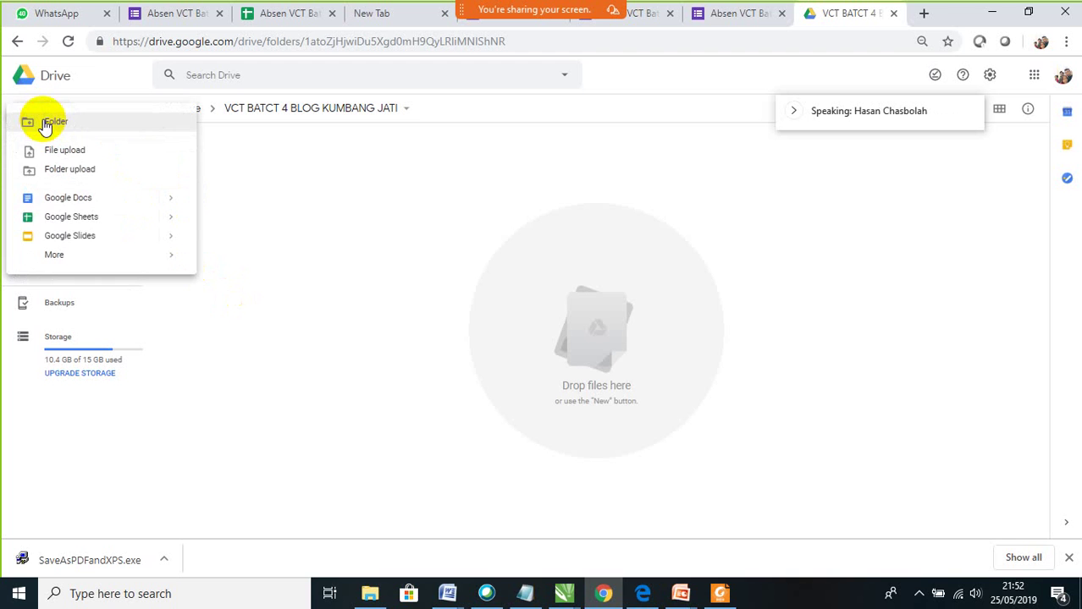
click(54, 125)
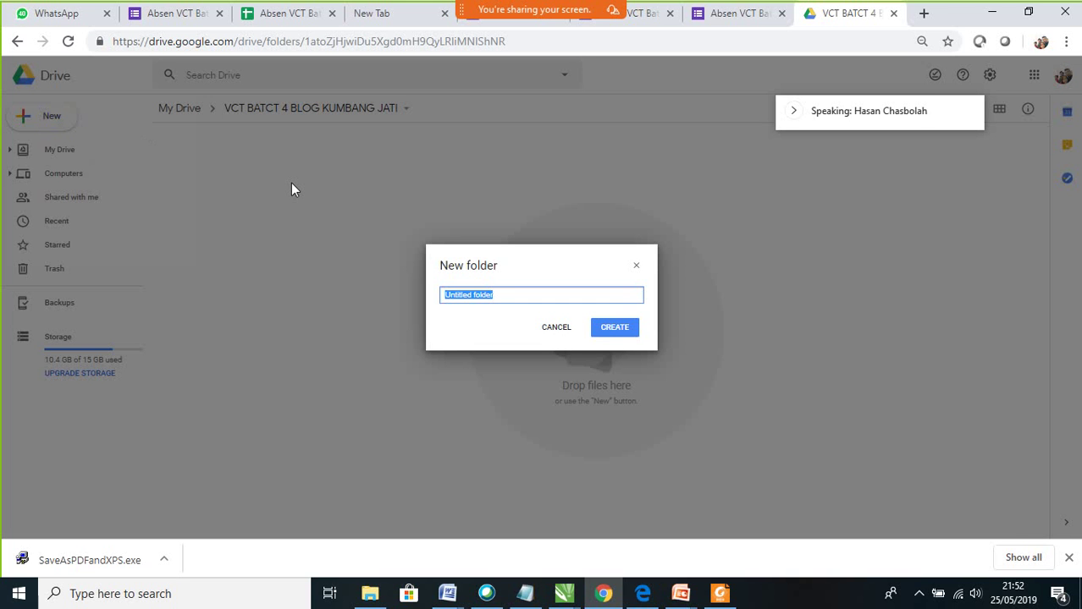
text(T)
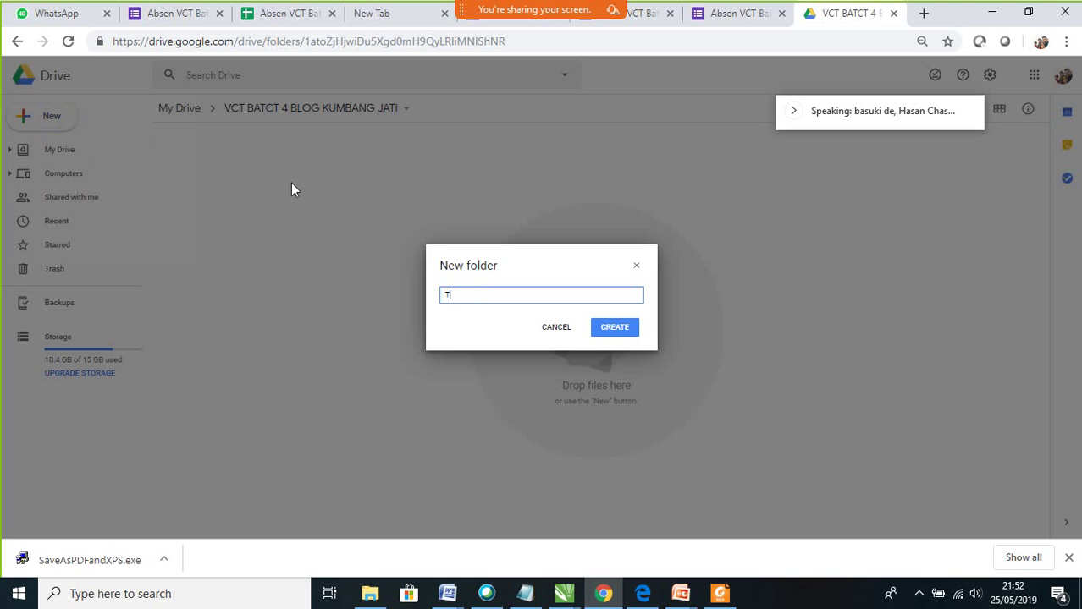
text(U)
text(S)
click(614, 329)
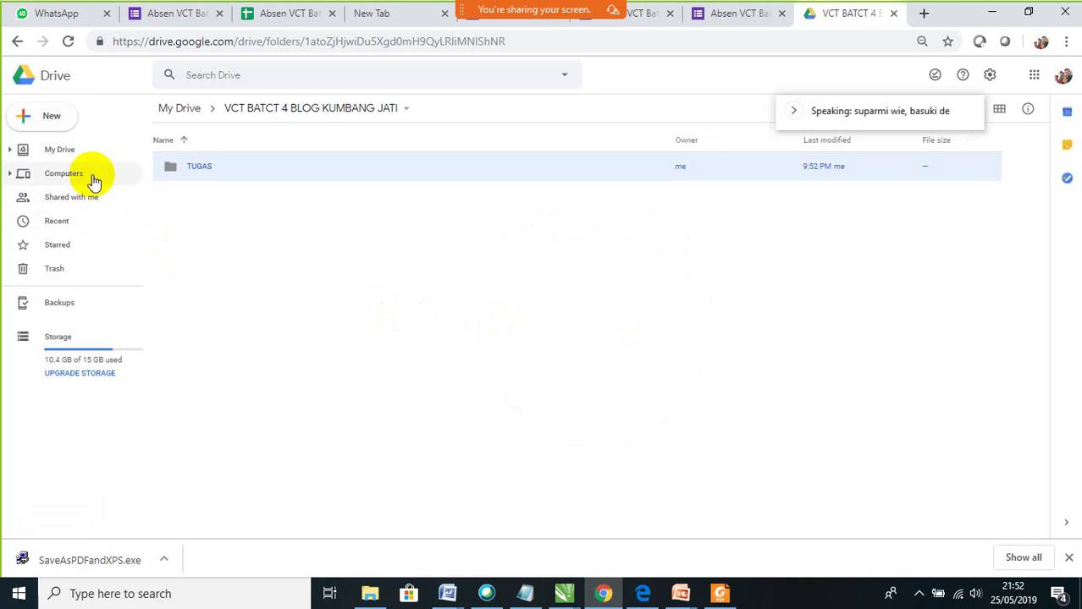
Create a second subfolder named "FILE INFO" alongside the TUGAS folder
click(61, 125)
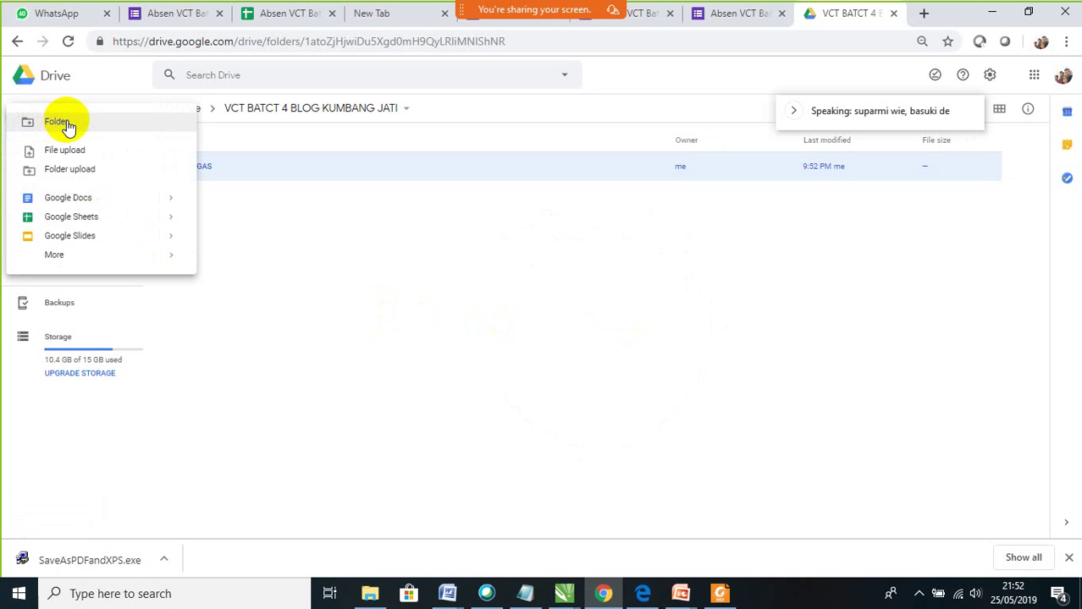
click(65, 124)
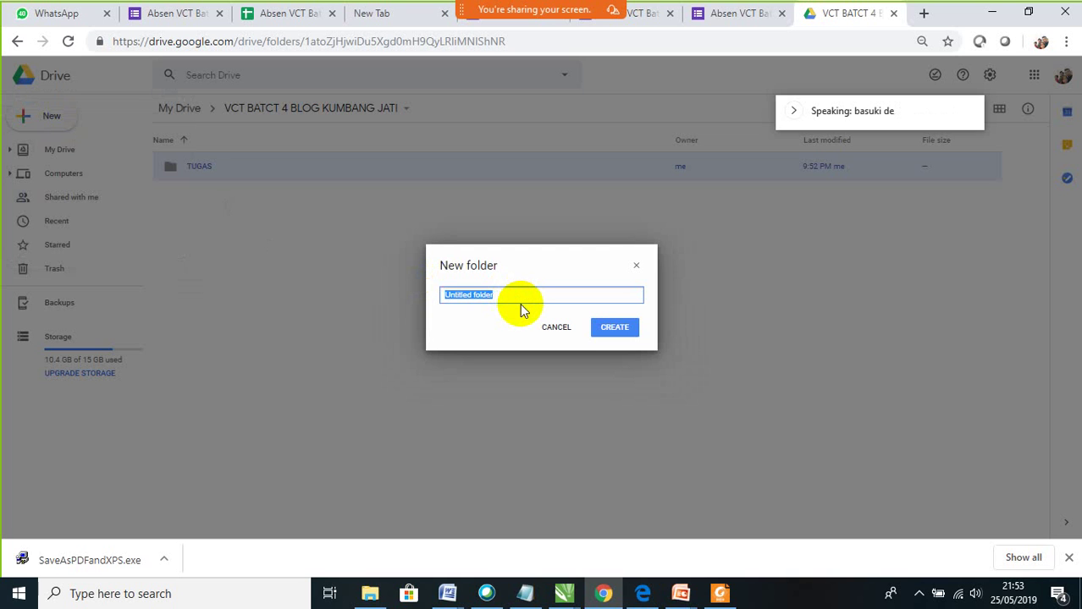
text(FIL)
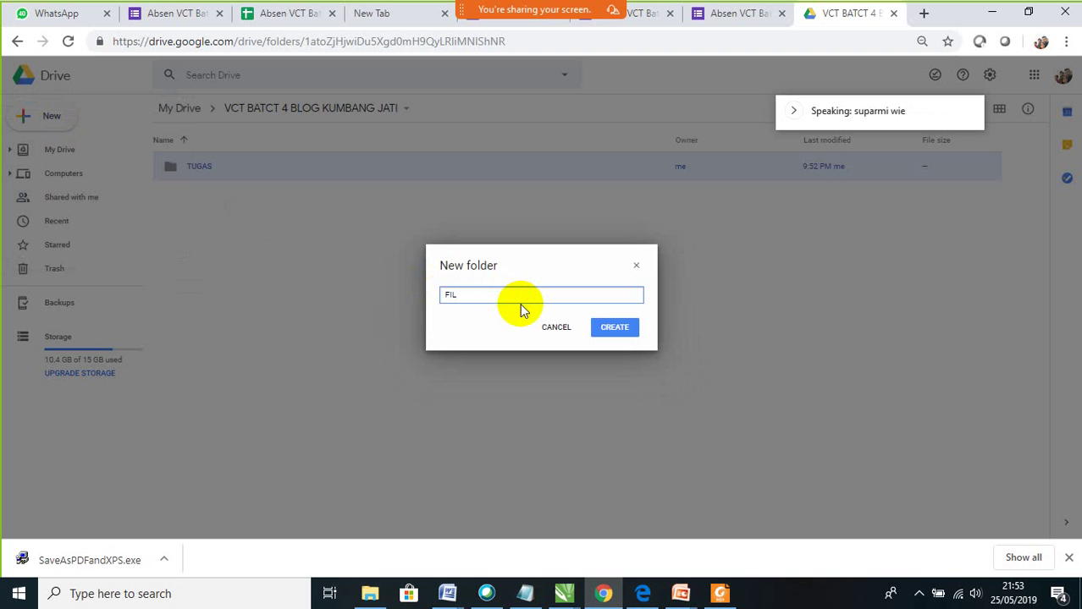
text(E INFO)
click(606, 331)
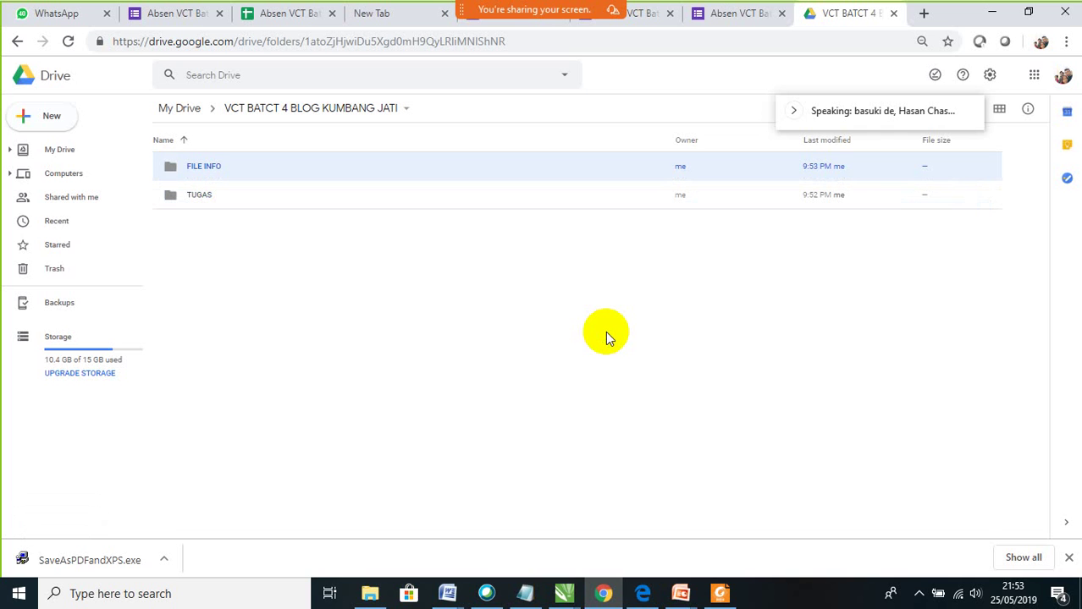
Open the TUGAS folder and create a subfolder named "PRESENTASI 1" inside it
double_click(188, 196)
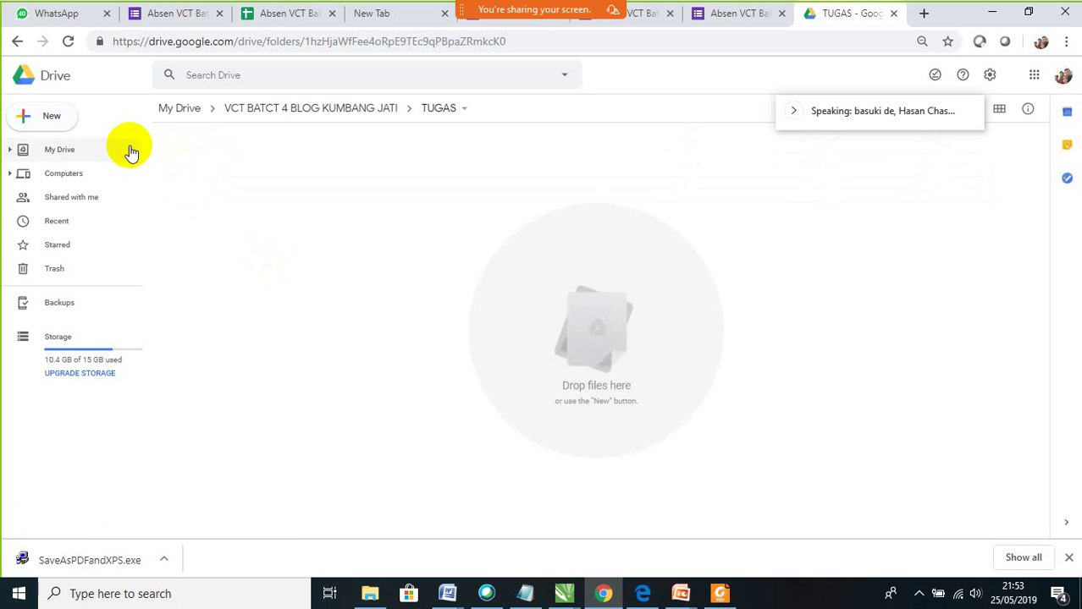
click(21, 123)
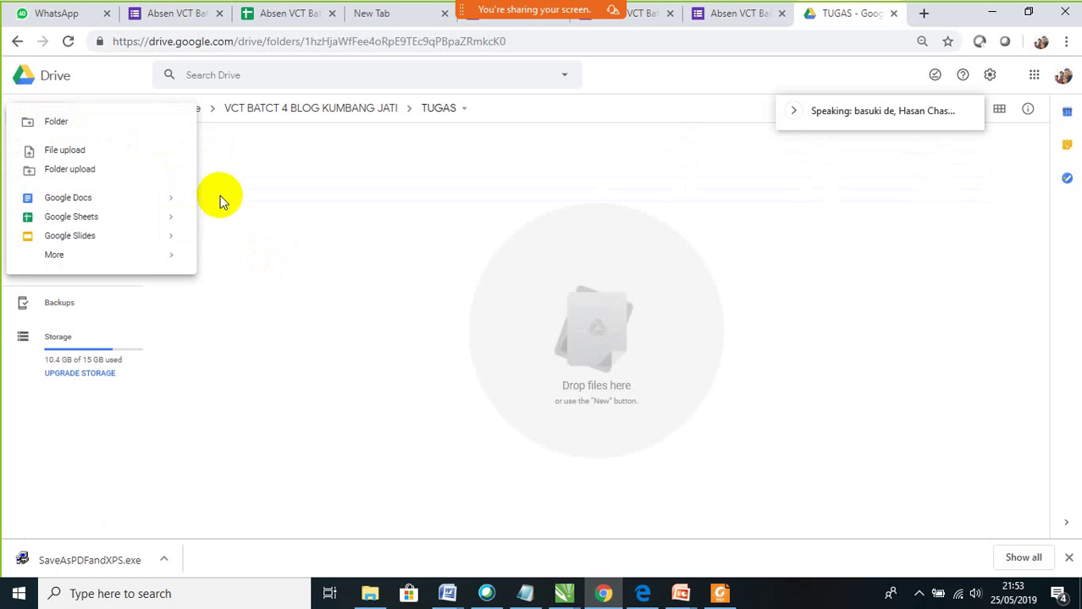
click(91, 123)
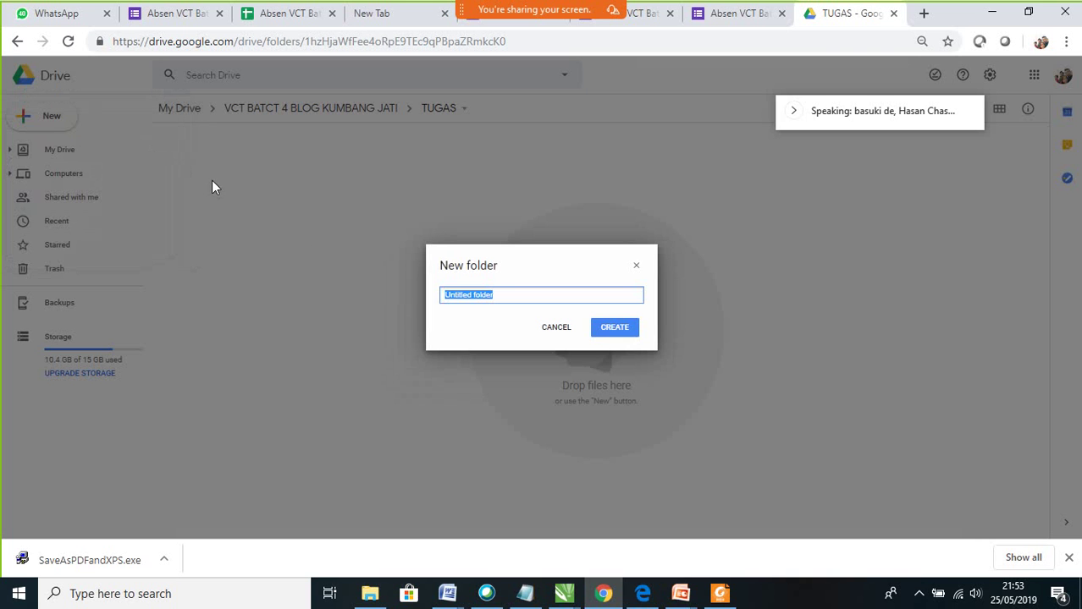
text(T)
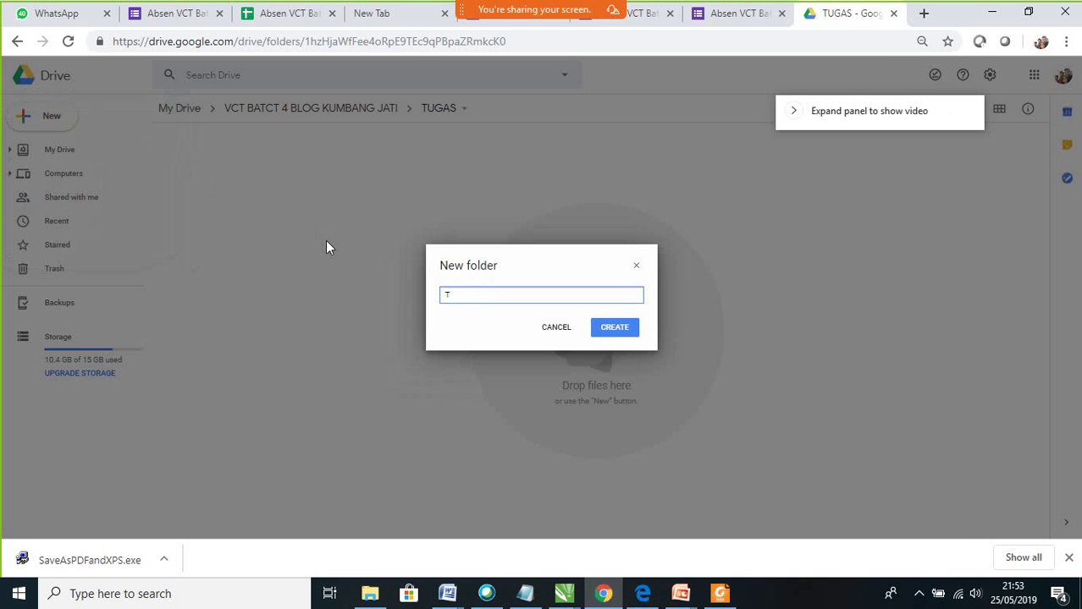
text(UG)
key(BackSpace)
key(BackSpace)
key(BackSpace)
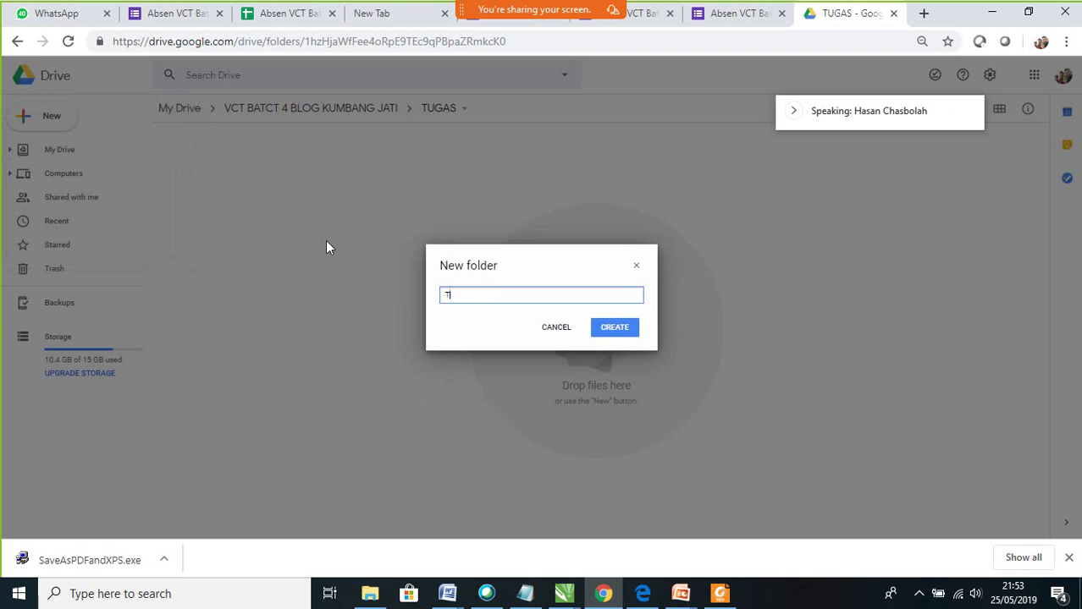
text(PRESENTASI 1)
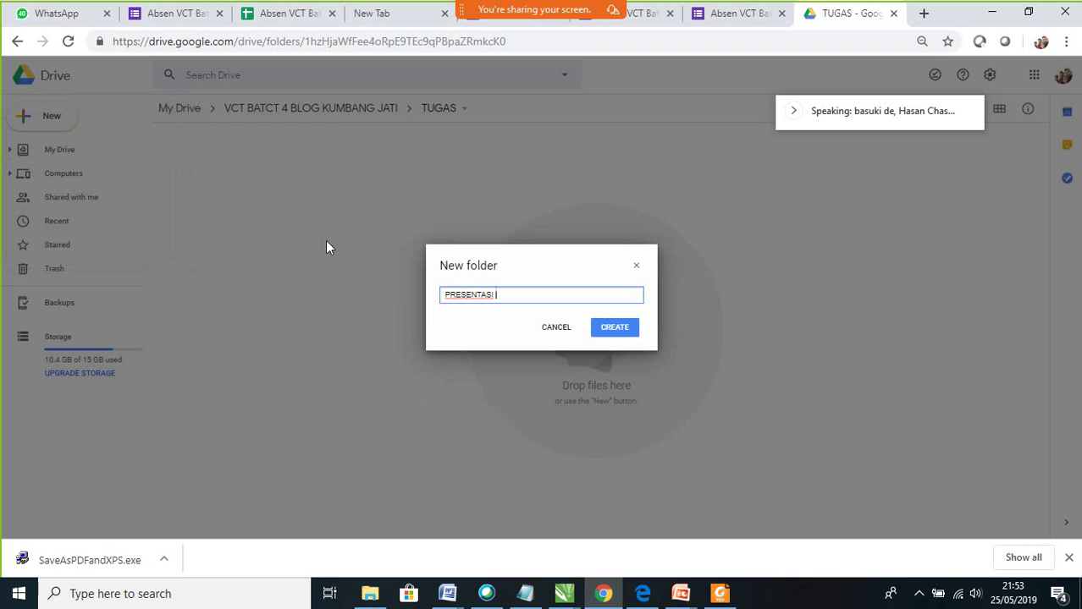
click(615, 327)
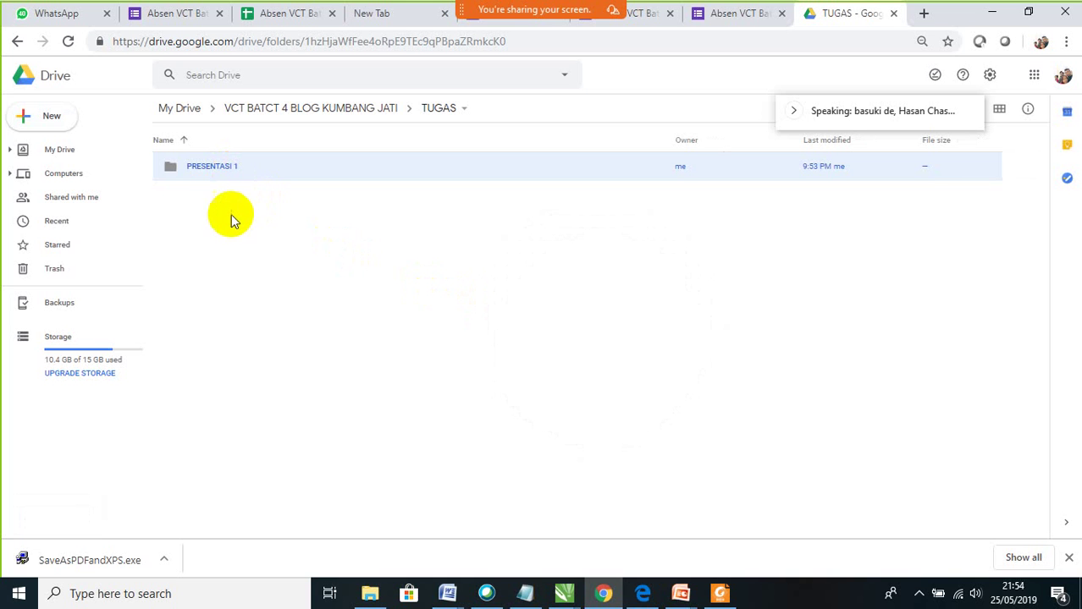
Create another subfolder named "PRESENTASI 2" inside the TUGAS folder
click(52, 126)
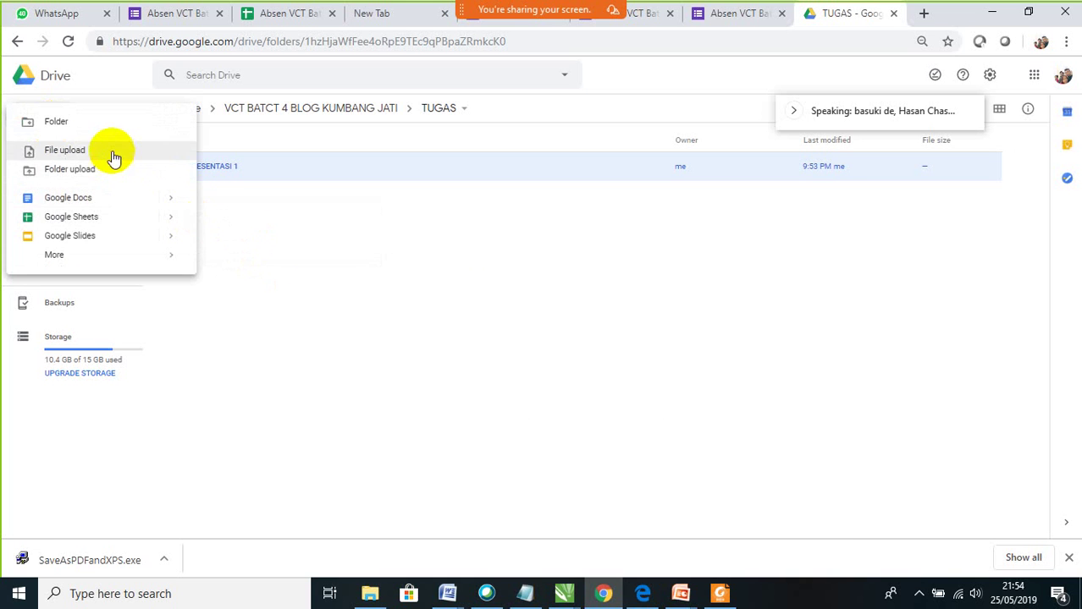
click(83, 126)
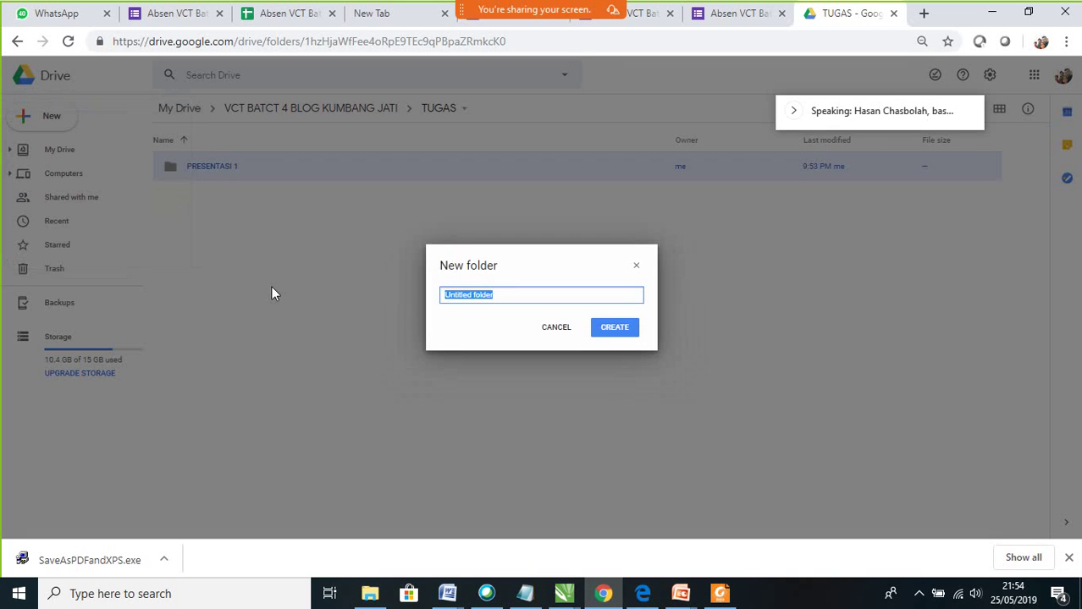
text(PRESENTASI 2)
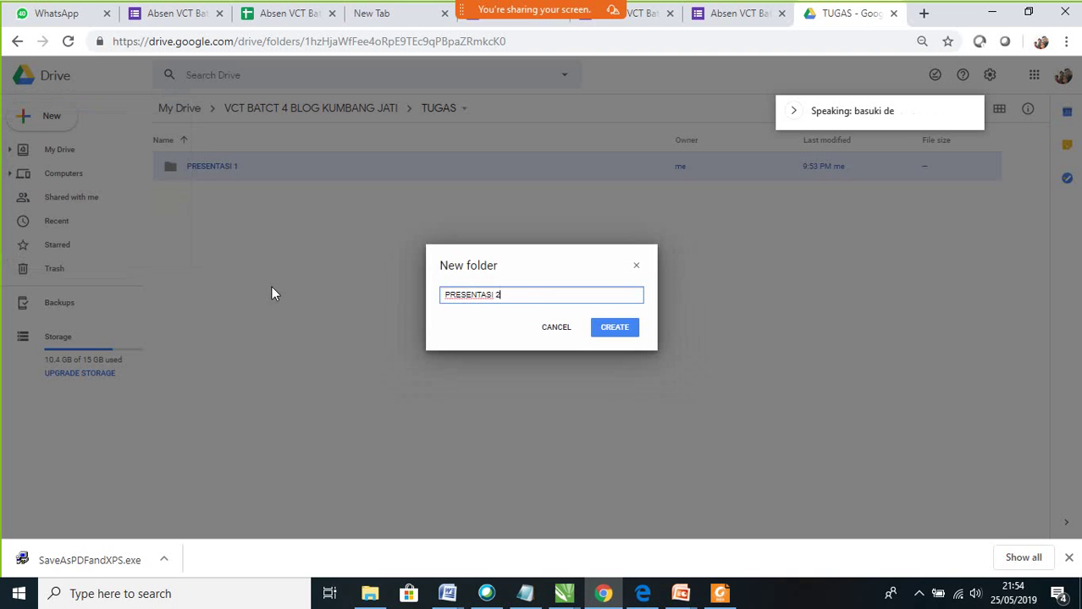
click(621, 328)
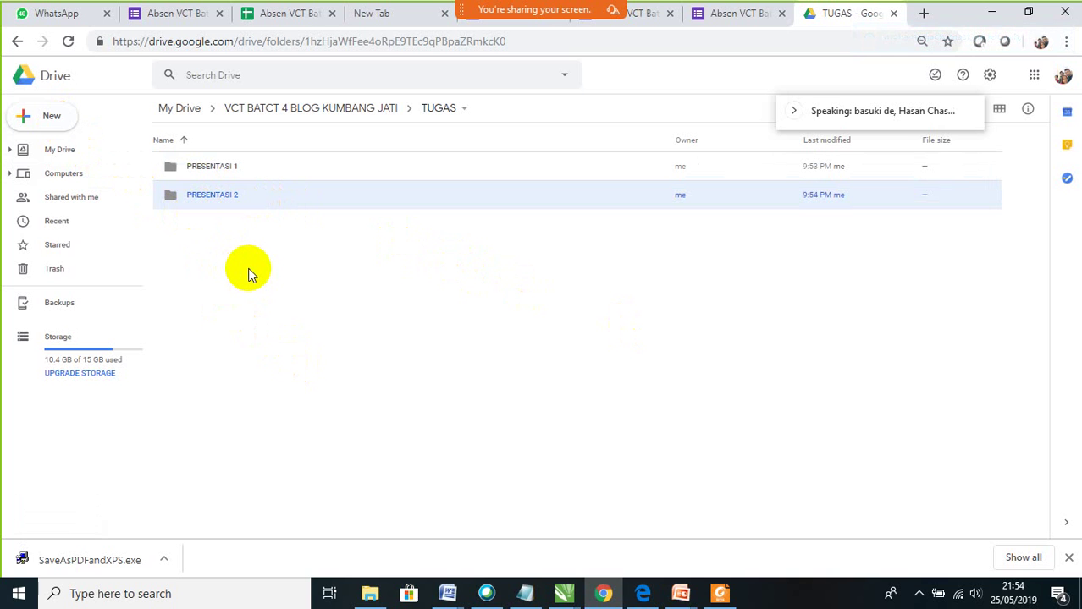
Return to the VCT BATCT 4 BLOG KUMBANG JATI folder, then switch to File Explorer and open the INFO folder inside VCT 2019
click(296, 112)
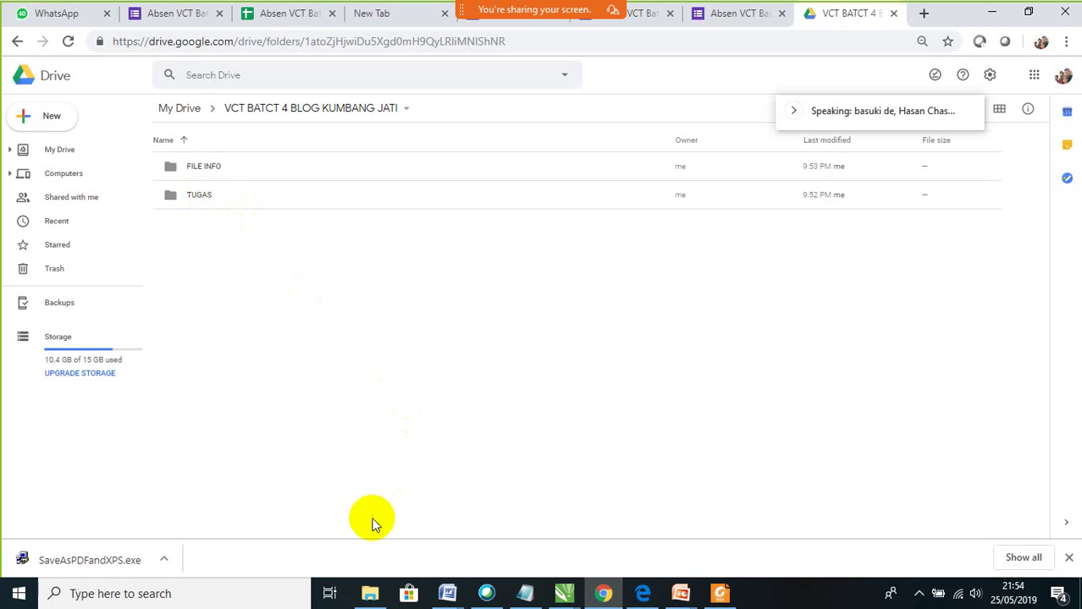
click(370, 594)
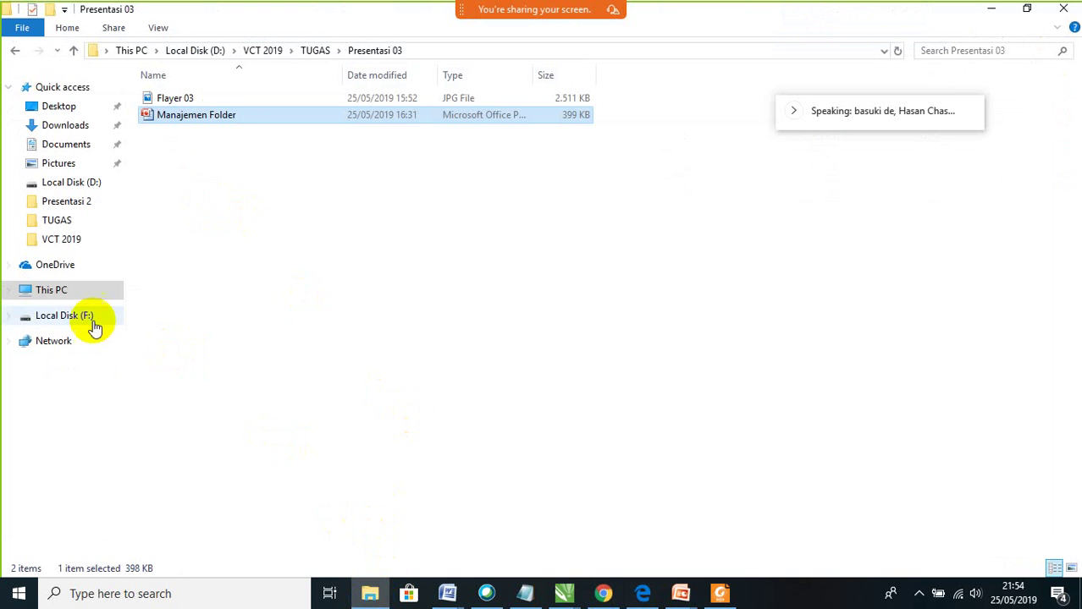
click(66, 319)
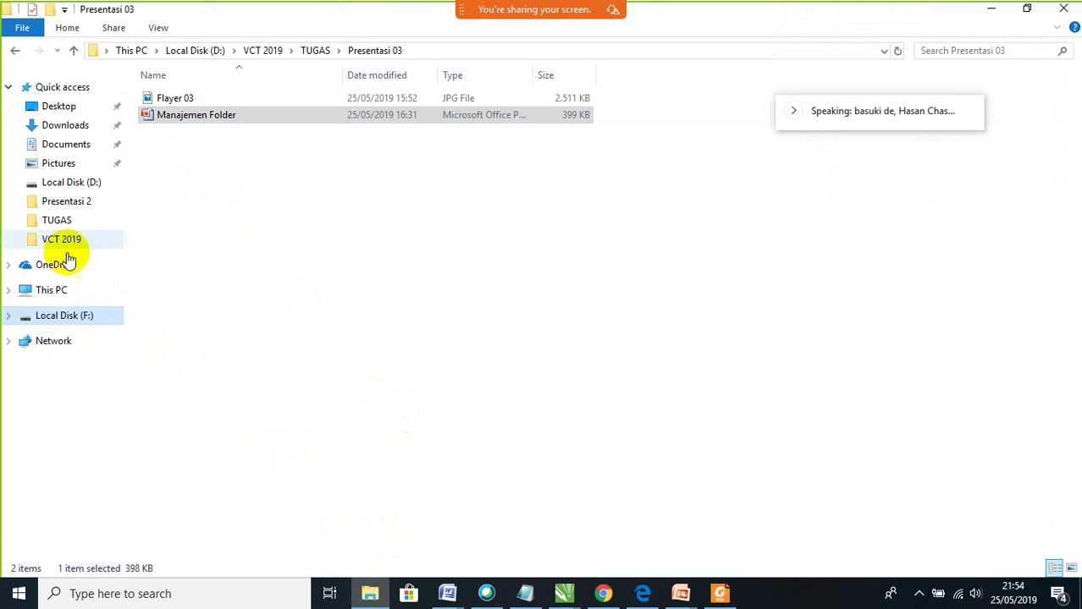
click(74, 186)
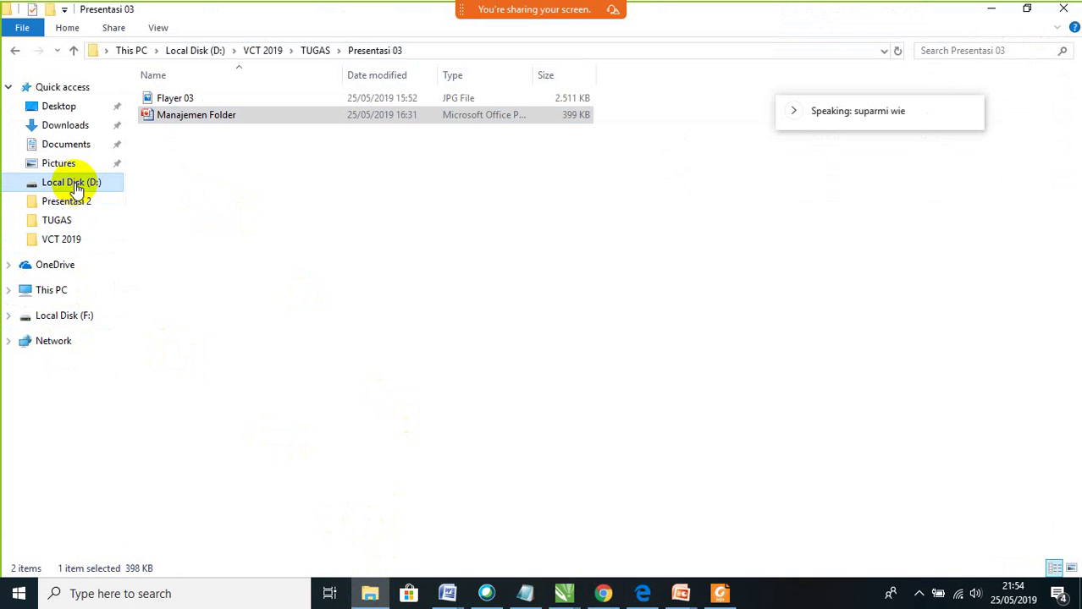
click(74, 186)
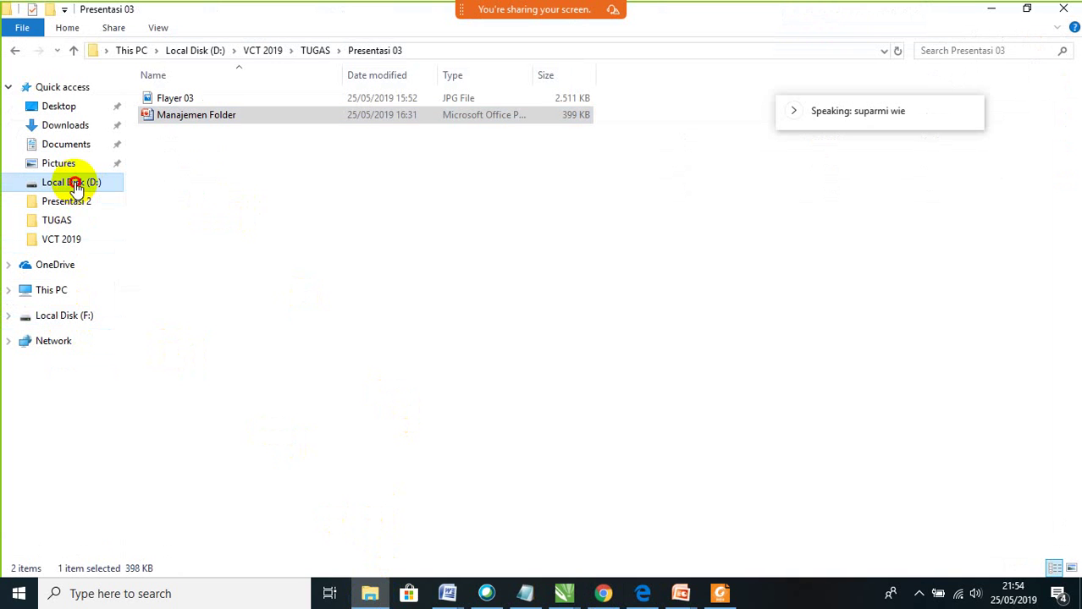
click(75, 242)
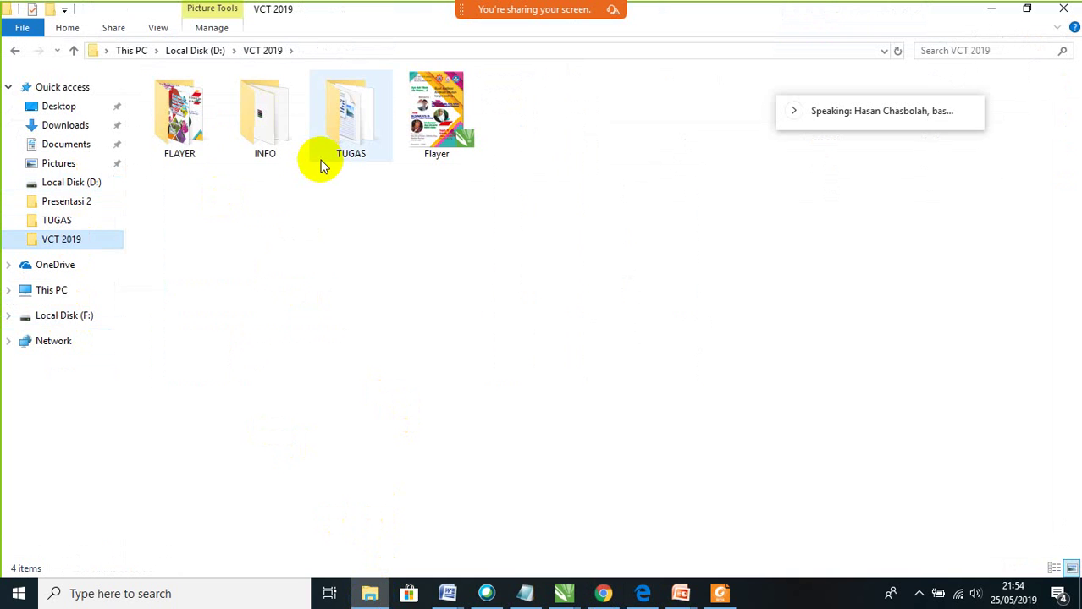
double_click(254, 140)
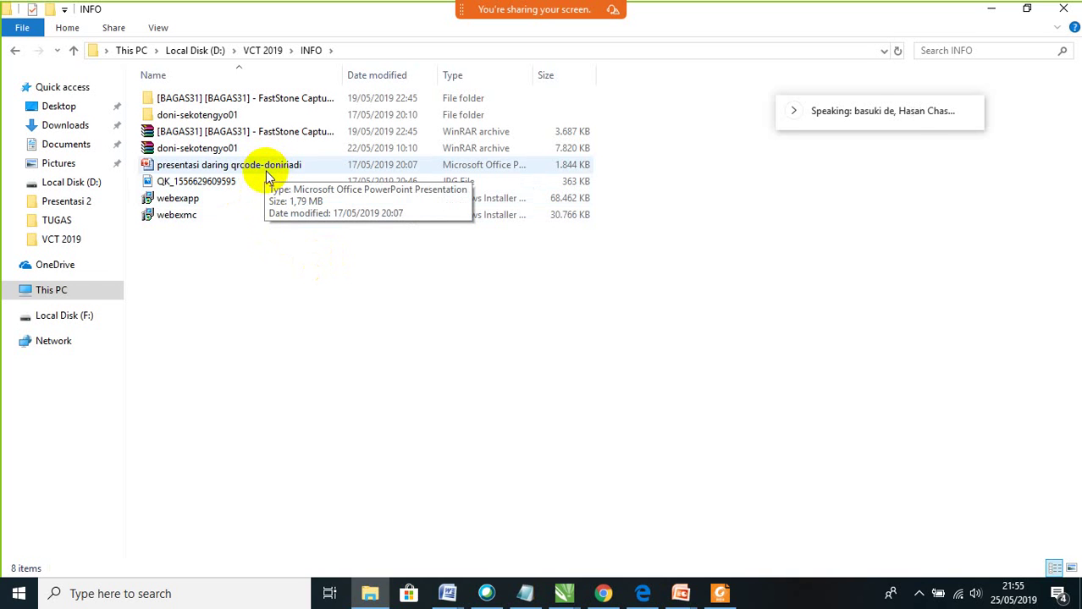
Open the FILE INFO folder in Google Drive and upload the "presentasi daring qrcode" PowerPoint file from the local INFO folder to it
click(606, 594)
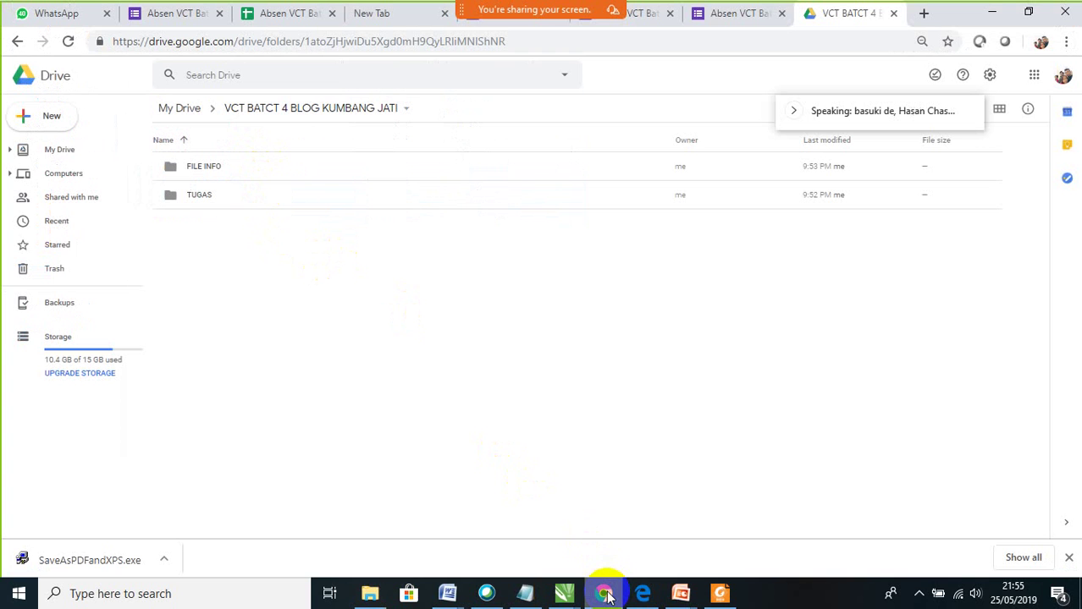
double_click(223, 165)
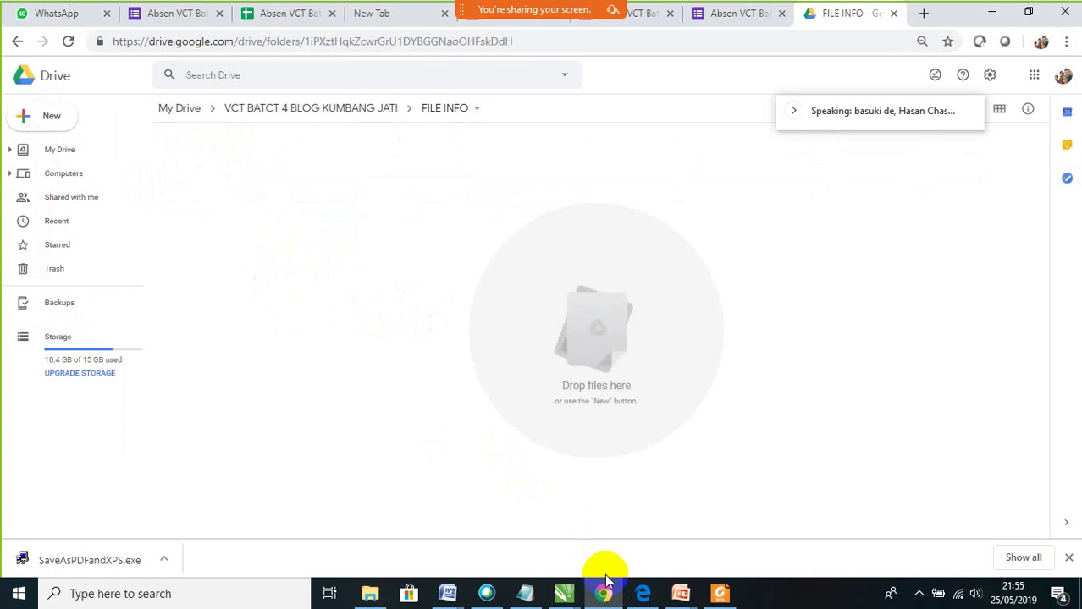
click(370, 592)
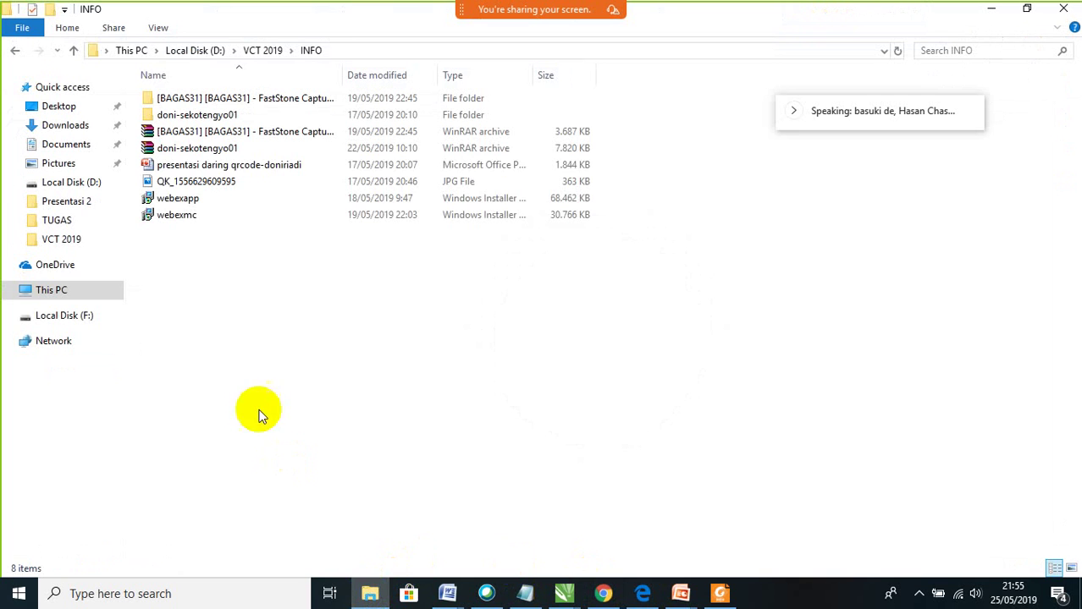
click(168, 167)
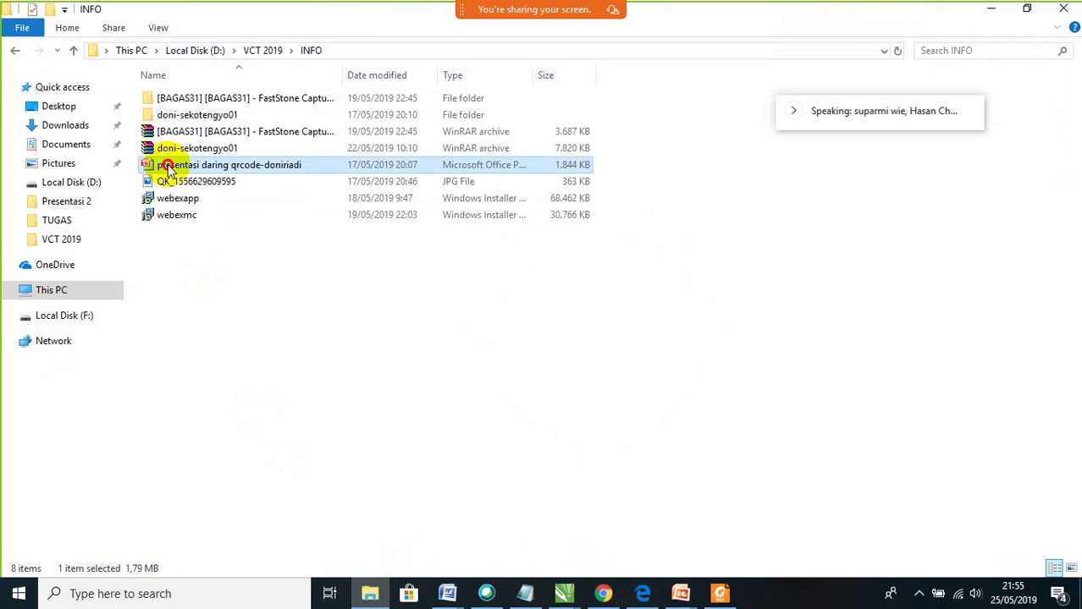
drag(169, 167, 383, 248)
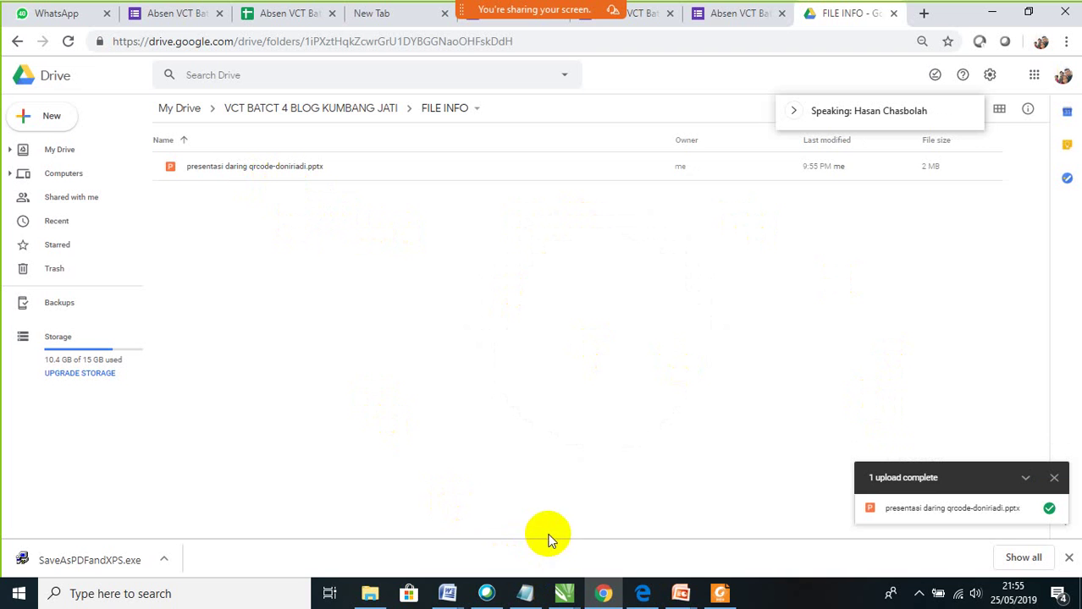
Upload the [BAGAS31] FastStone Capture 9 RAR archive from the local INFO folder to the FILE INFO folder in Google Drive
click(370, 594)
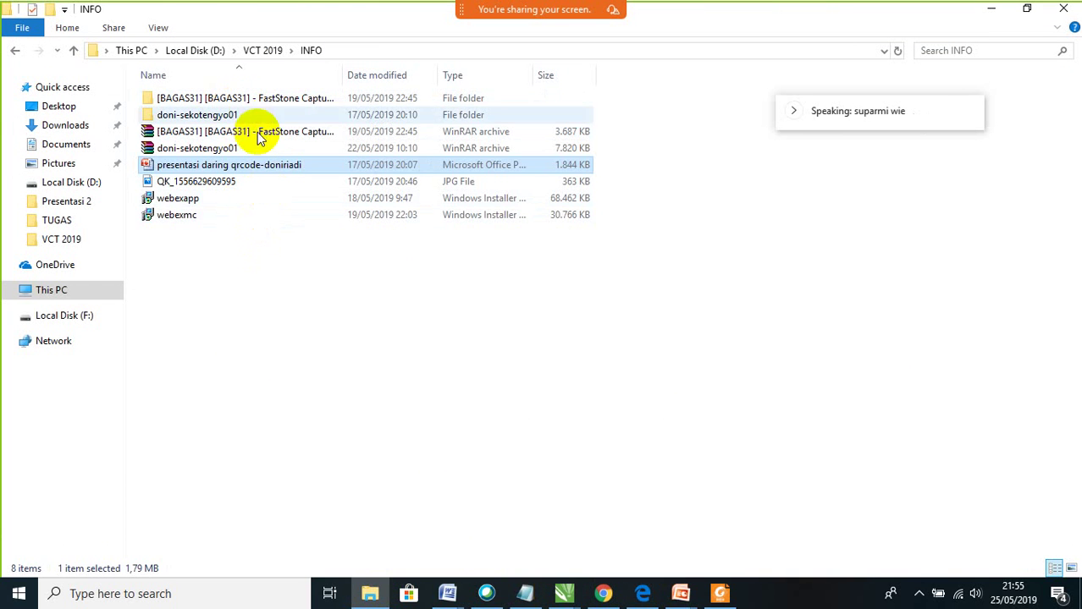
double_click(254, 99)
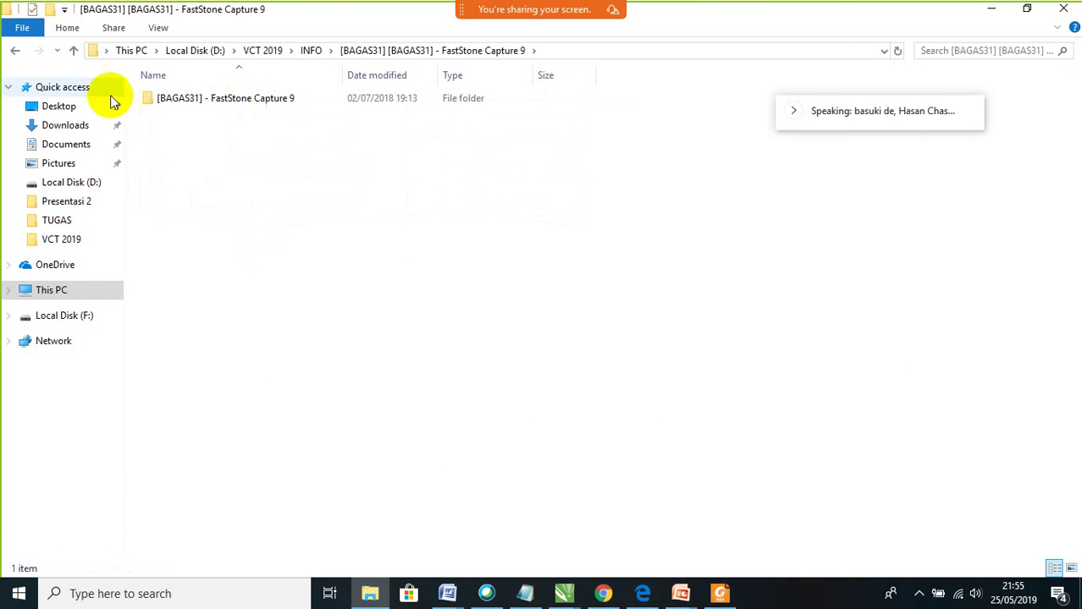
click(16, 51)
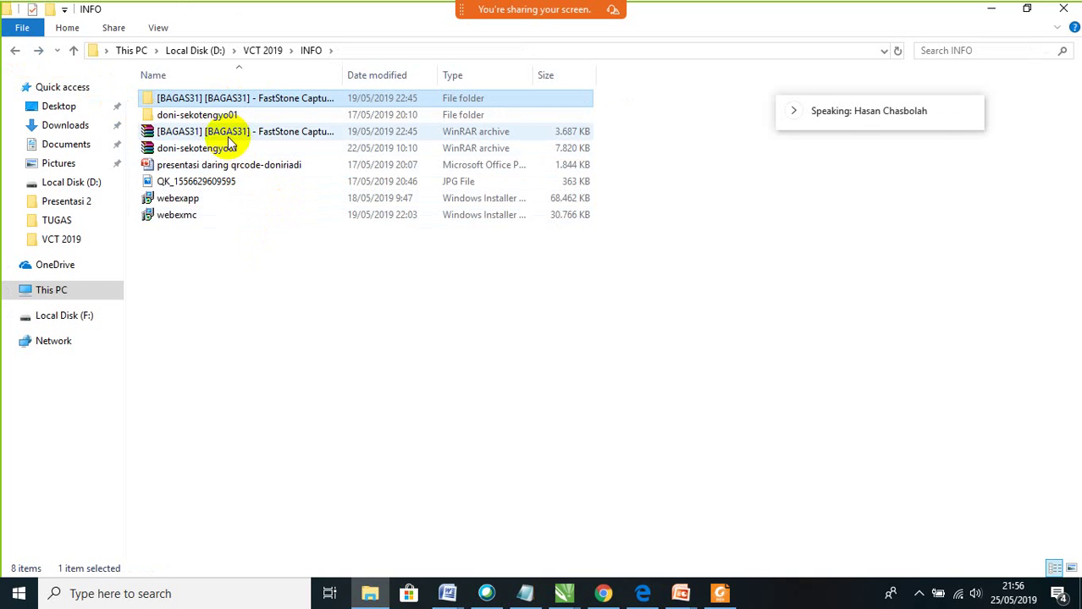
drag(230, 137, 594, 602)
drag(593, 576, 322, 335)
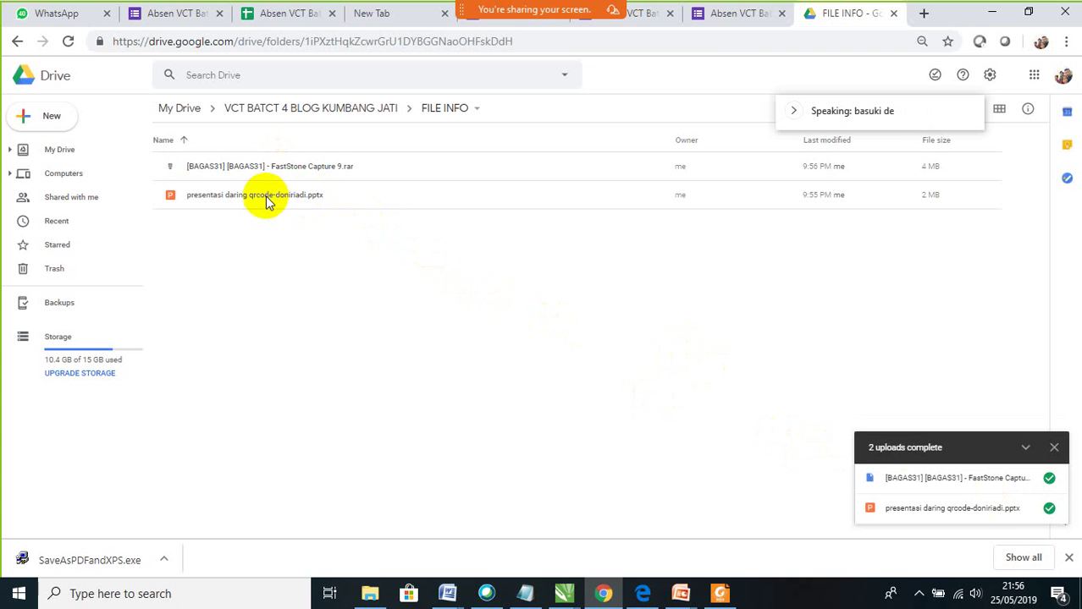
Go to the TUGAS folder in Google Drive and open its PRESENTASI 1 subfolder
click(275, 110)
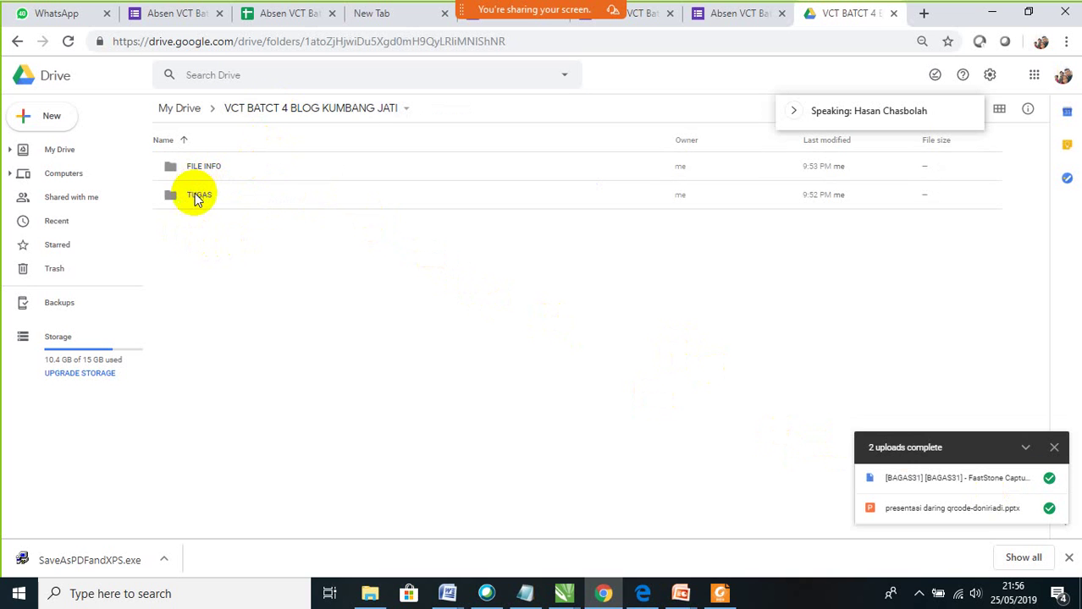
double_click(195, 195)
double_click(196, 169)
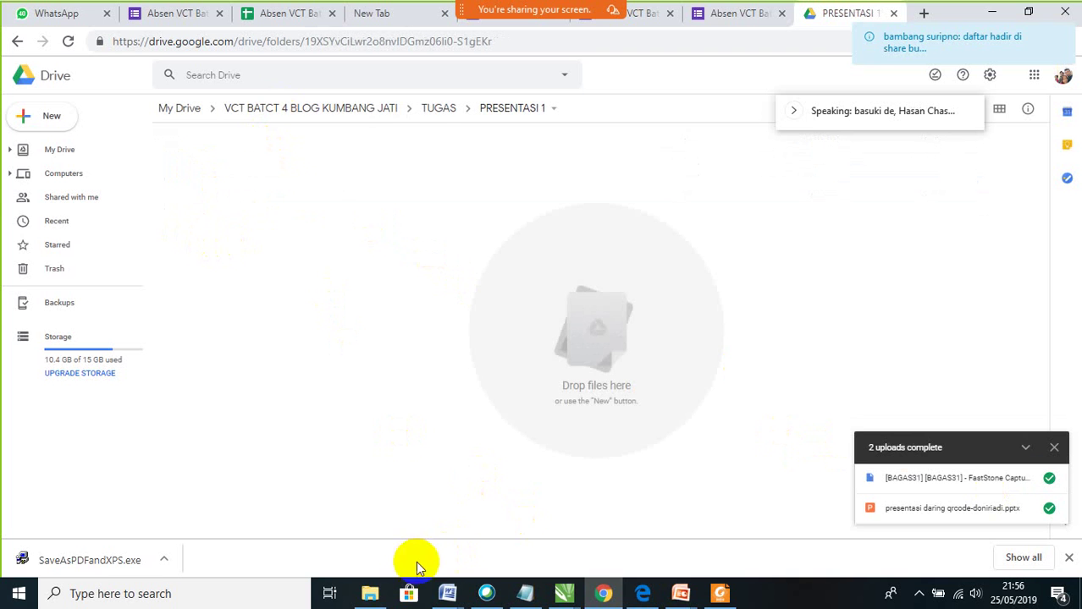
Upload the Flayer1 image from the local VCT 2019 > TUGAS > Presentasi 1 folder to PRESENTASI 1 in Google Drive
click(370, 593)
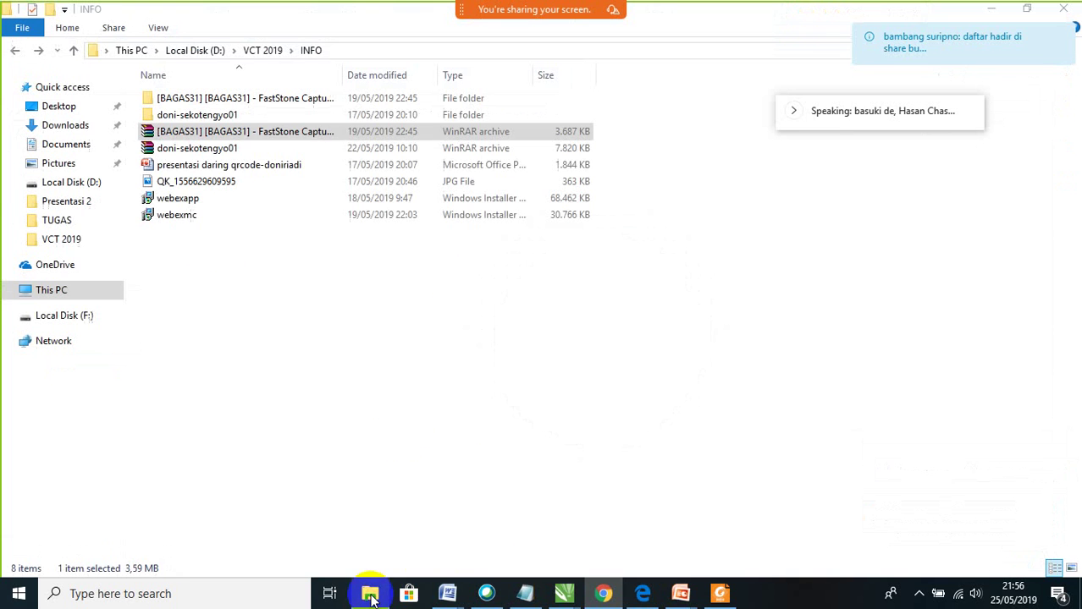
click(16, 50)
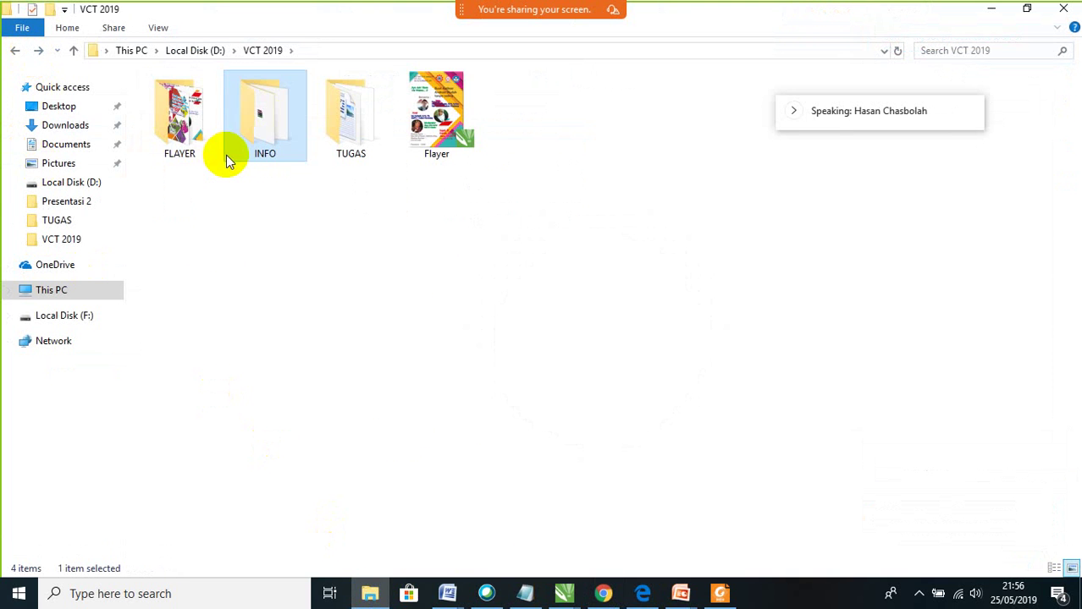
double_click(356, 134)
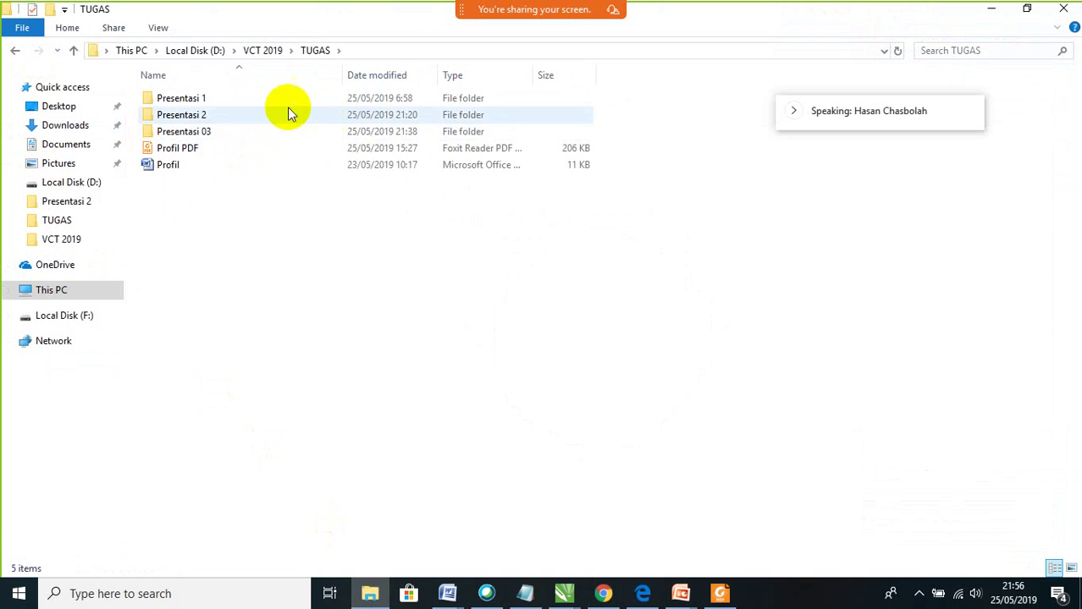
click(242, 103)
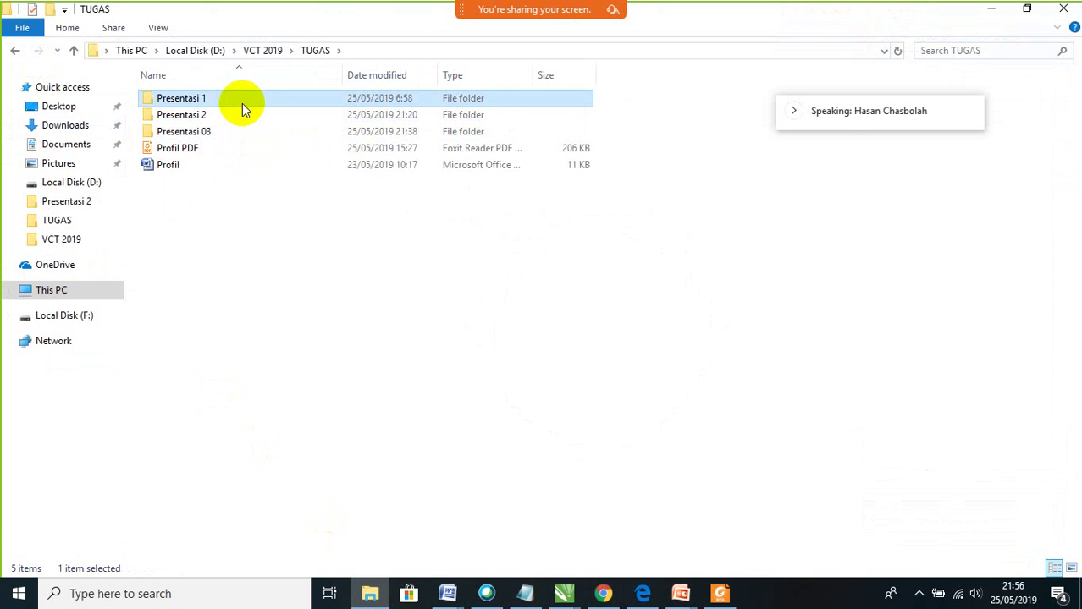
double_click(243, 104)
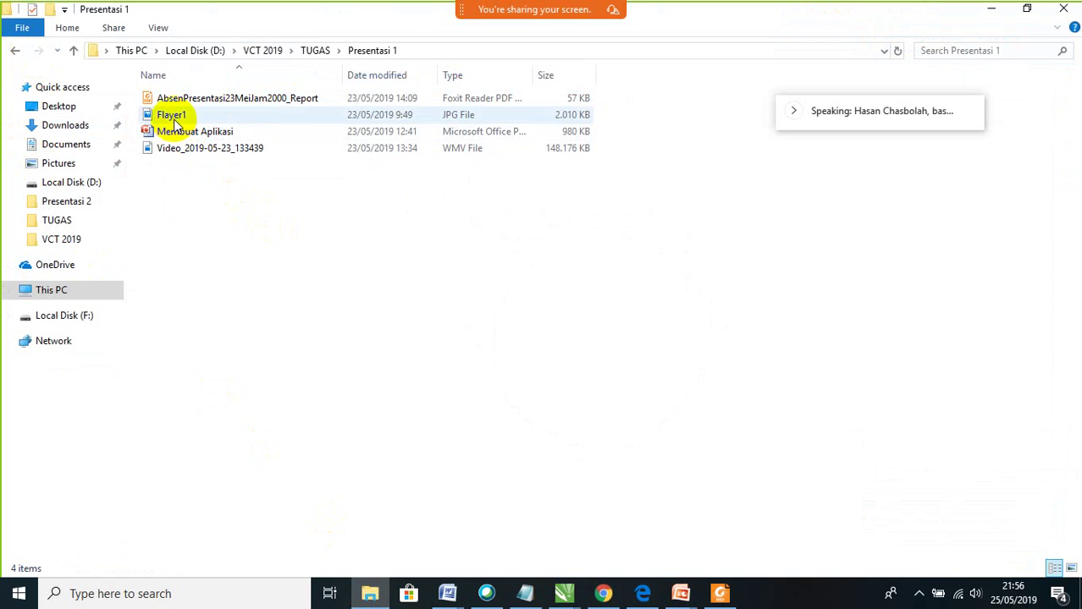
drag(172, 119, 374, 235)
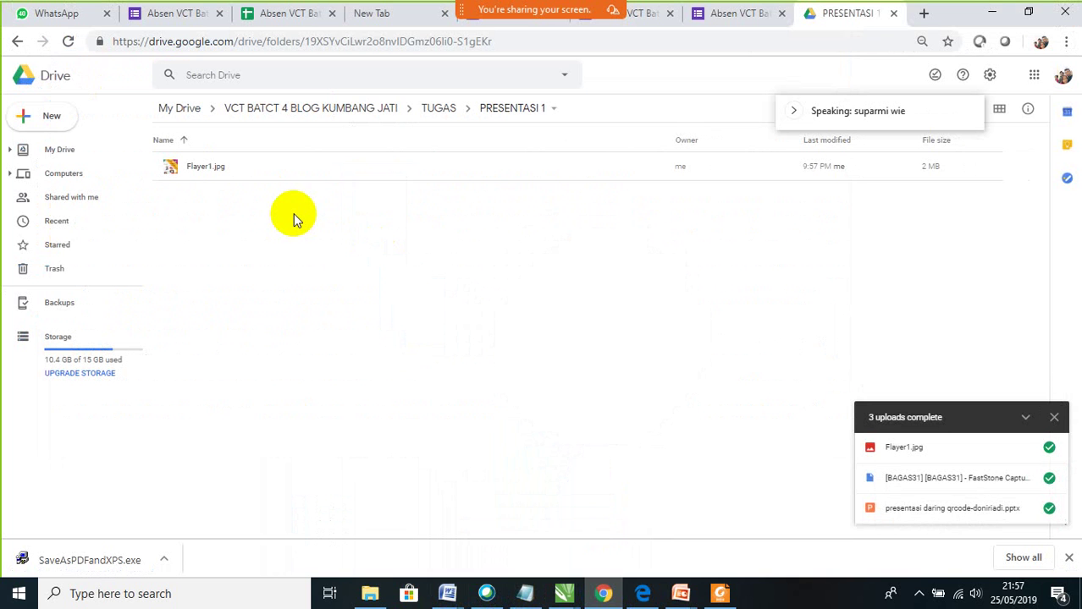
Upload the AbsenPresentasi23MeiJam2000_Report PDF and the Membuat Aplikasi presentation from the local Presentasi 1 folder to PRESENTASI 1 in Google Drive
click(370, 593)
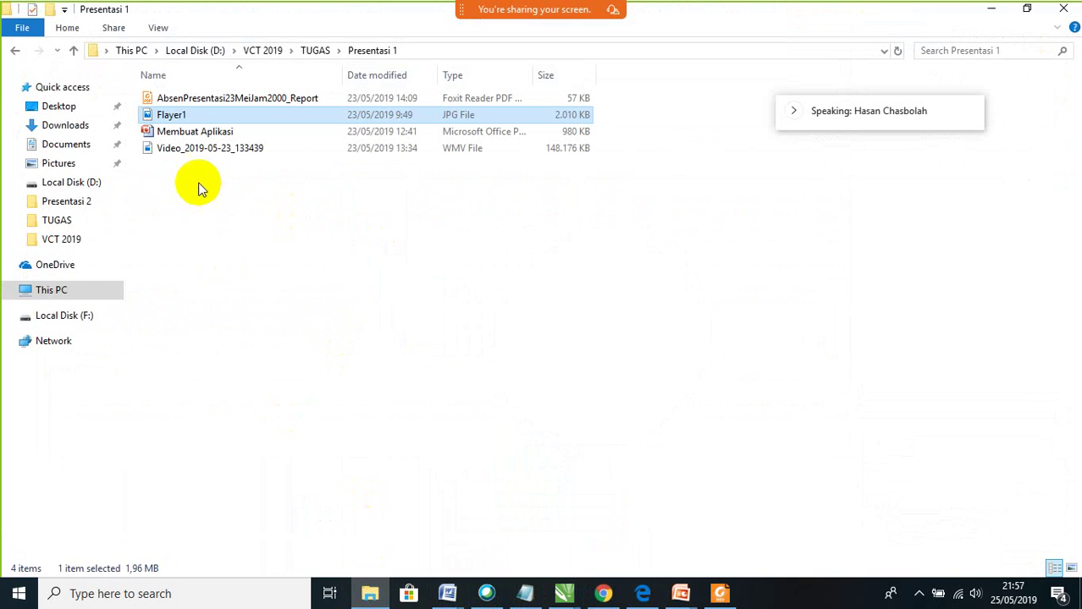
click(180, 137)
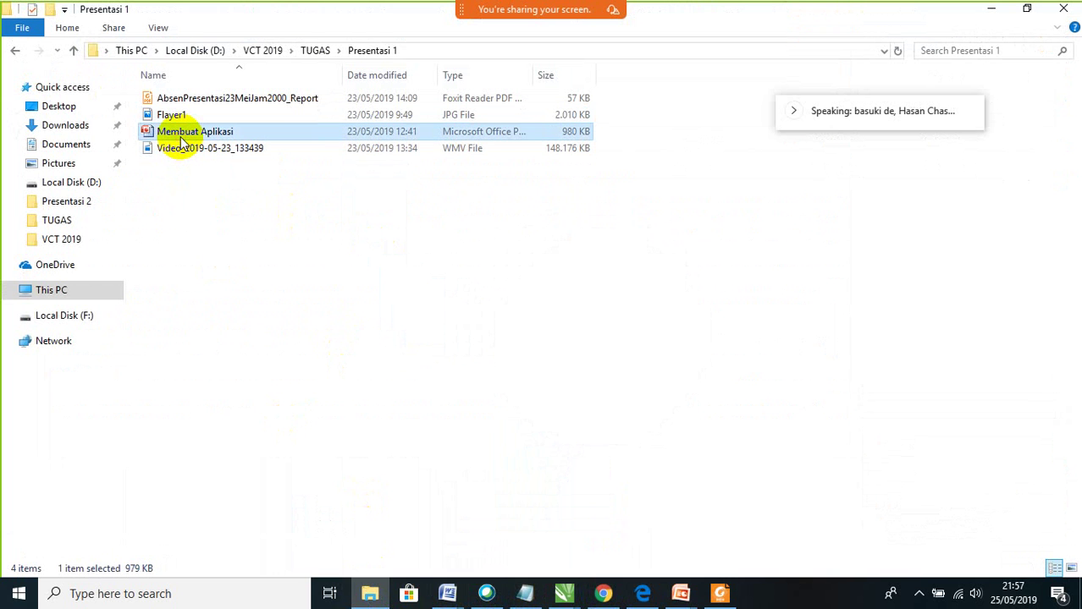
key(shift+Down)
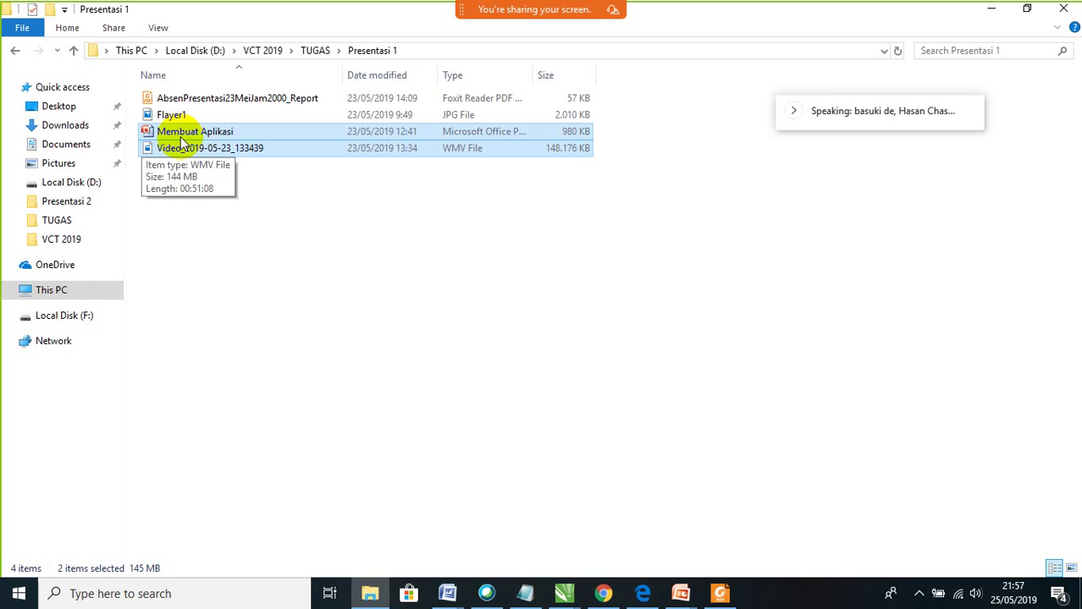
click(341, 203)
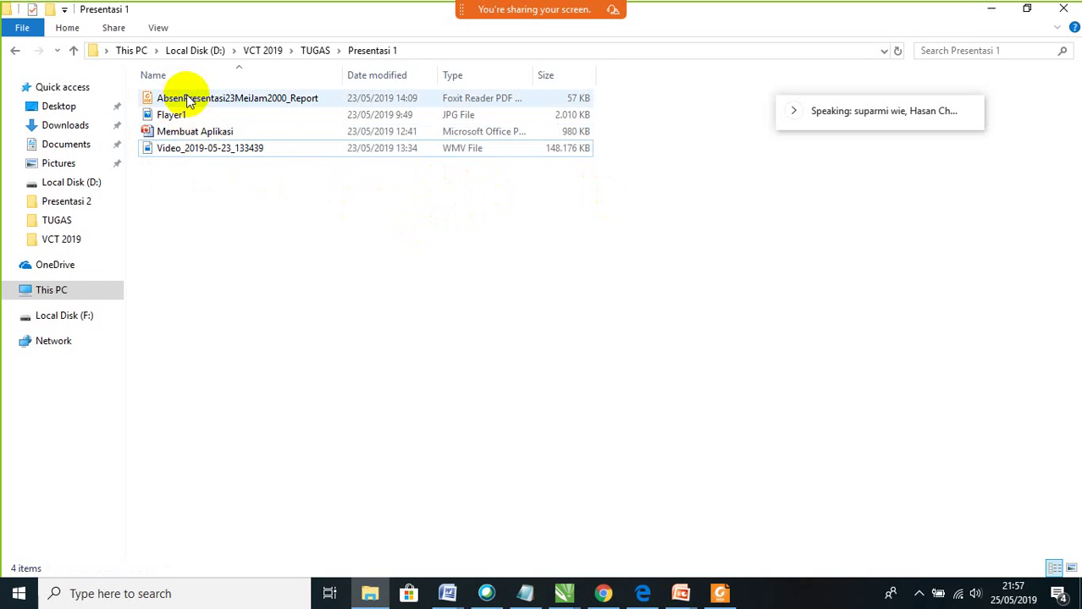
drag(188, 99, 434, 362)
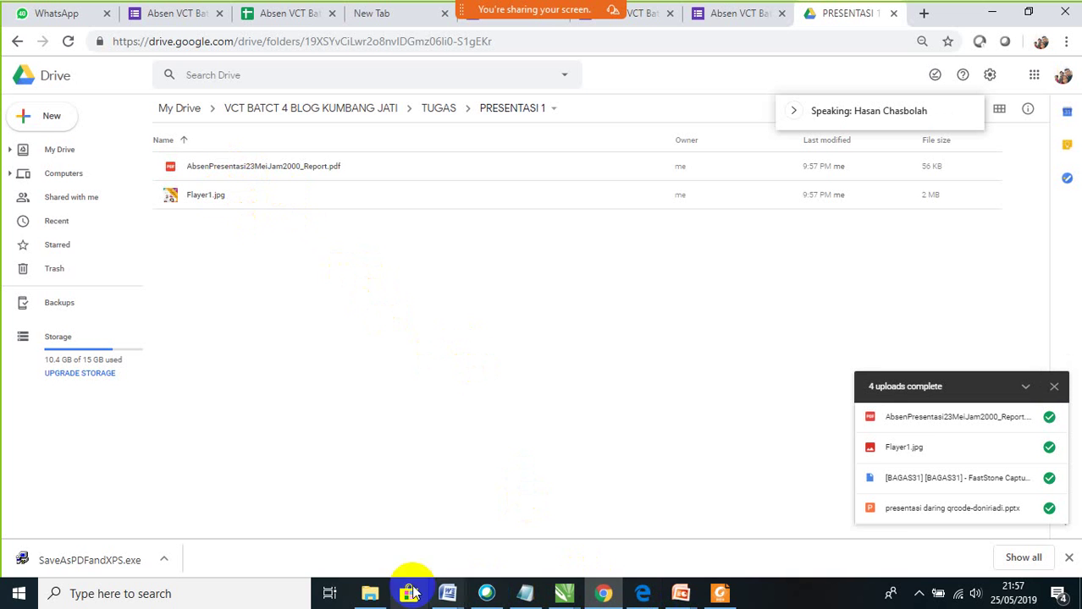
click(378, 593)
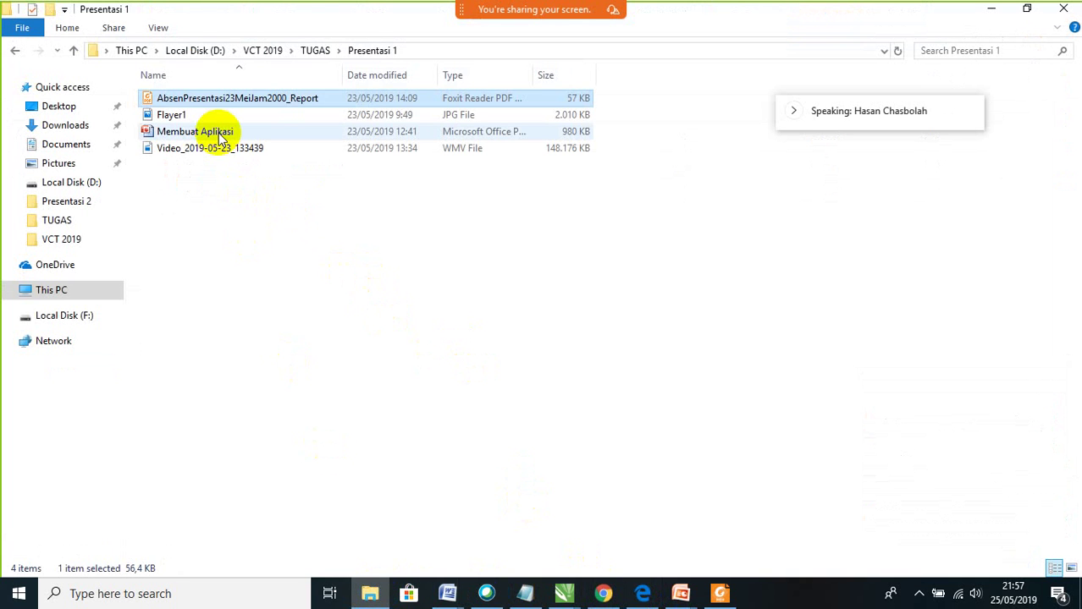
drag(222, 135, 418, 372)
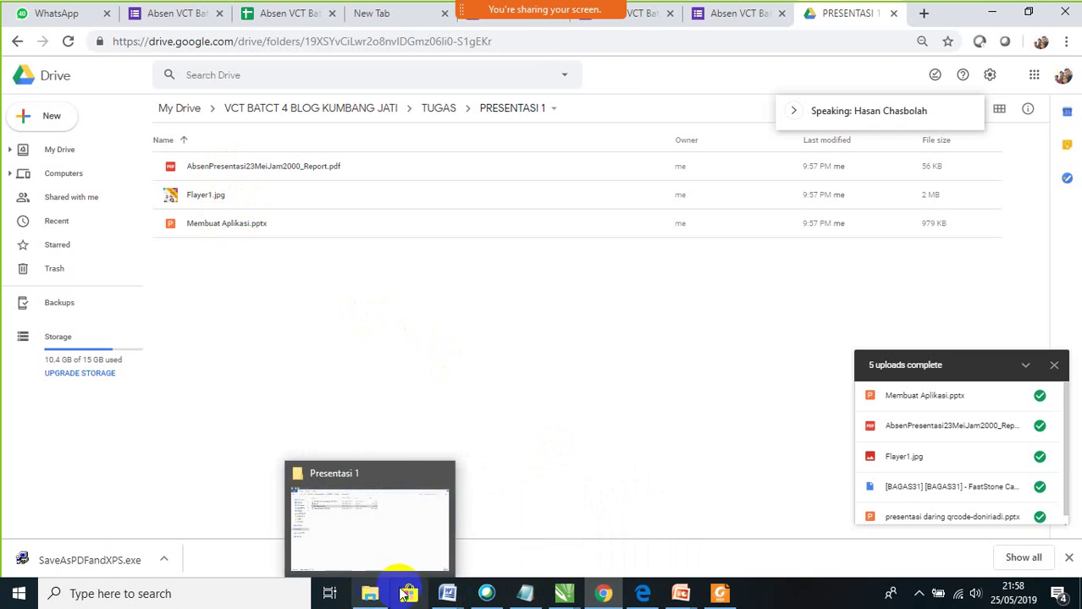
Leave the PRESENTASI 1 folder and go back to the TUGAS folder in Google Drive
click(425, 565)
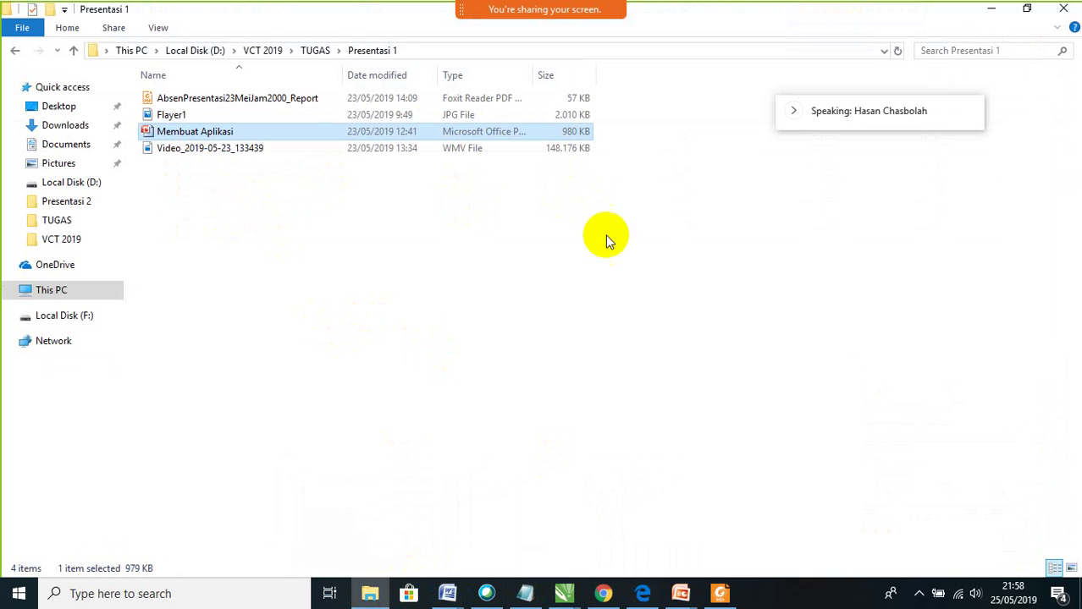
click(371, 592)
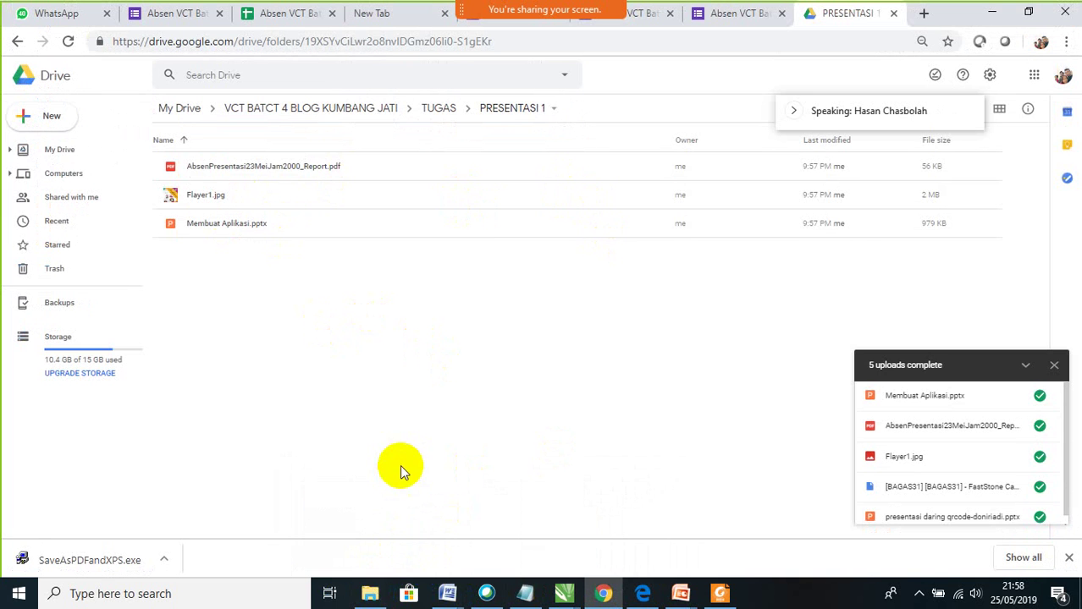
click(498, 108)
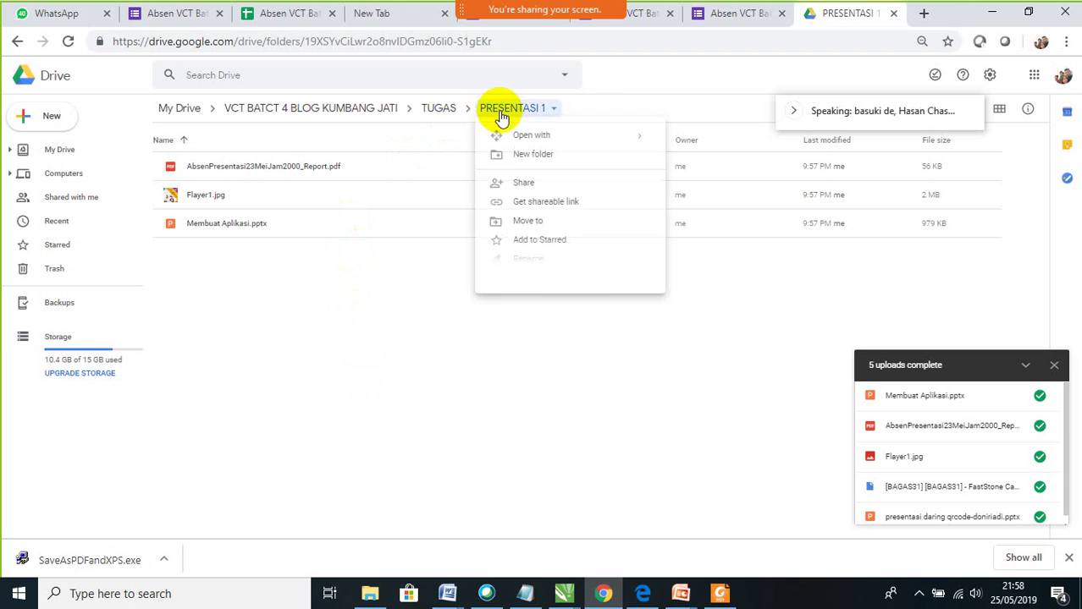
click(427, 109)
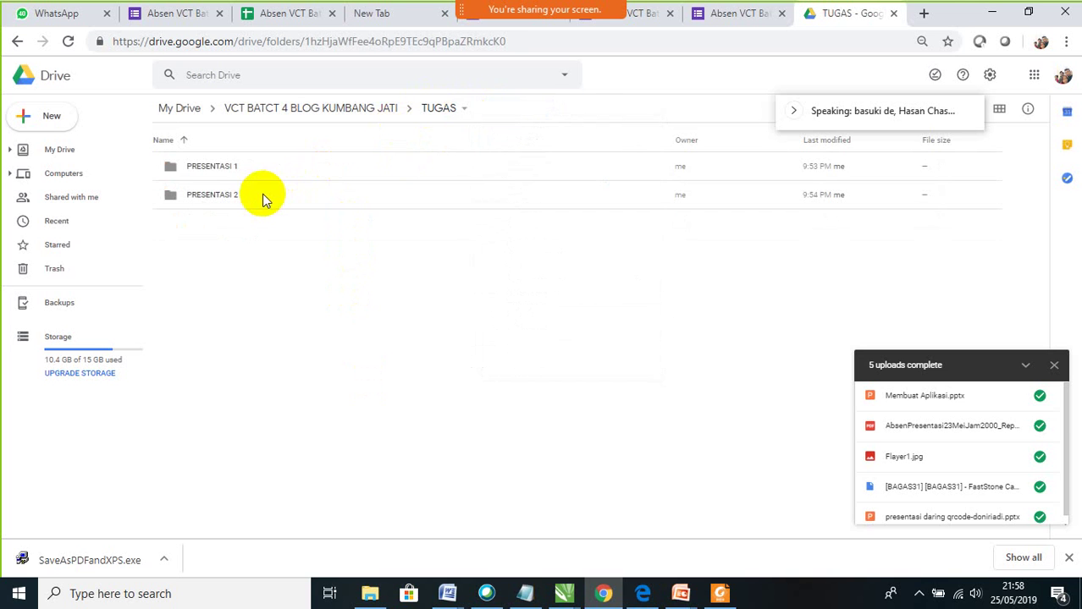
Open PRESENTASI 2 in Google Drive and upload the Flayer 02_rev image from the local VCT 2019 > TUGAS > Presentasi 2 folder to it
click(262, 197)
double_click(262, 196)
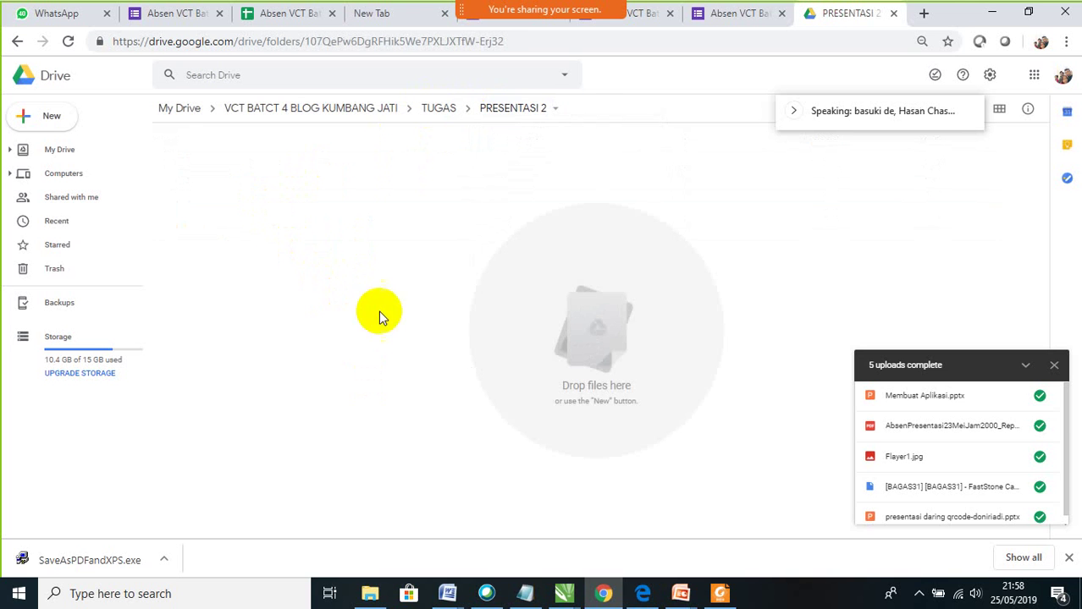
click(369, 594)
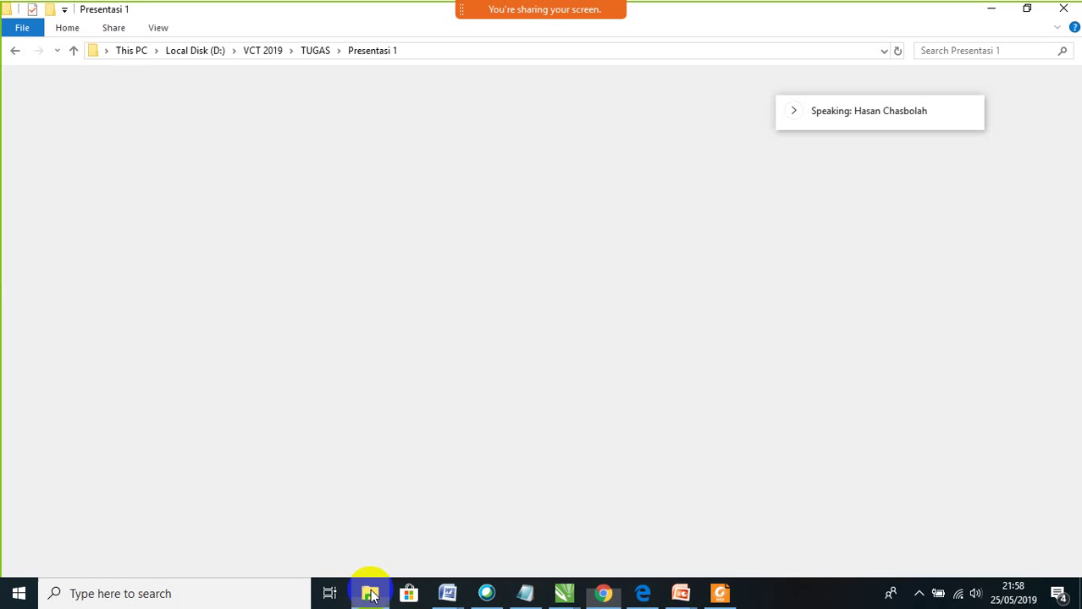
click(15, 52)
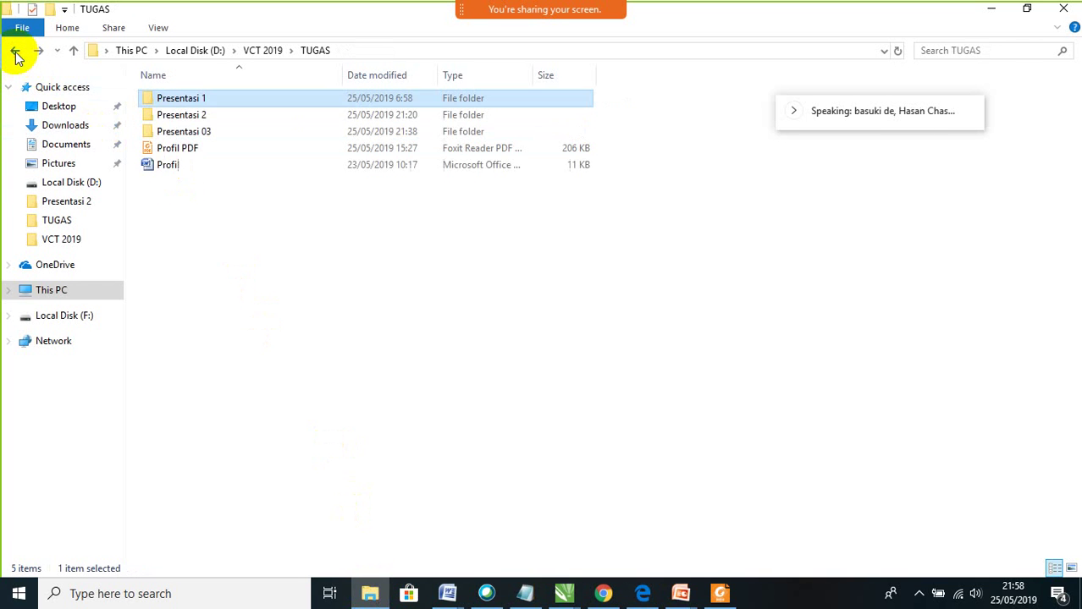
double_click(179, 114)
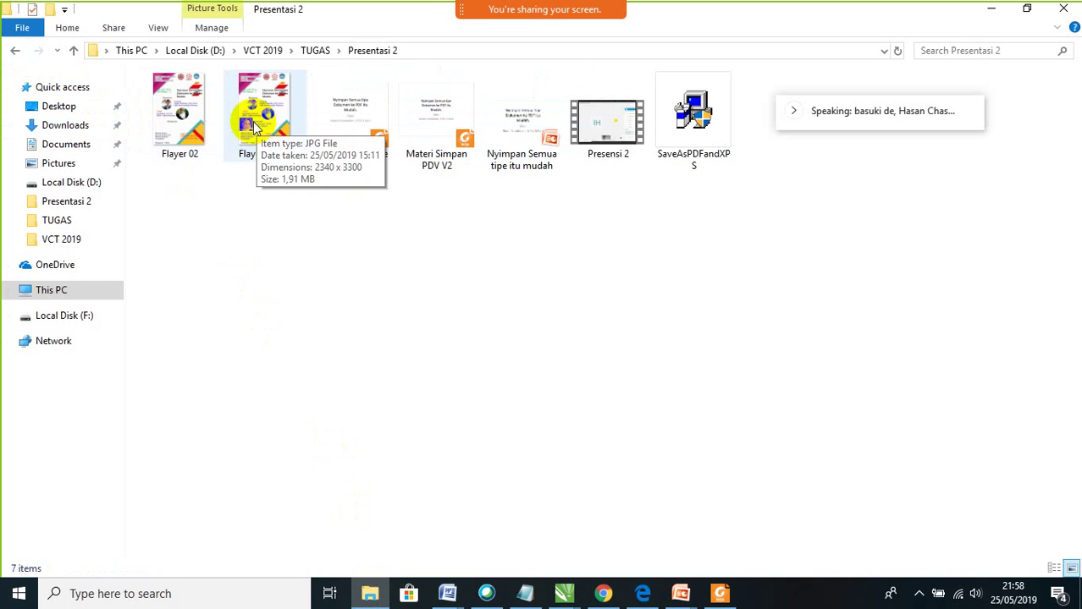
drag(254, 127, 378, 277)
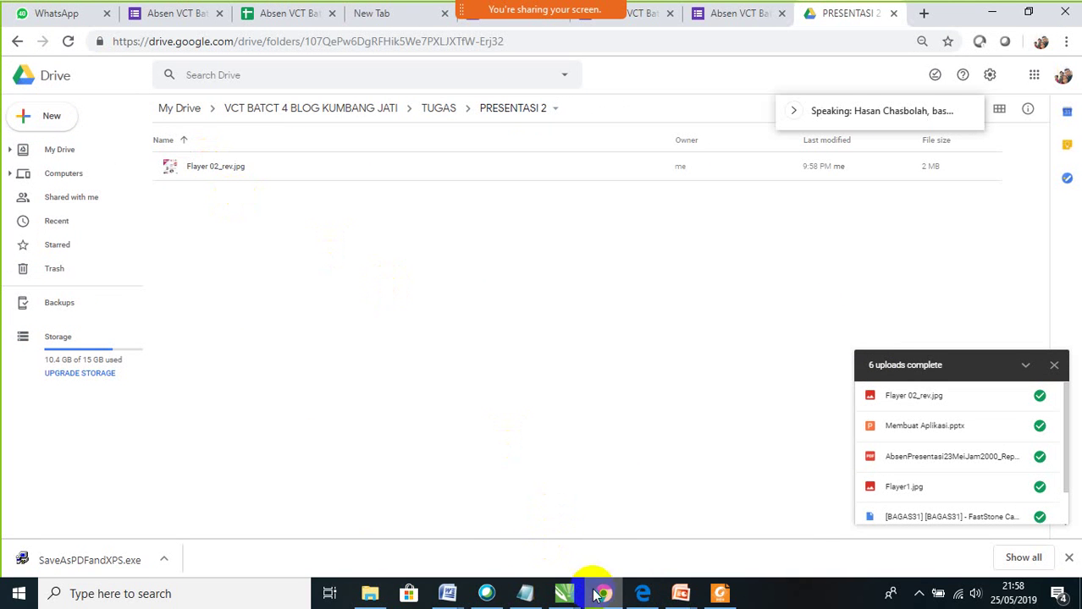
Upload the Nyimpan Semua tipe itu mudah presentation from the local Presentasi 2 folder to PRESENTASI 2 in Google Drive
click(370, 593)
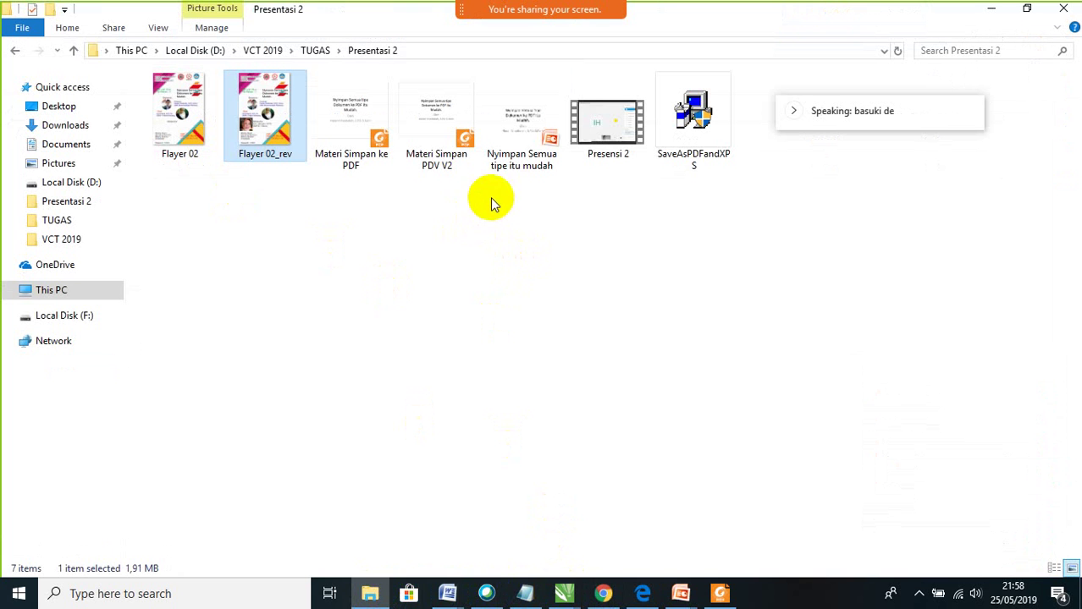
click(514, 137)
drag(513, 137, 412, 408)
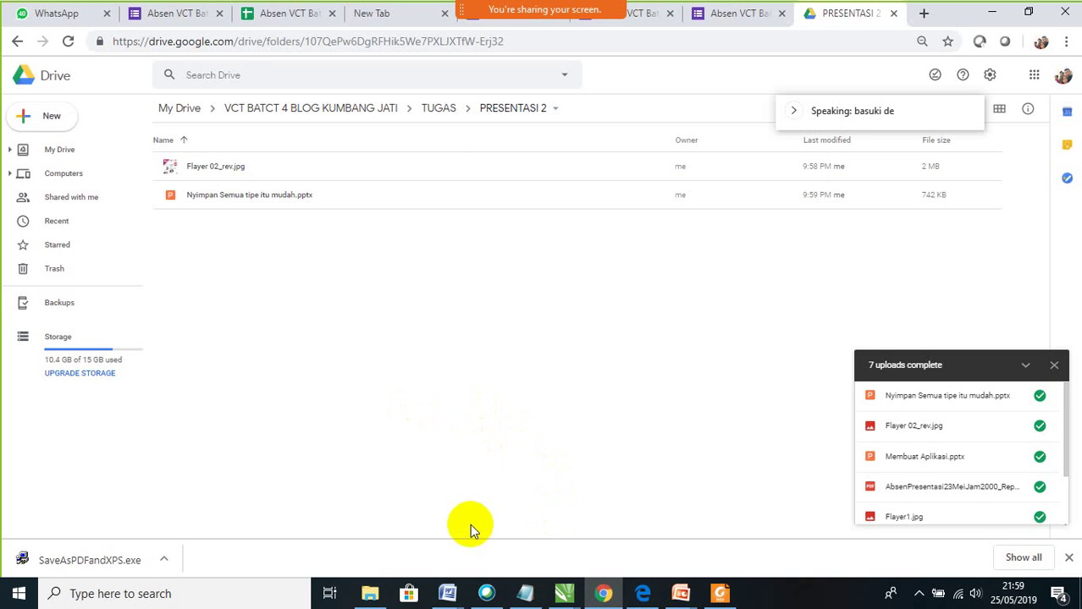
click(368, 595)
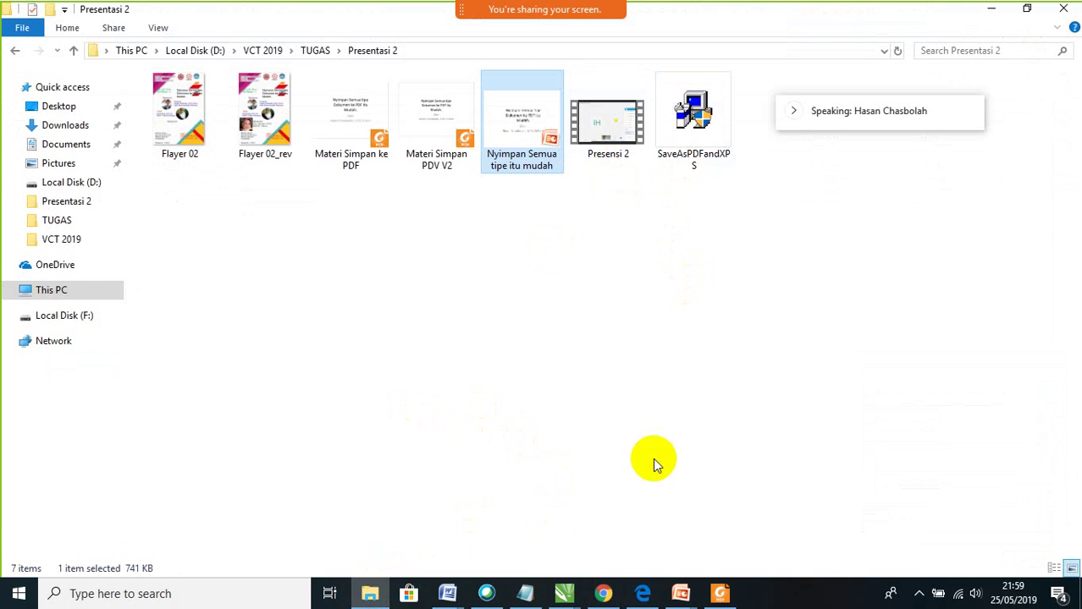
click(603, 593)
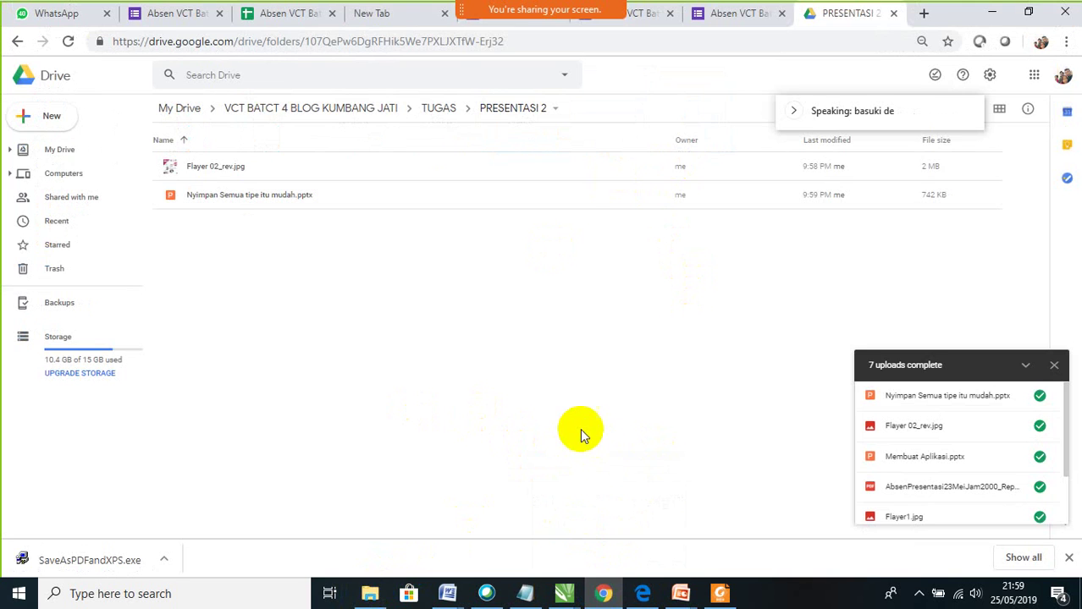
Rename the VCT BATCT 4 BLOG KUMBANG JATI folder in My Drive to "#VCT BATCT 4 BLOG KUMBANG JATI" and open it
click(172, 111)
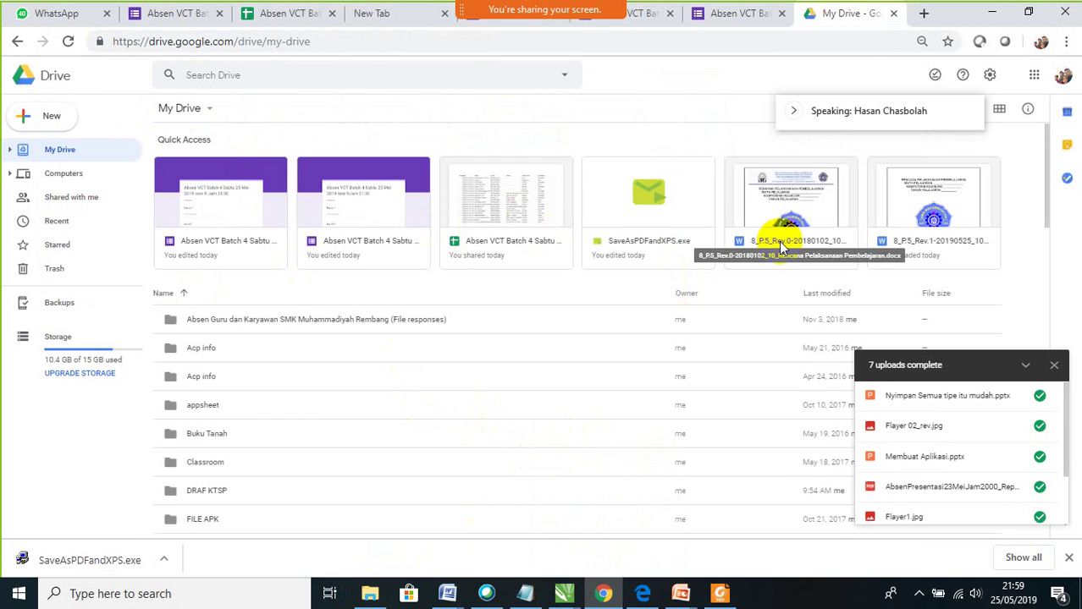
drag(1045, 198, 1057, 271)
drag(1054, 265, 1076, 376)
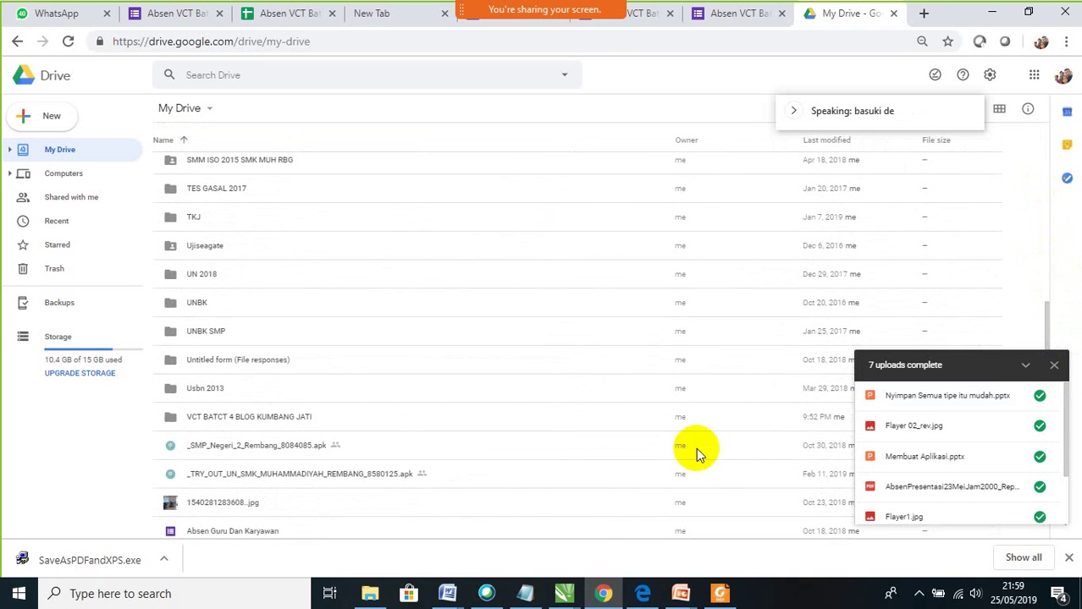
right_click(197, 420)
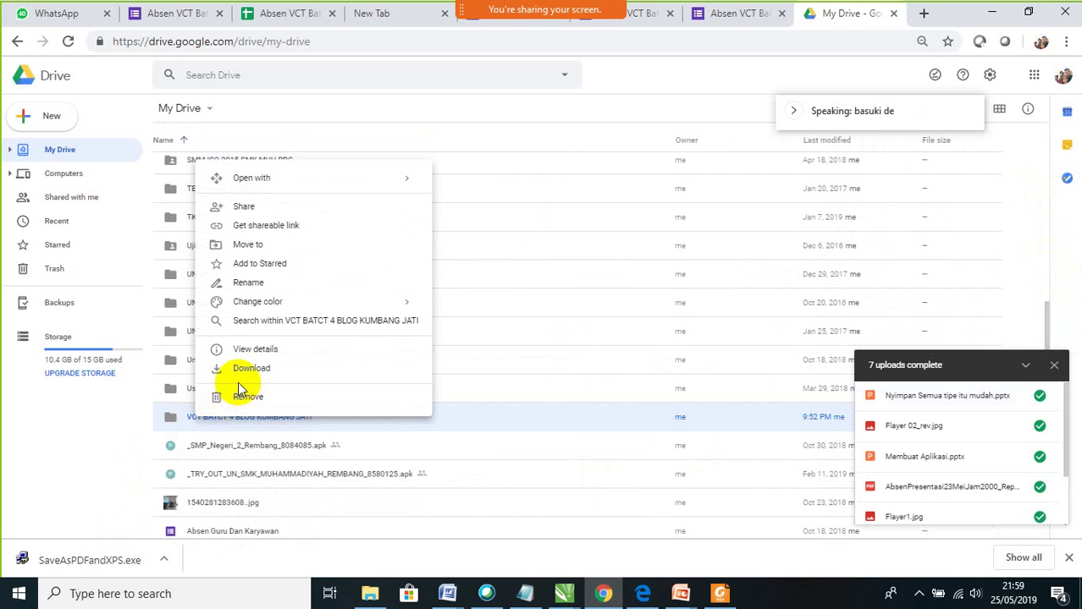
click(250, 283)
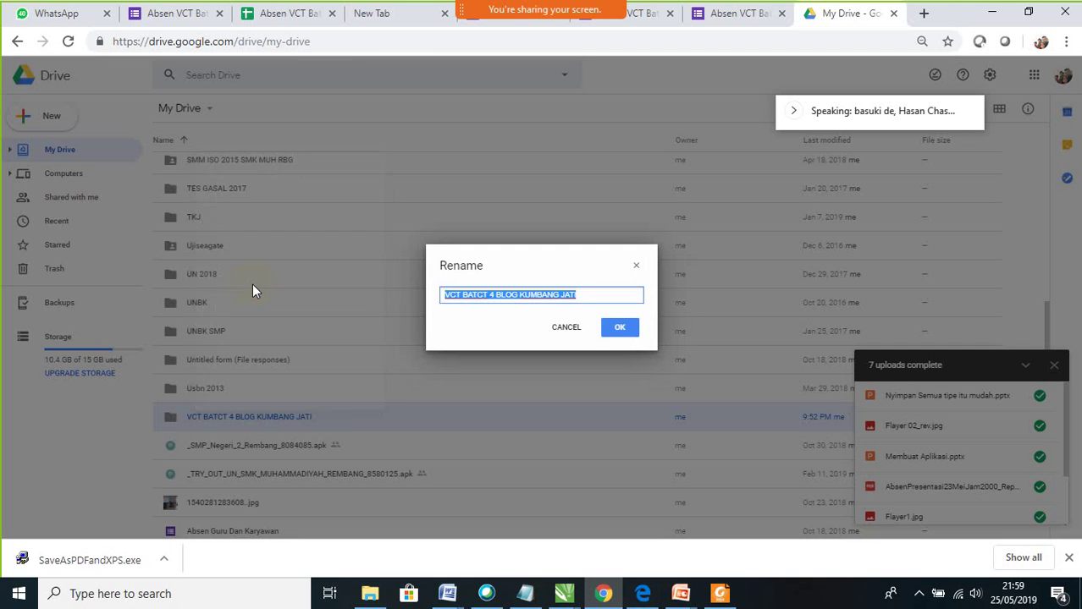
click(447, 296)
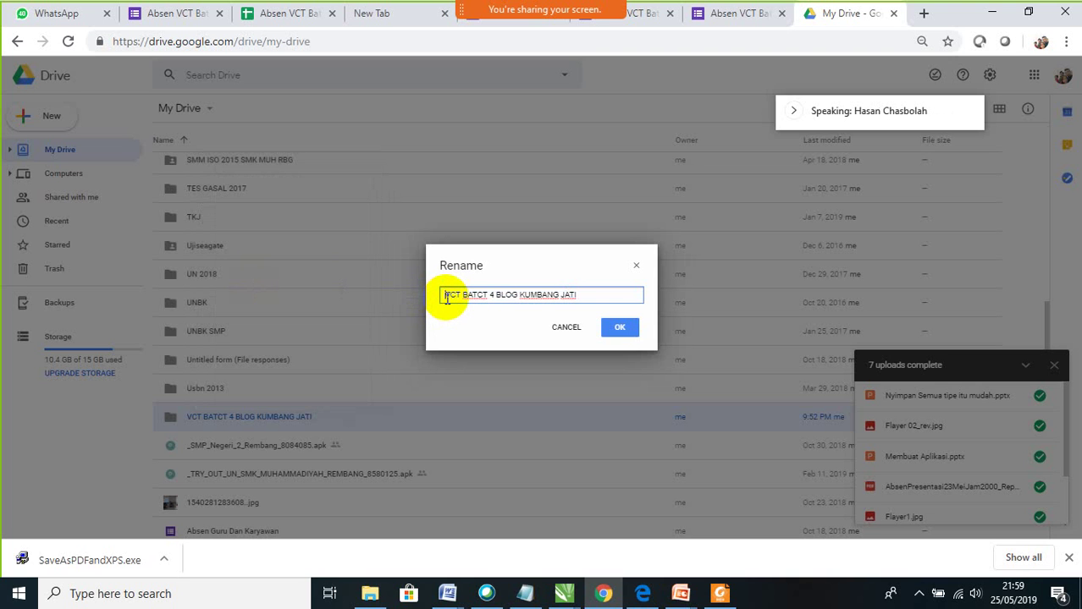
text(#)
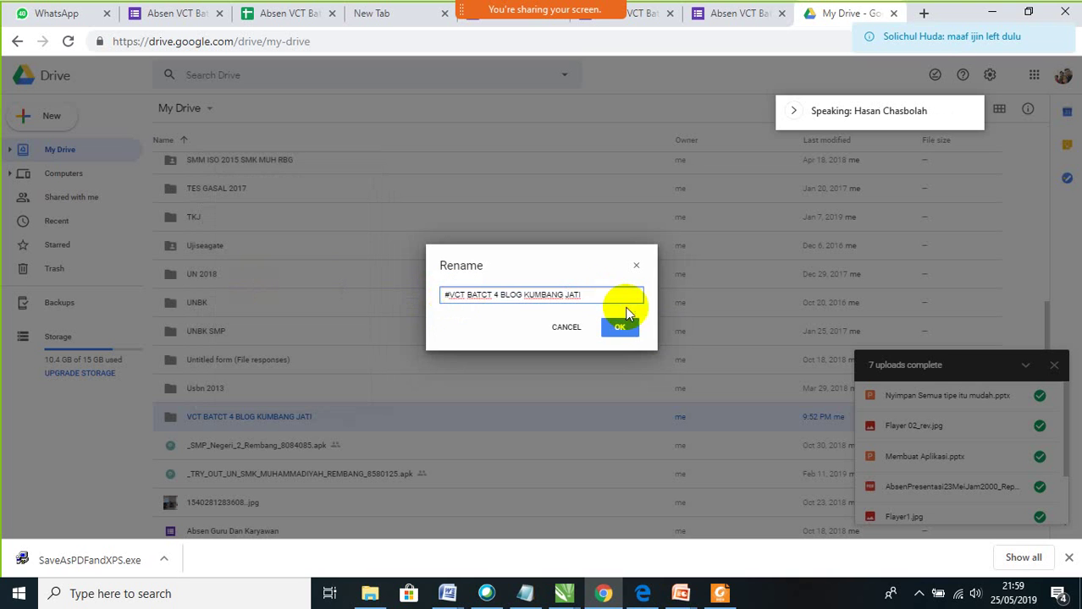
click(634, 335)
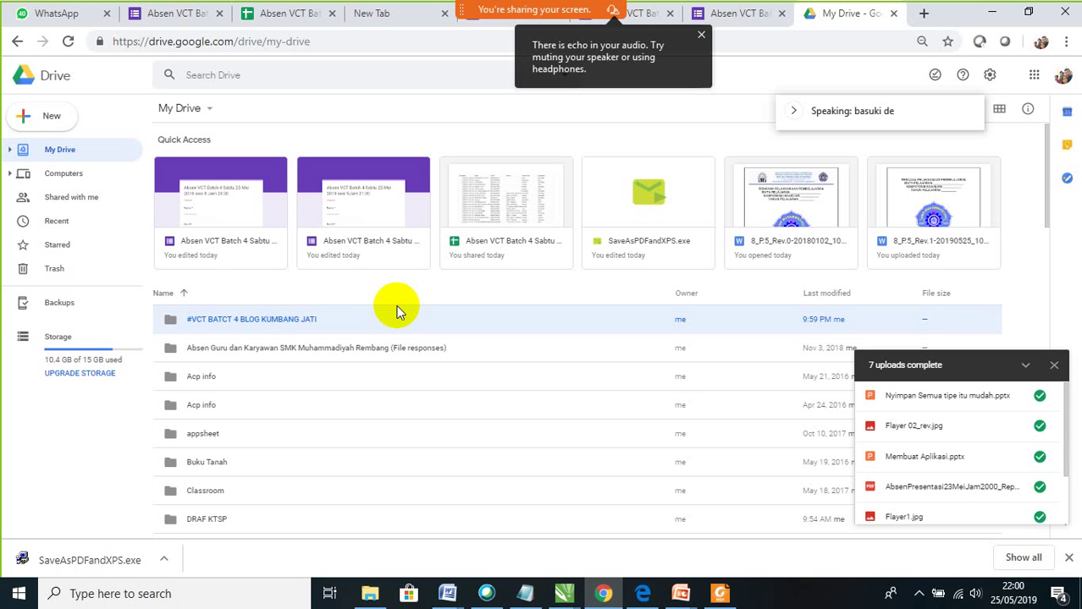
double_click(329, 324)
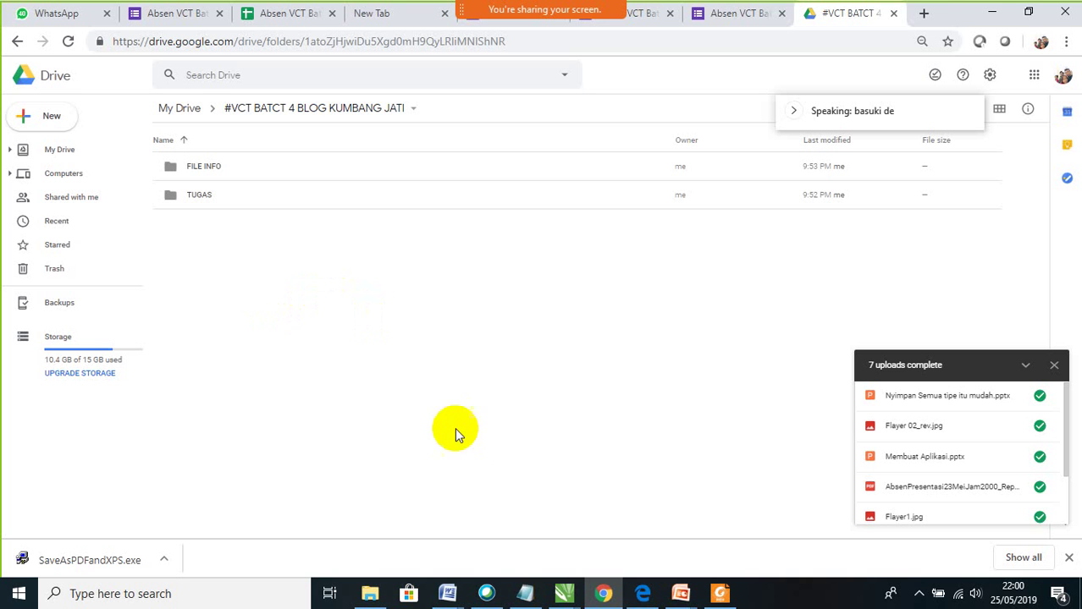
Send the Absen Presentasi 3 form link from the Word file Document1 to Everyone in the Webex meeting chat, followed by the message "absen"
mouse_move(447, 595)
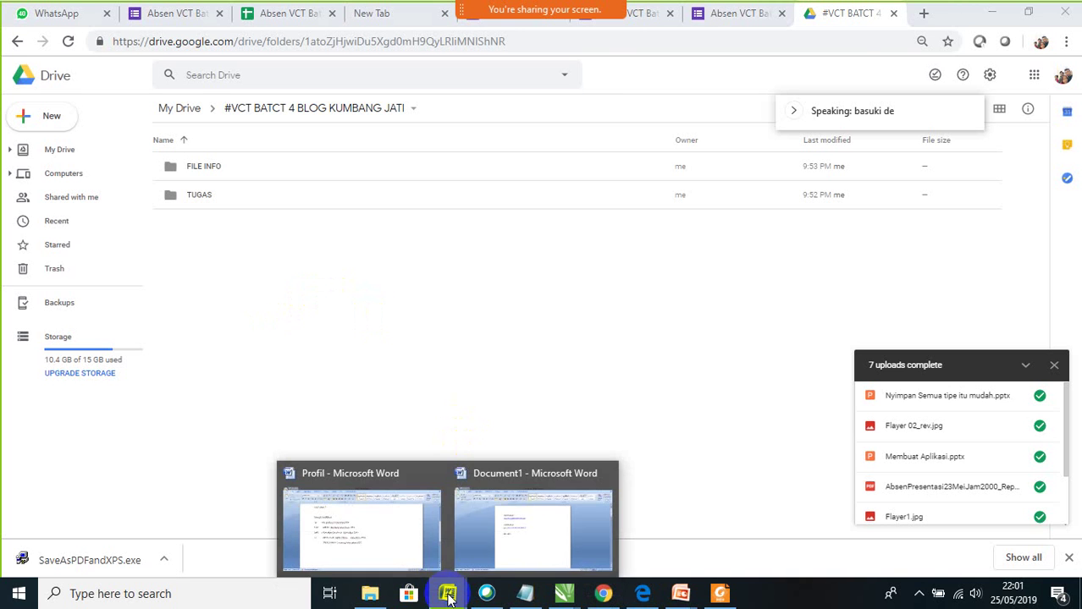
click(493, 532)
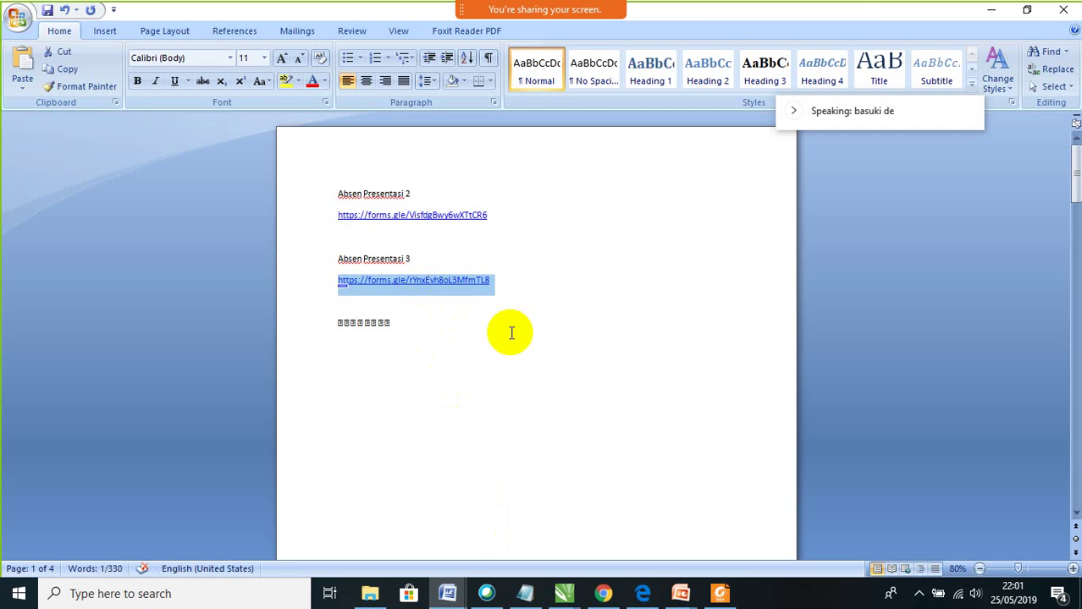
mouse_move(502, 8)
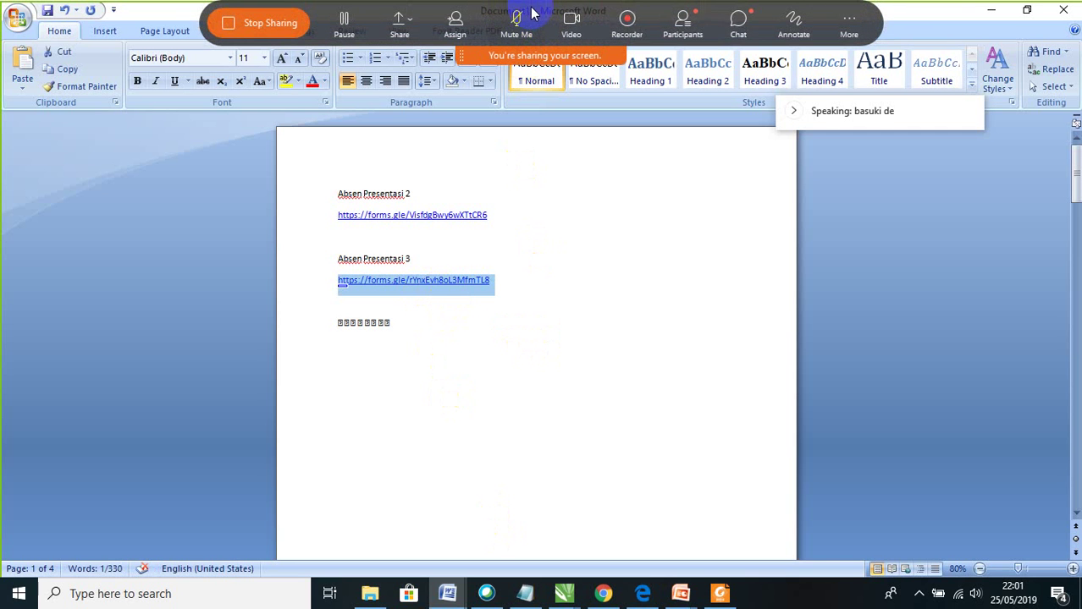
click(735, 24)
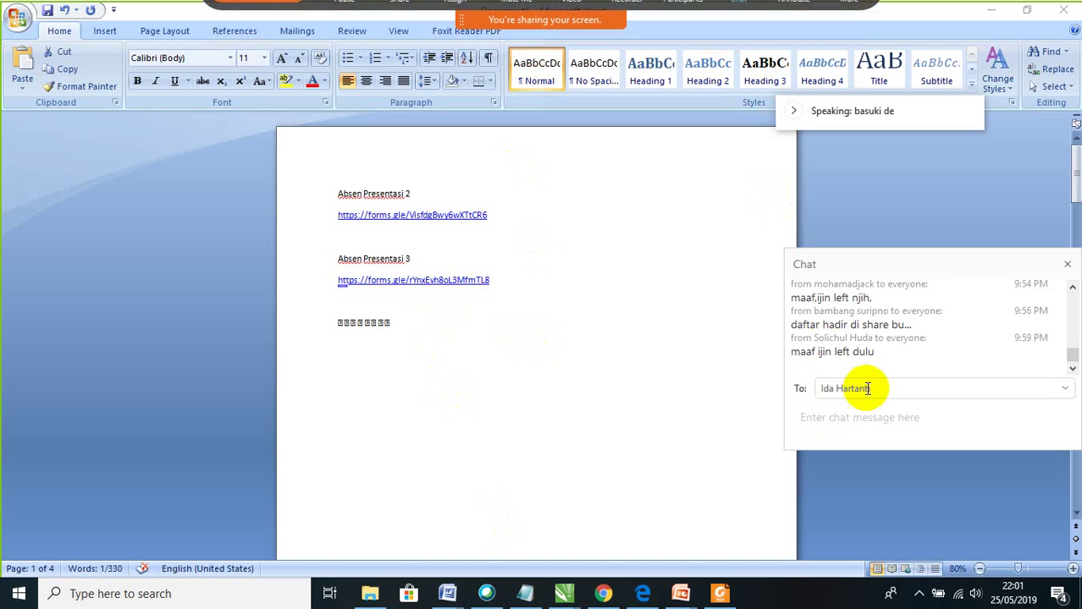
click(1056, 393)
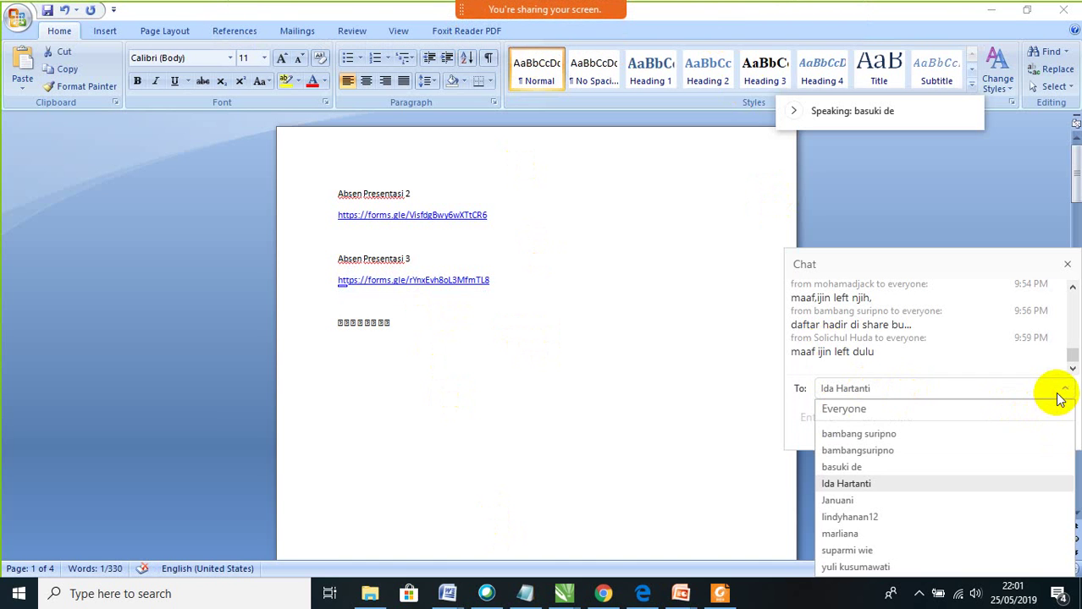
click(948, 413)
click(893, 427)
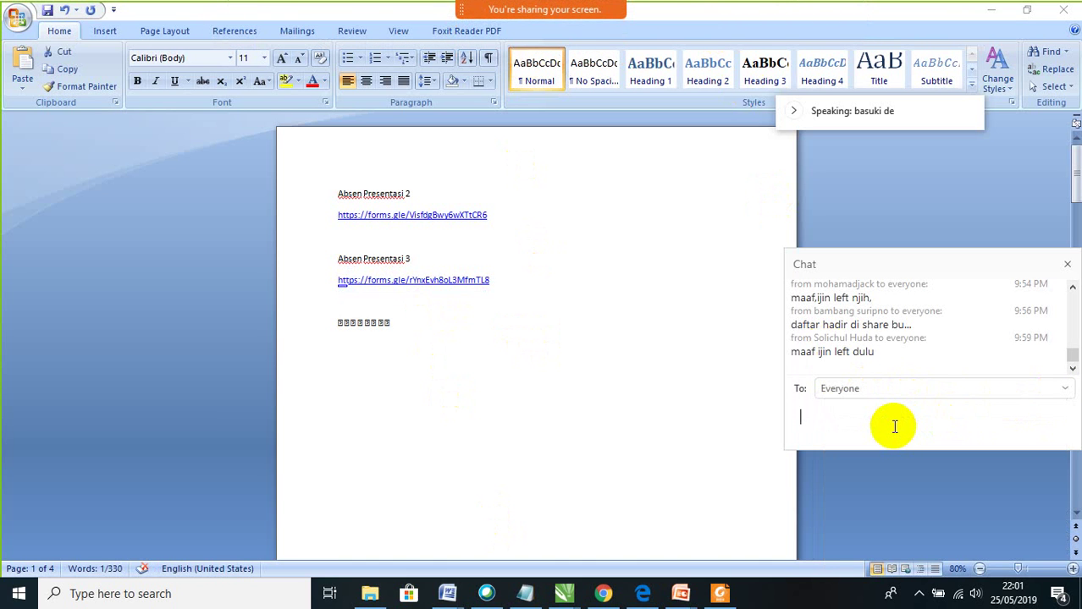
text(https://forms.gle/rYnxEvh8oL3MfmTL8)
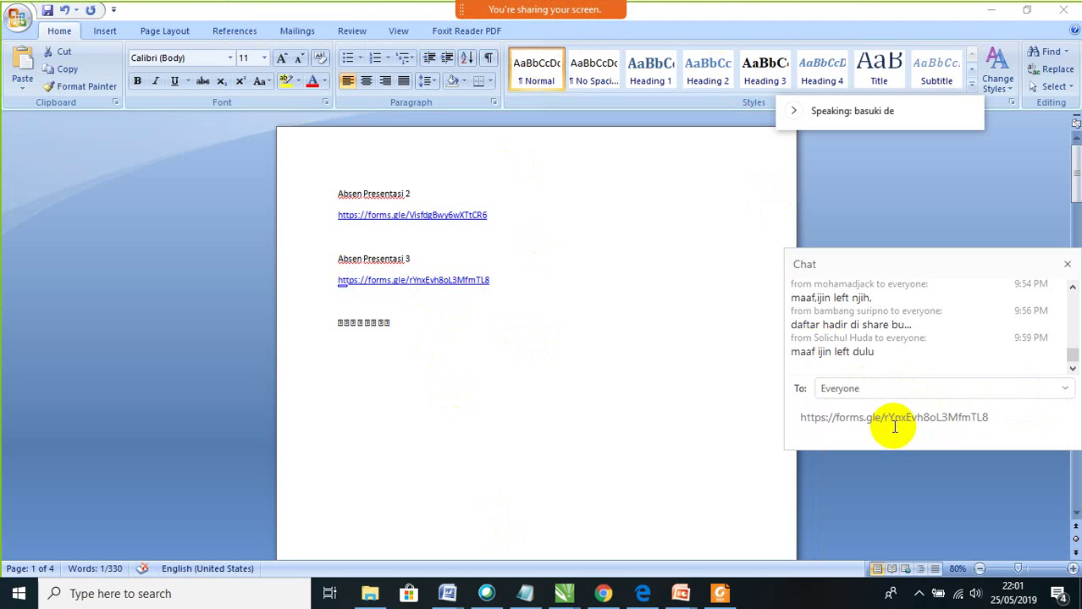
key(Return)
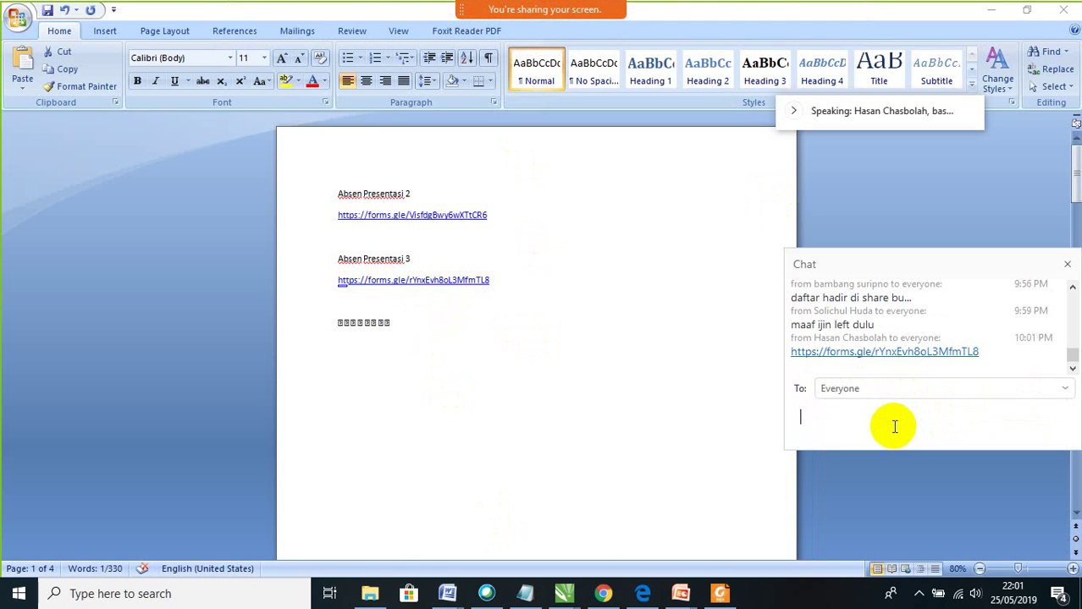
text(absen)
key(Return)
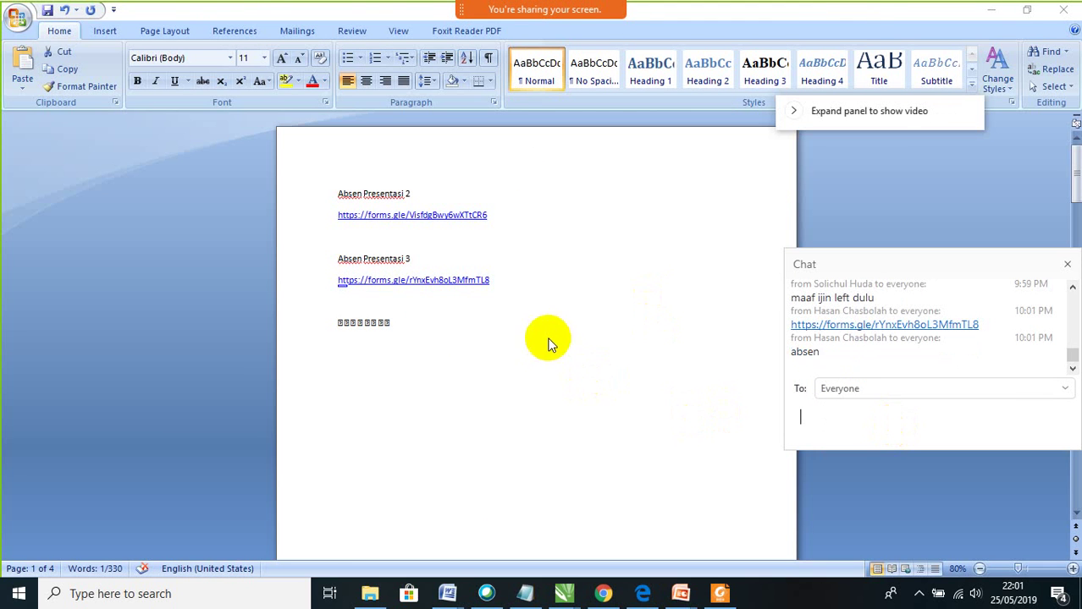
Show the participants list of the Webex meeting and stop sharing the screen
mouse_move(540, 15)
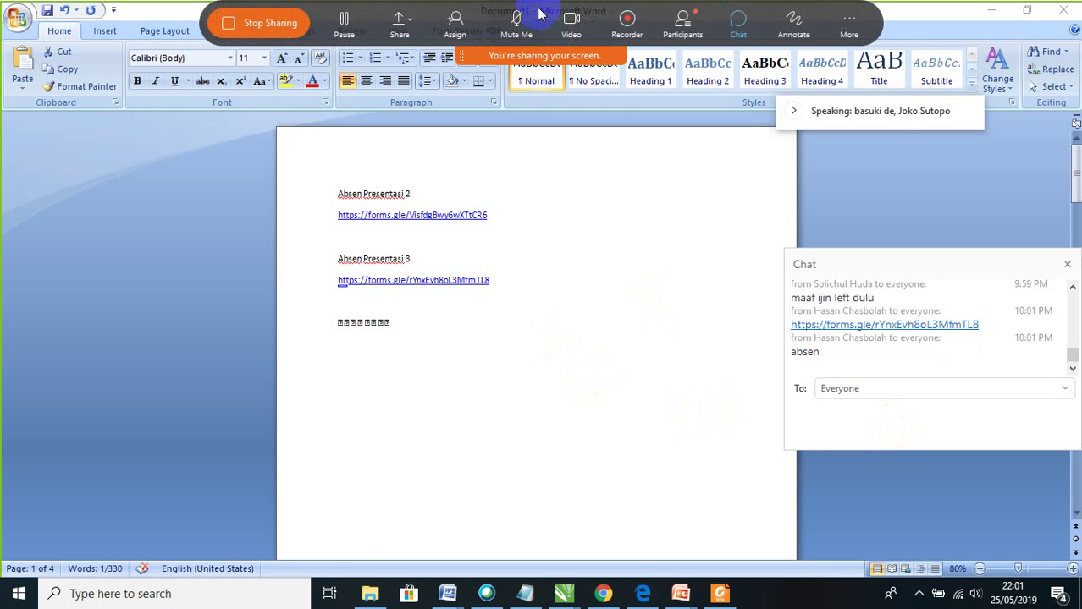
click(677, 34)
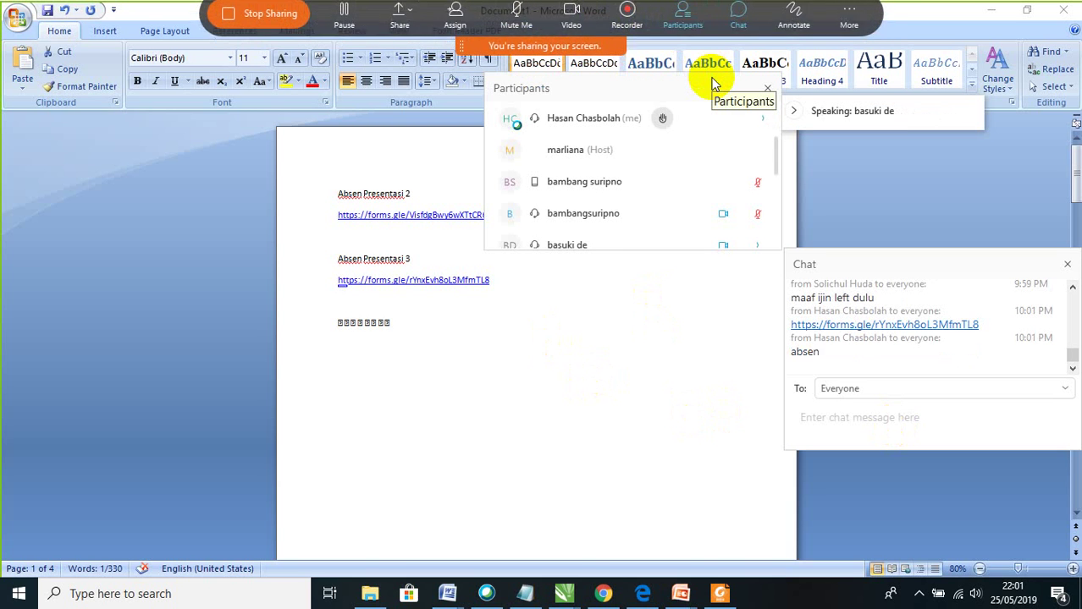
mouse_move(587, 7)
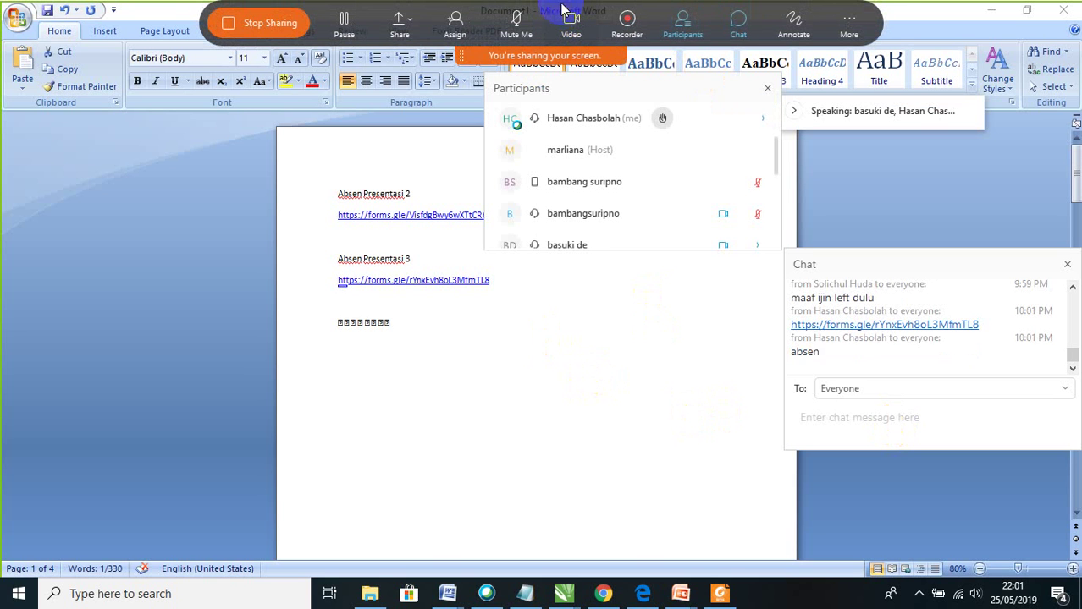
click(271, 25)
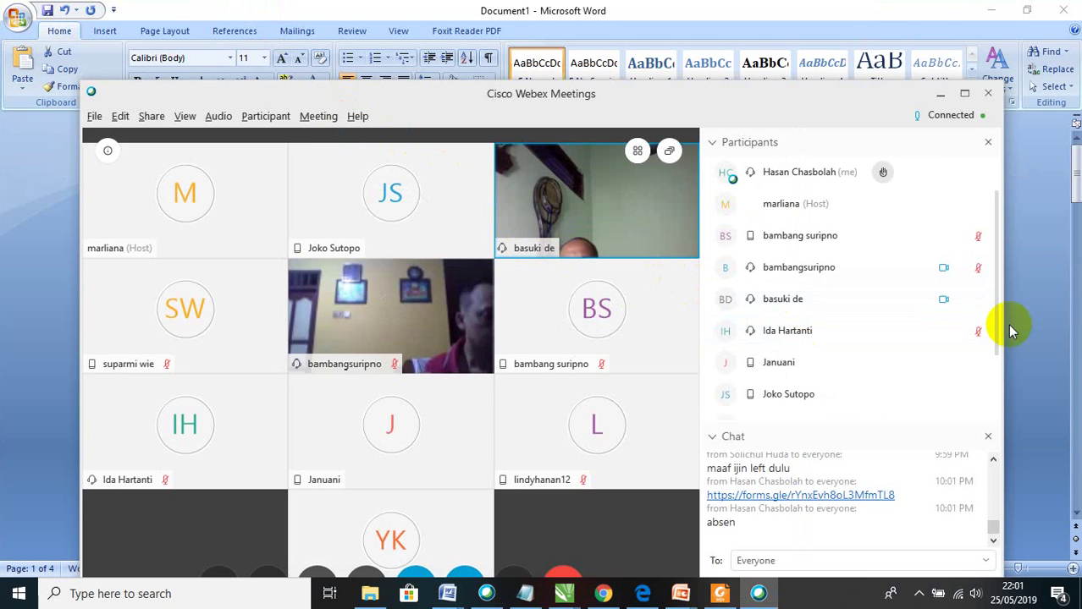
Switch to the Manajemen Folder presentation in PowerPoint and display slide 8 with the Google apps list
click(1075, 180)
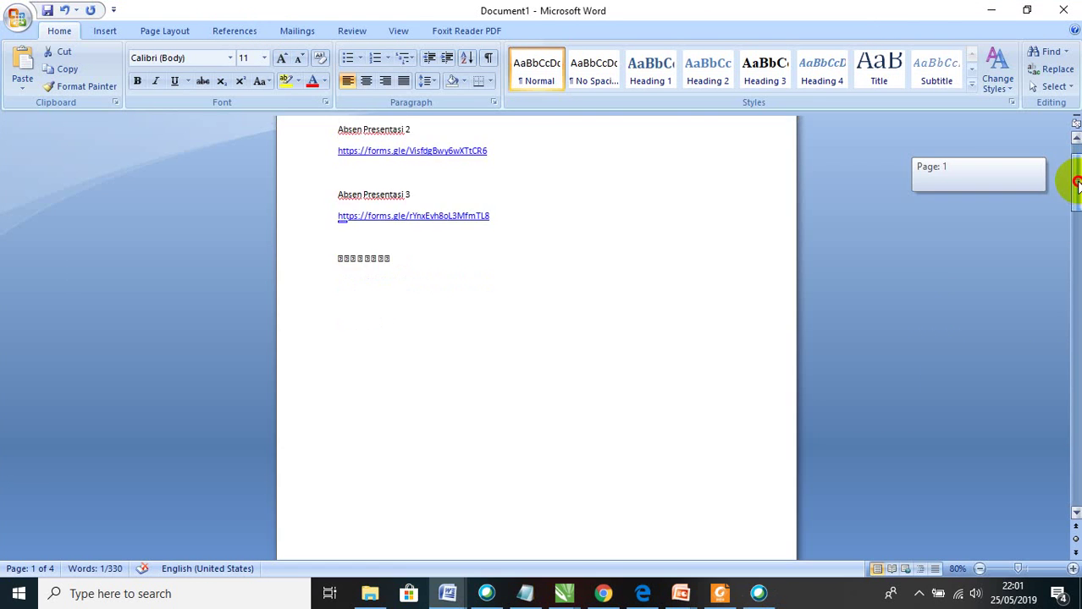
drag(1075, 180, 1063, 160)
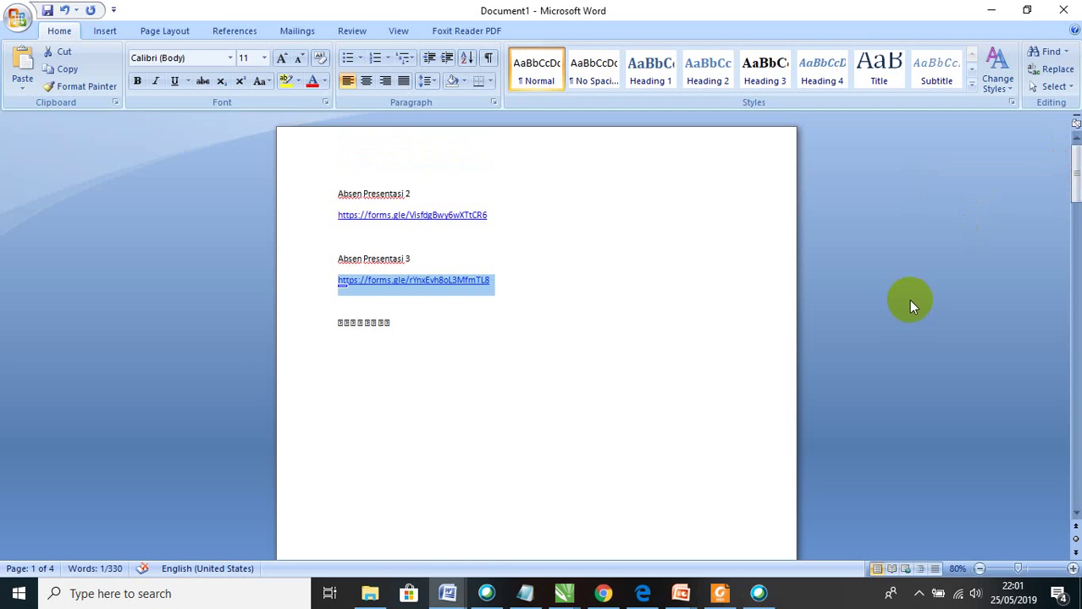
click(681, 597)
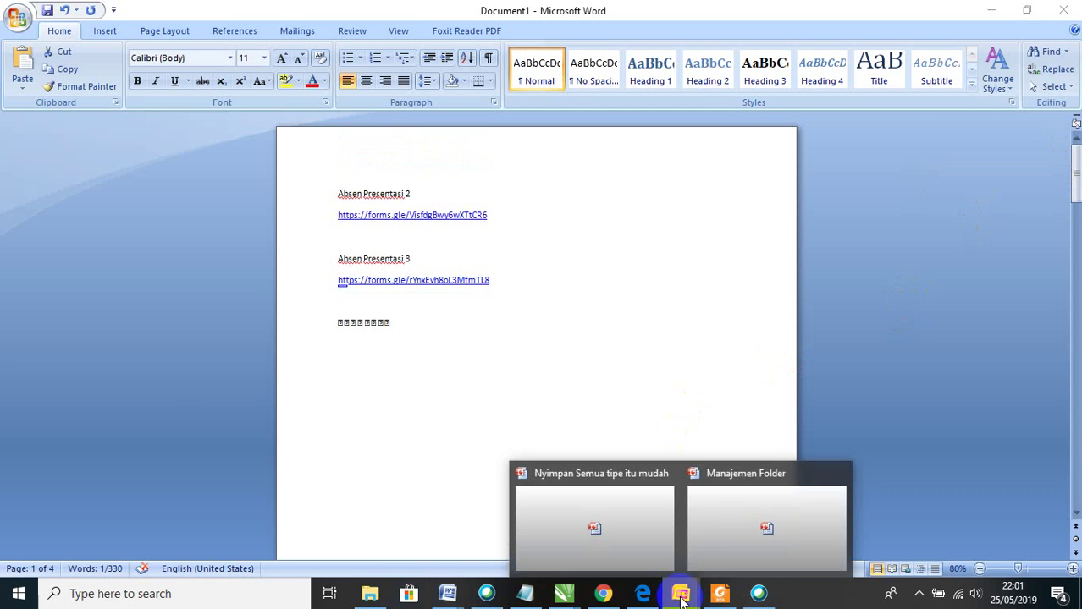
click(713, 535)
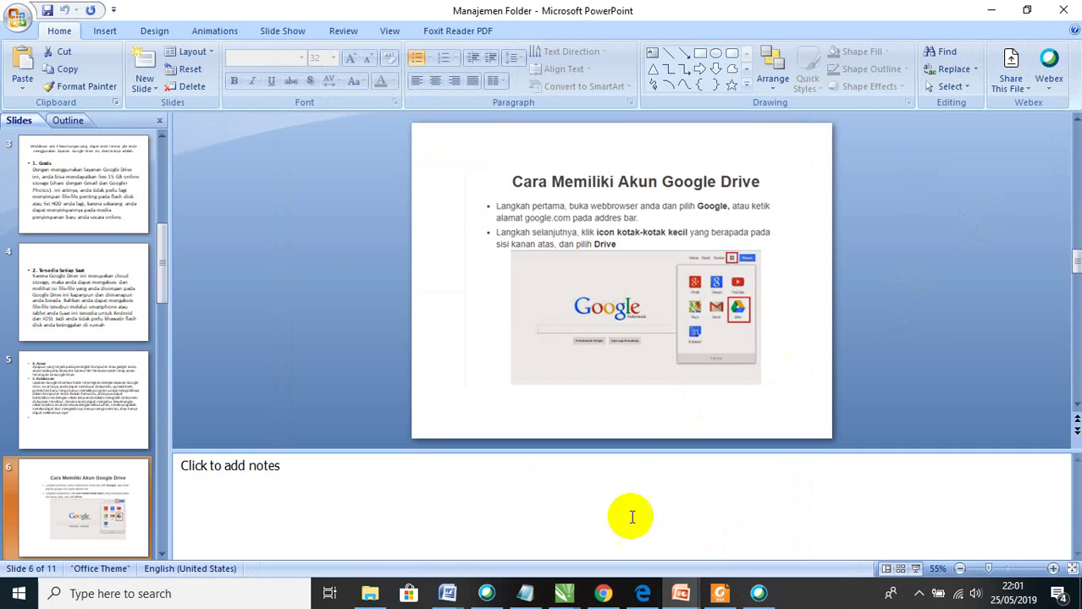
click(163, 301)
drag(162, 302, 166, 393)
click(116, 498)
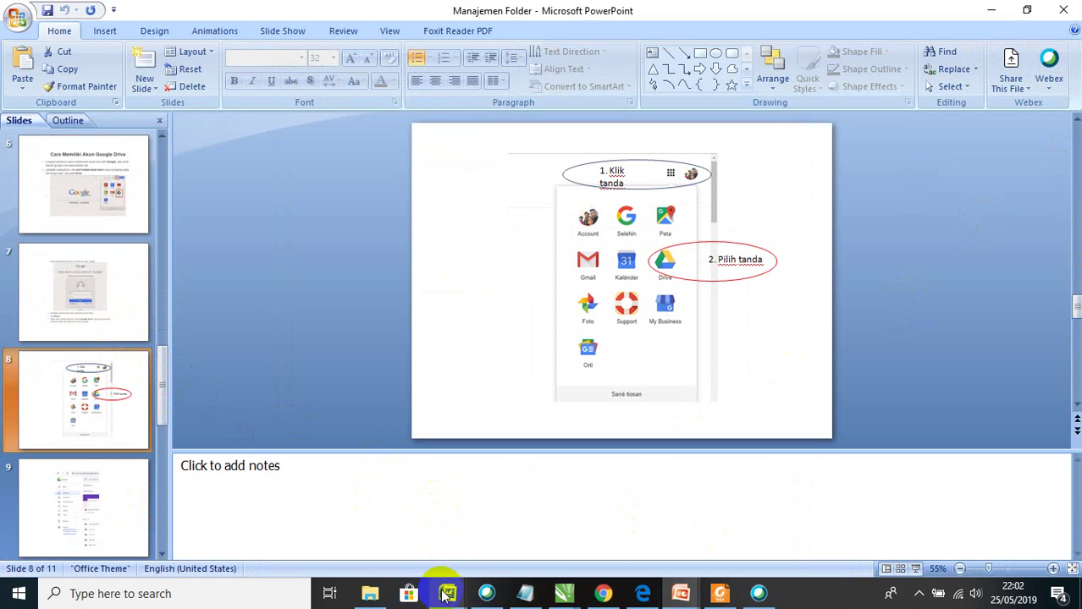
Switch to the Cisco Webex meeting and share Screen 1 with the participants
mouse_move(489, 592)
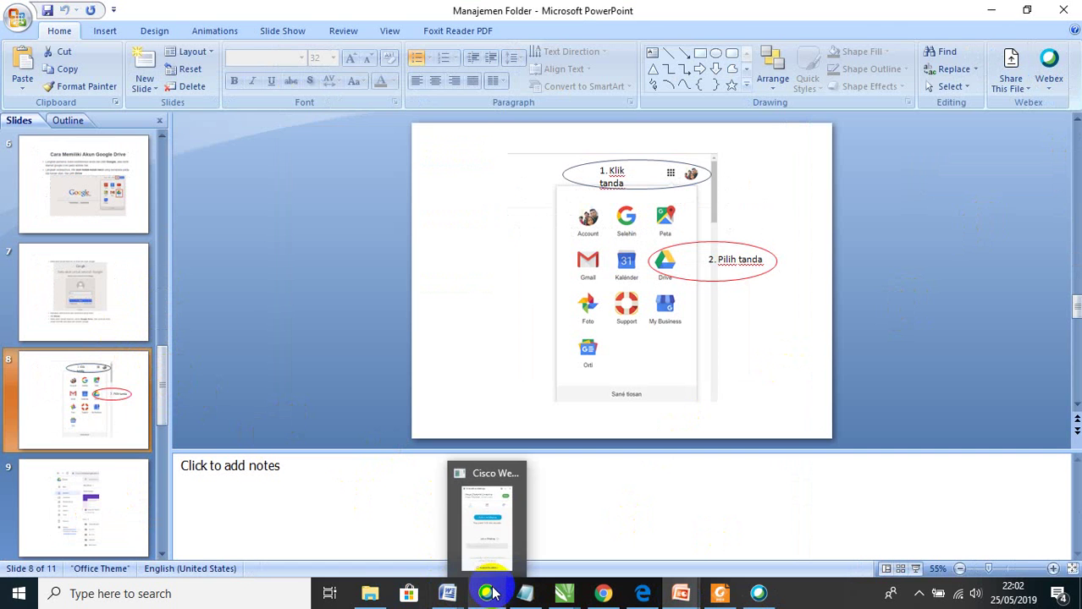
mouse_move(481, 539)
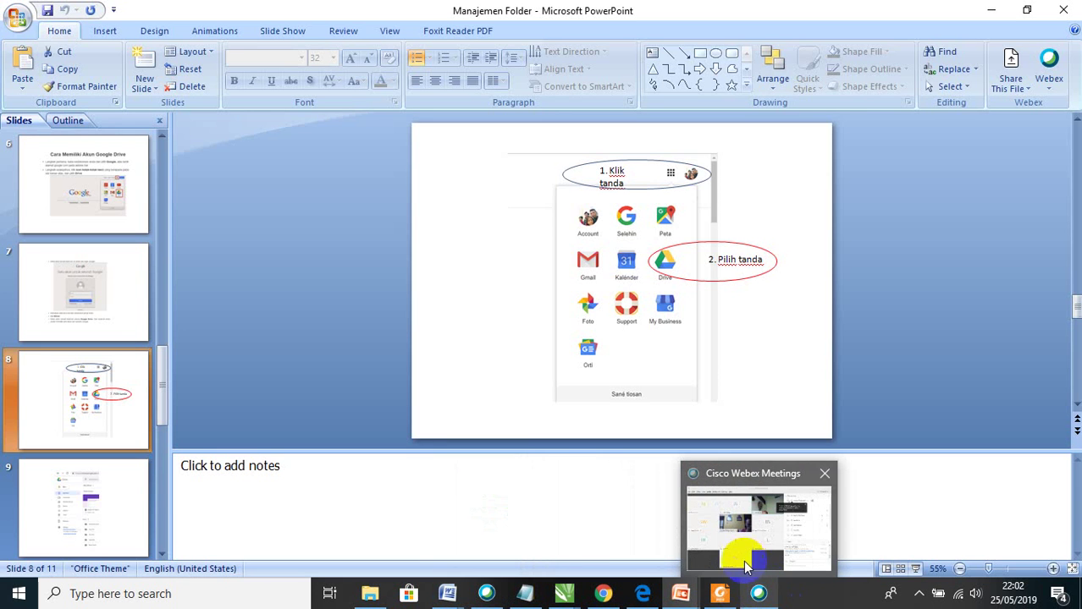
mouse_move(712, 498)
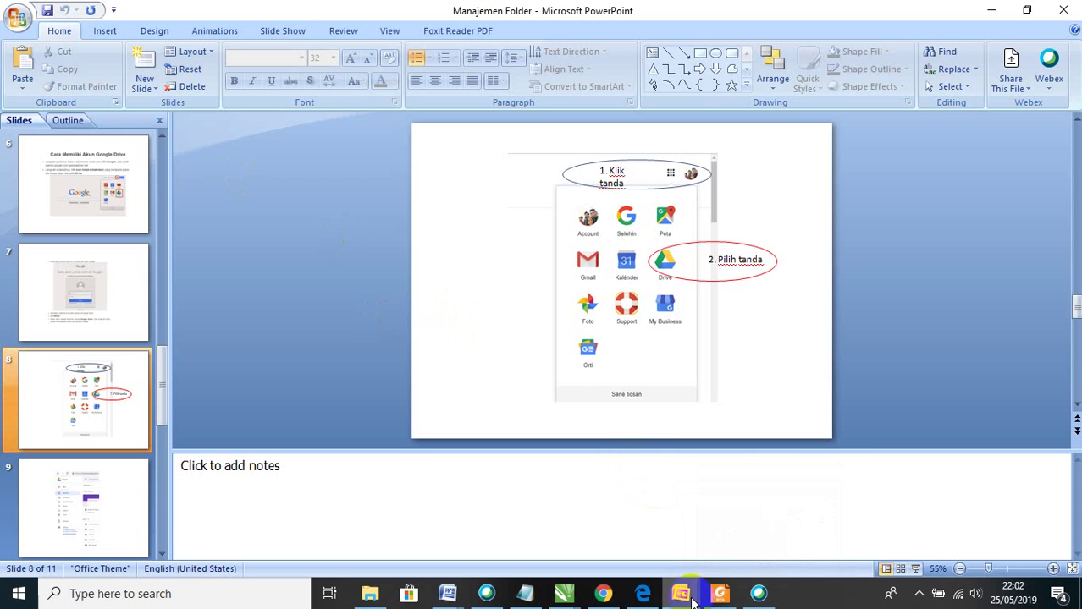
click(758, 591)
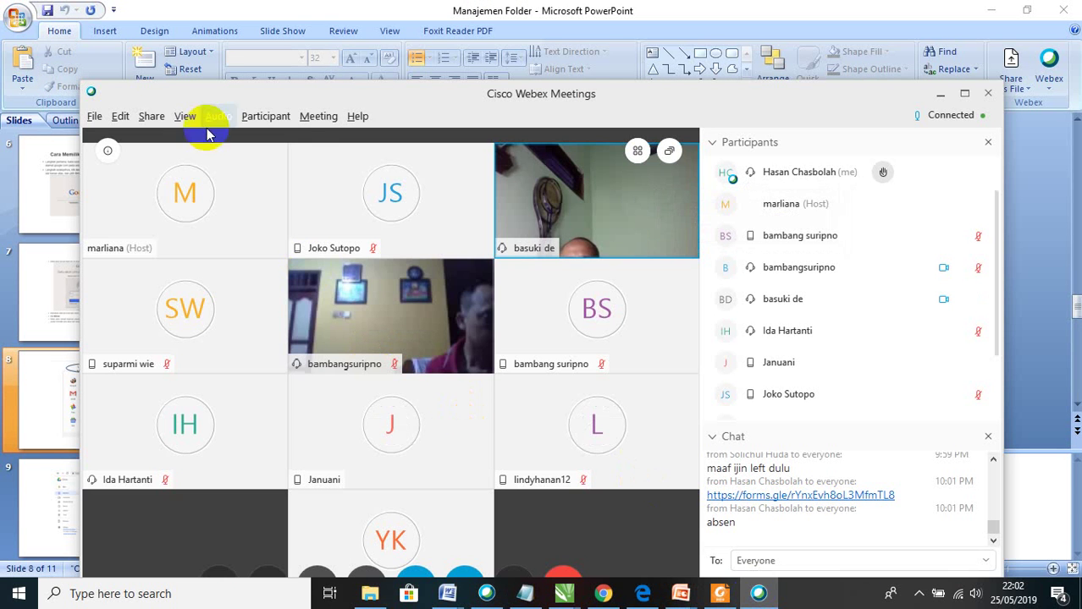
click(147, 116)
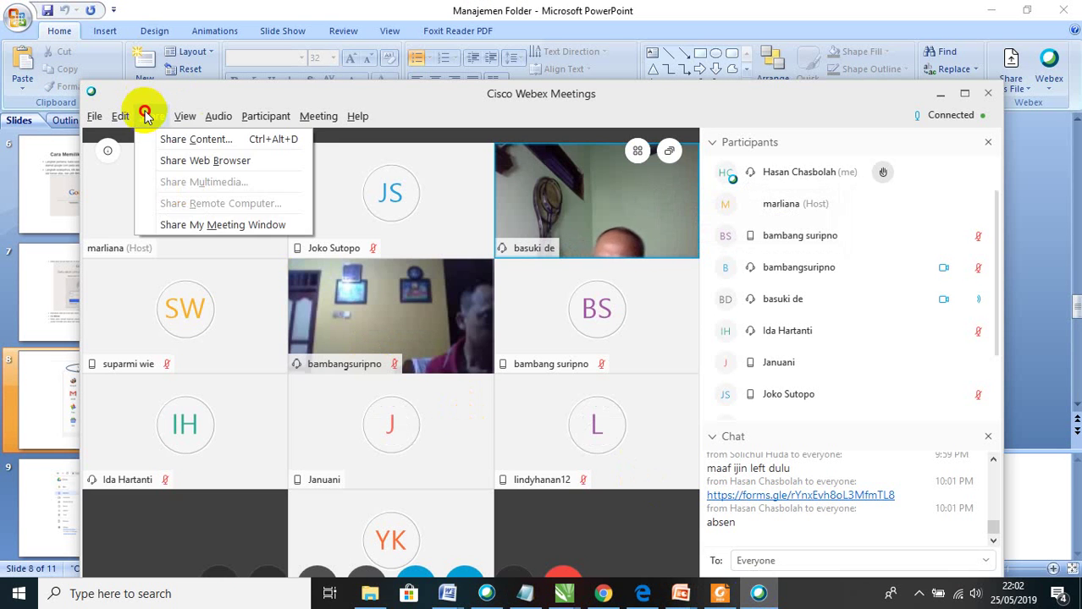
click(179, 144)
mouse_move(352, 273)
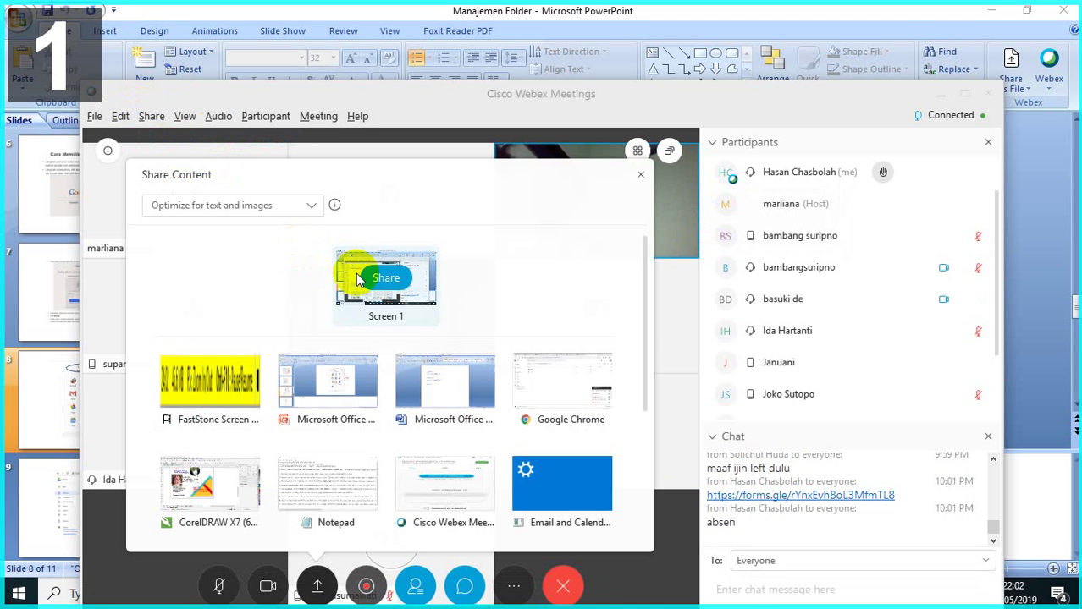
click(385, 279)
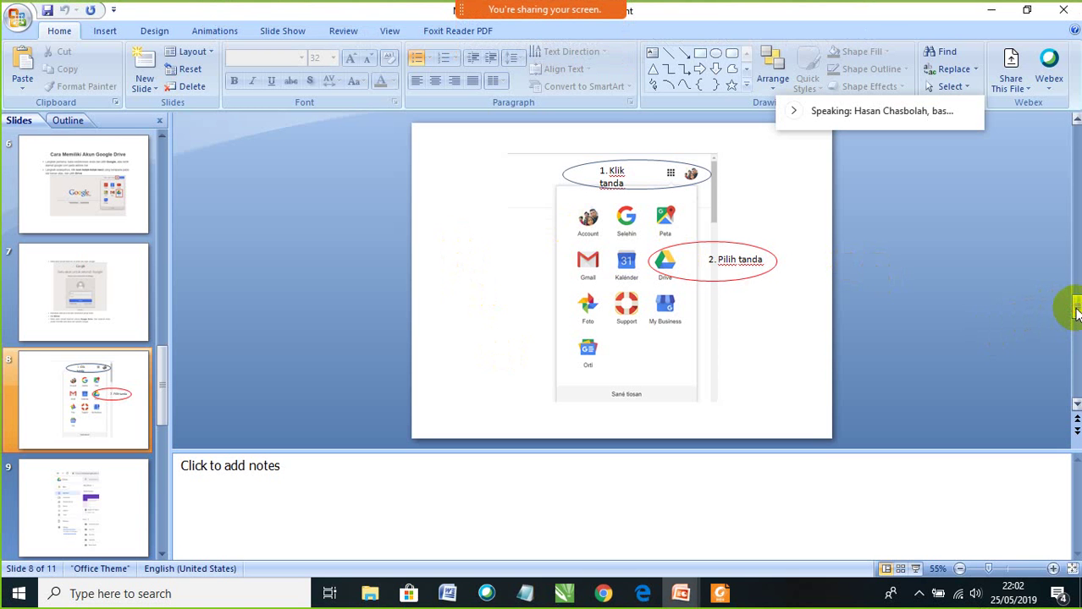
Review slides 6 to 9 of the Manajemen Folder presentation on accessing Google Drive, ending on slide 9
click(117, 496)
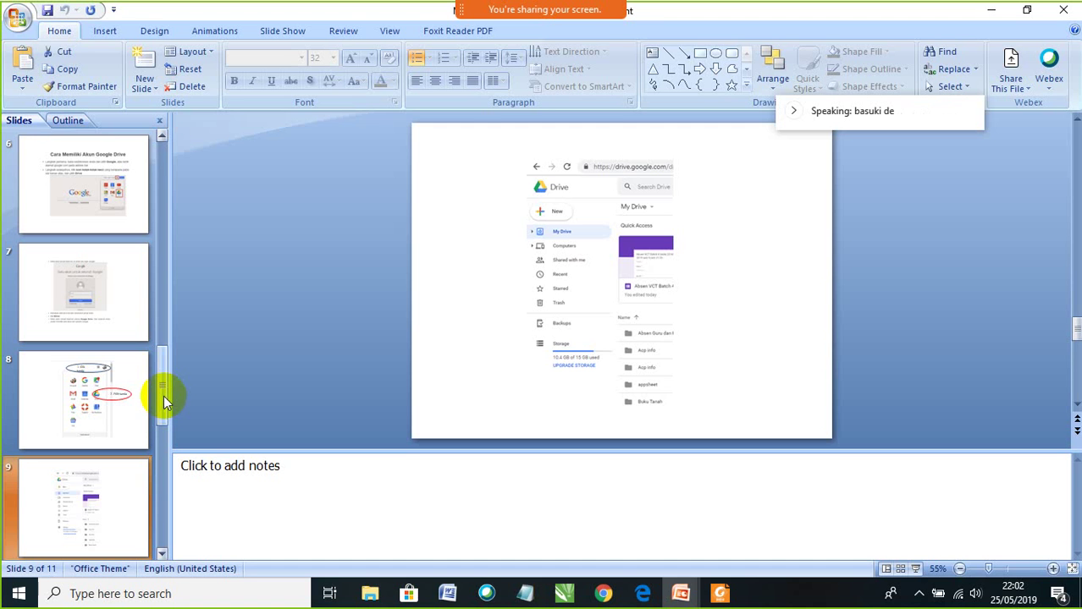
drag(159, 379, 161, 416)
click(86, 193)
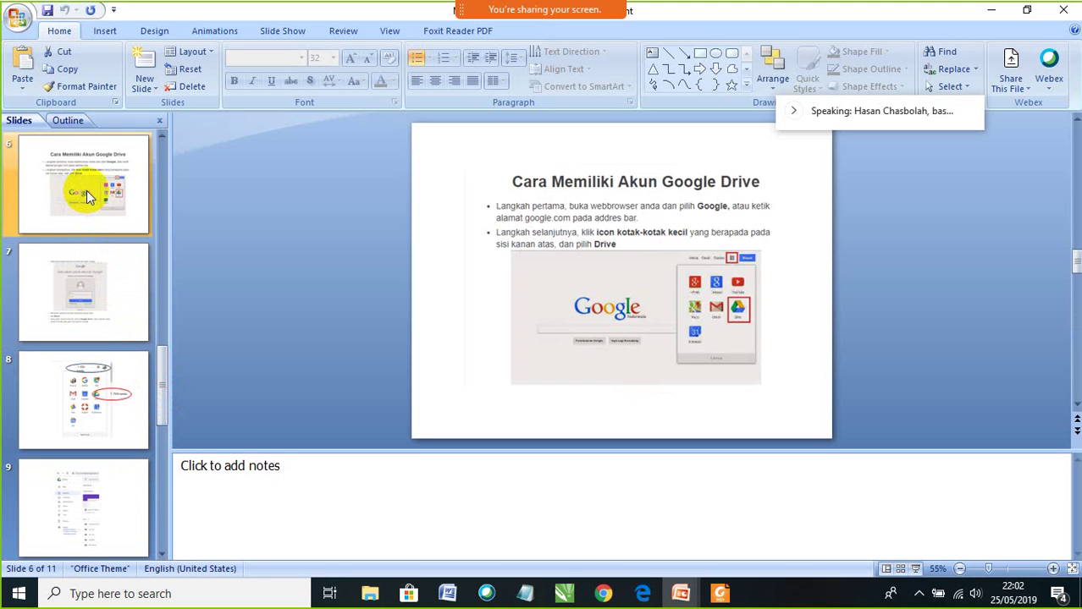
click(120, 280)
click(115, 392)
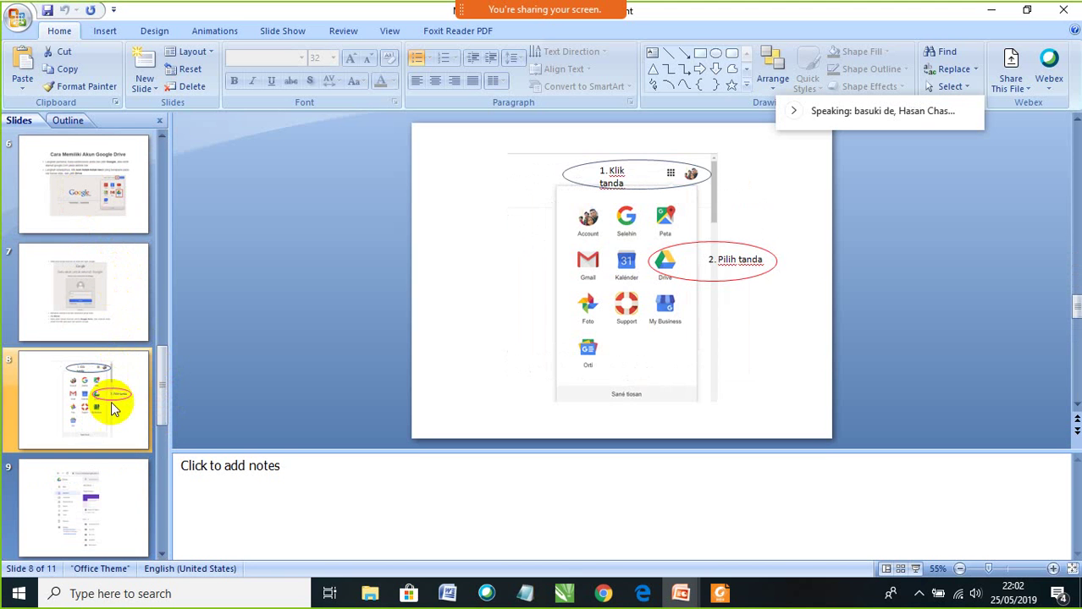
click(117, 478)
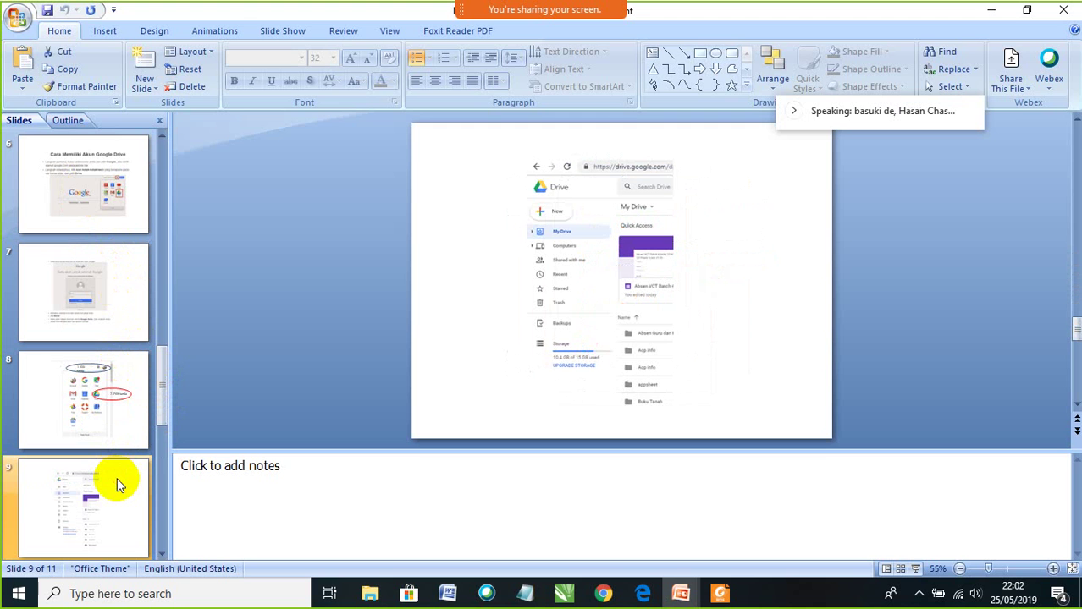
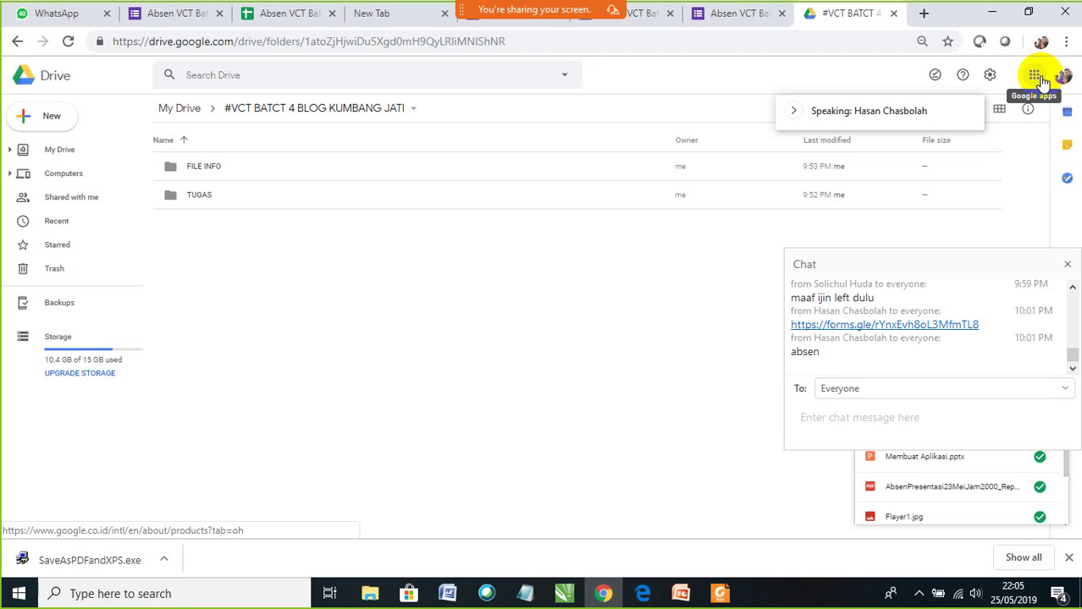
Close the meeting chat and the upload status covering the page, and open Drive from the Google apps list
click(1036, 76)
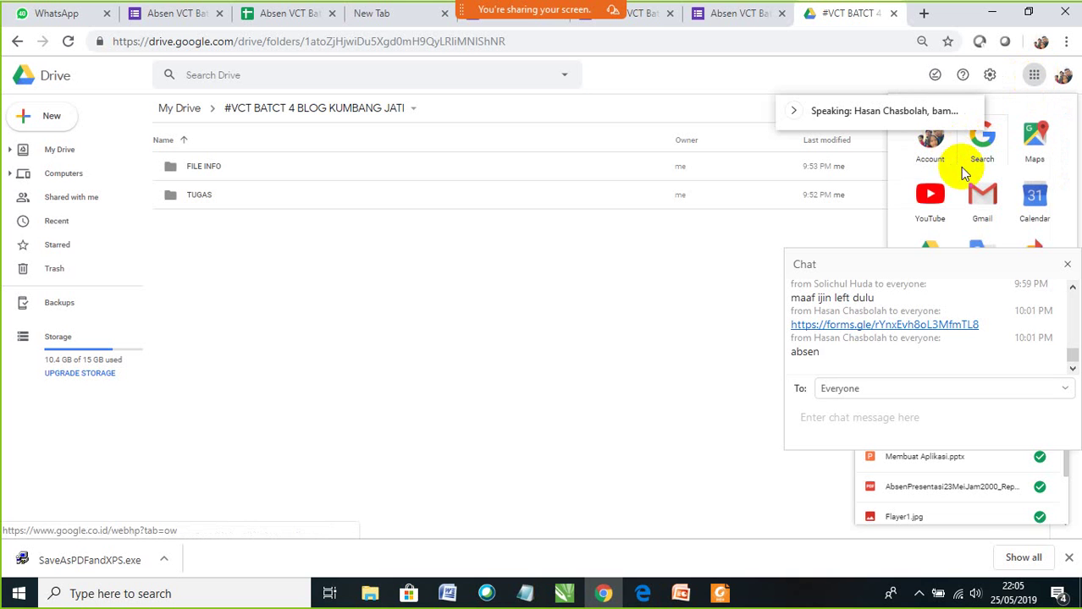
click(1064, 267)
click(931, 258)
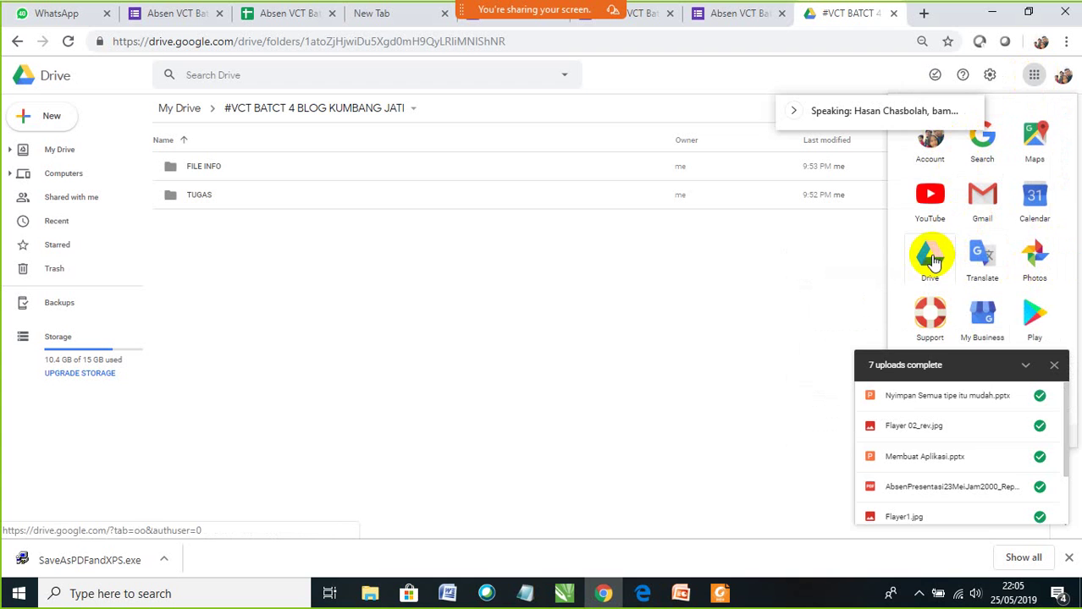
click(1054, 365)
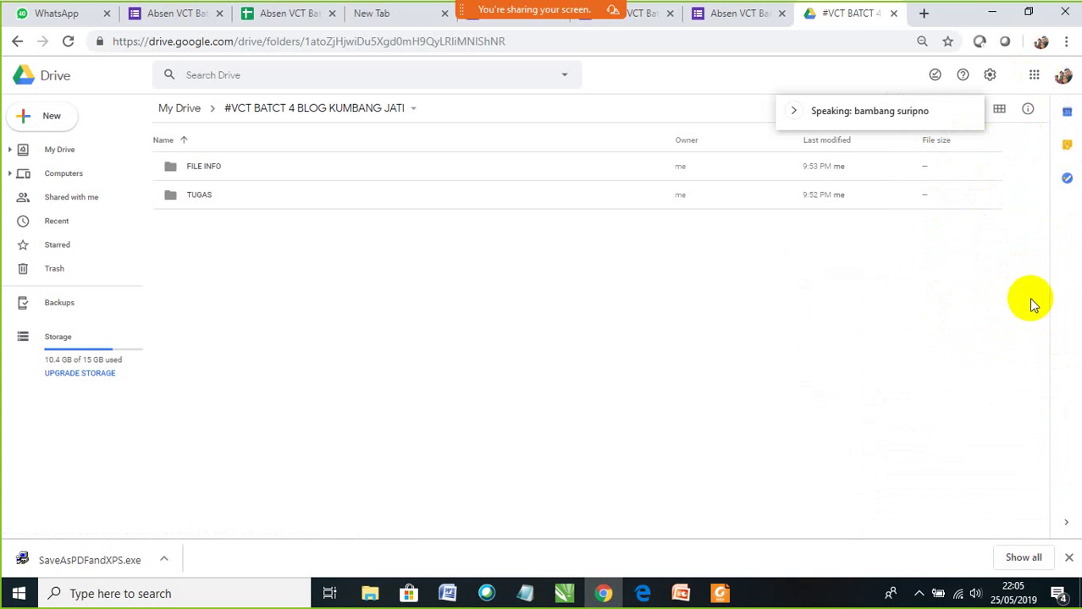
click(1034, 77)
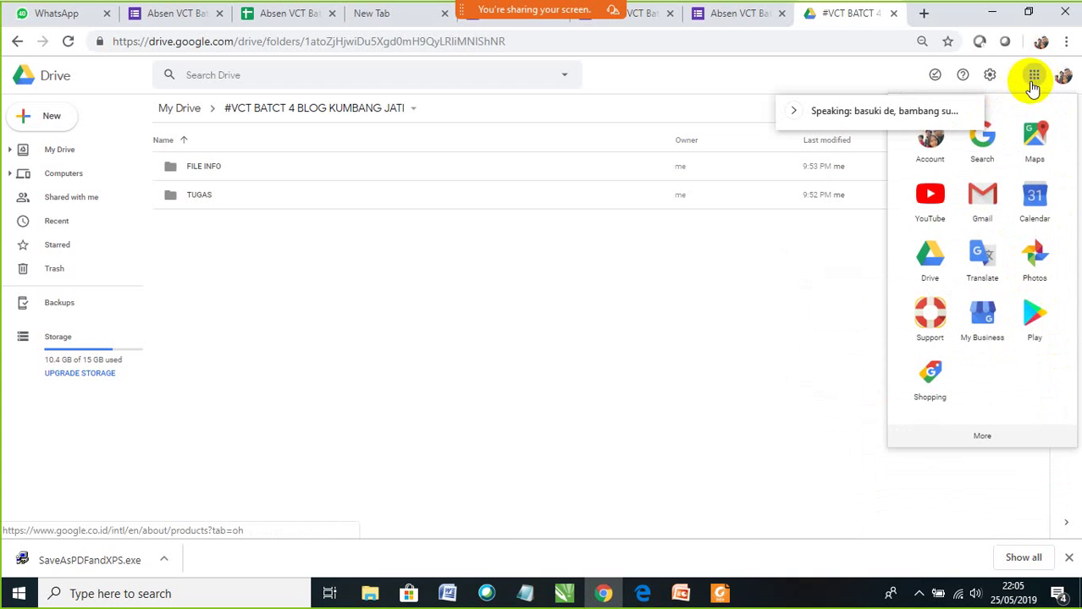
click(930, 271)
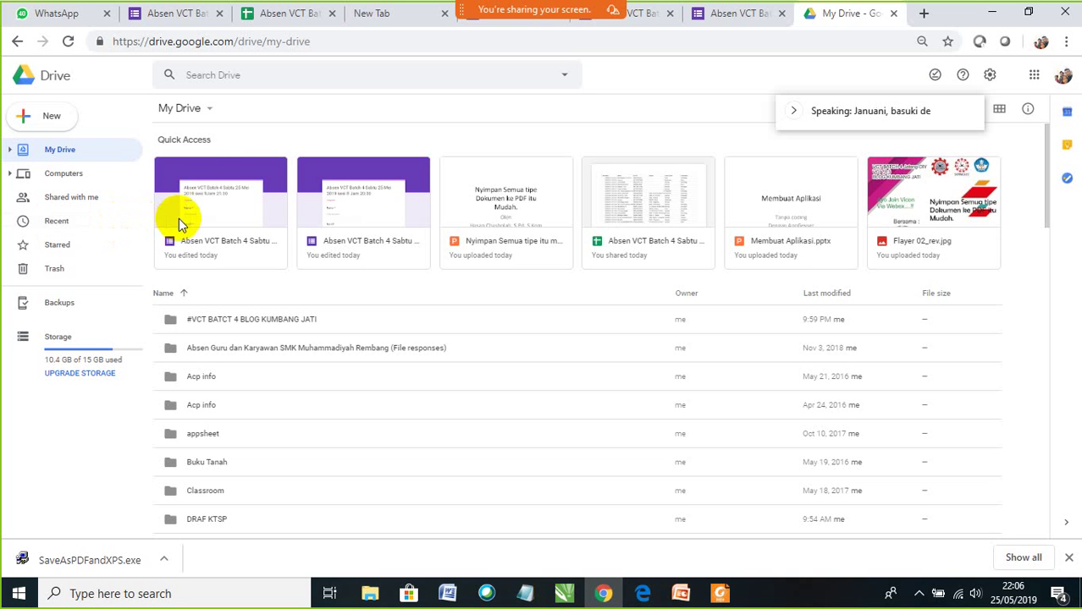
Stop sharing the screen and move the Webex meeting window up to show all of its meeting controls
mouse_move(501, 12)
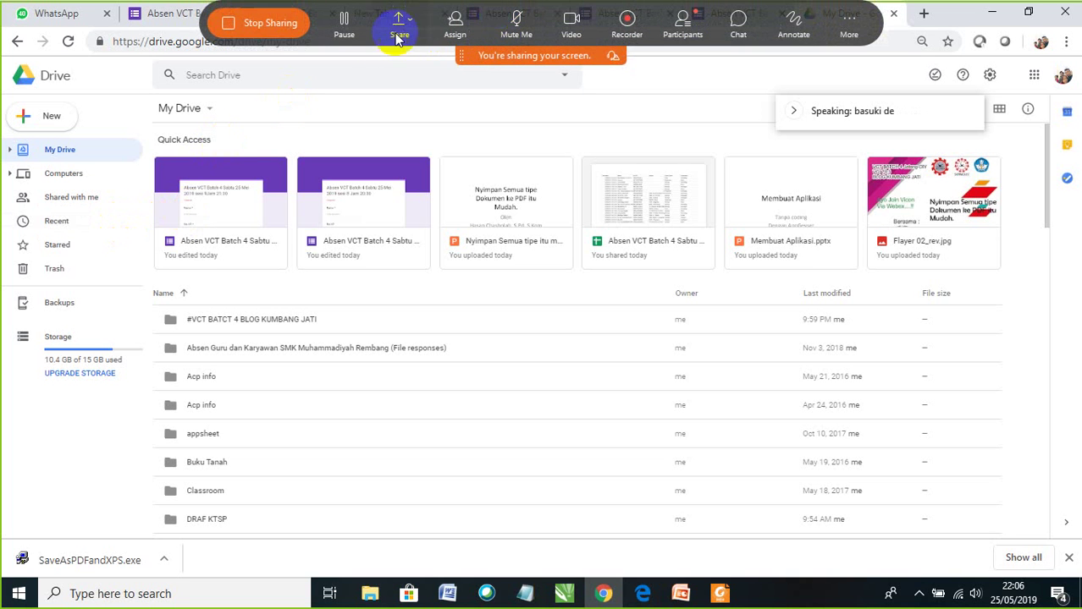
click(275, 28)
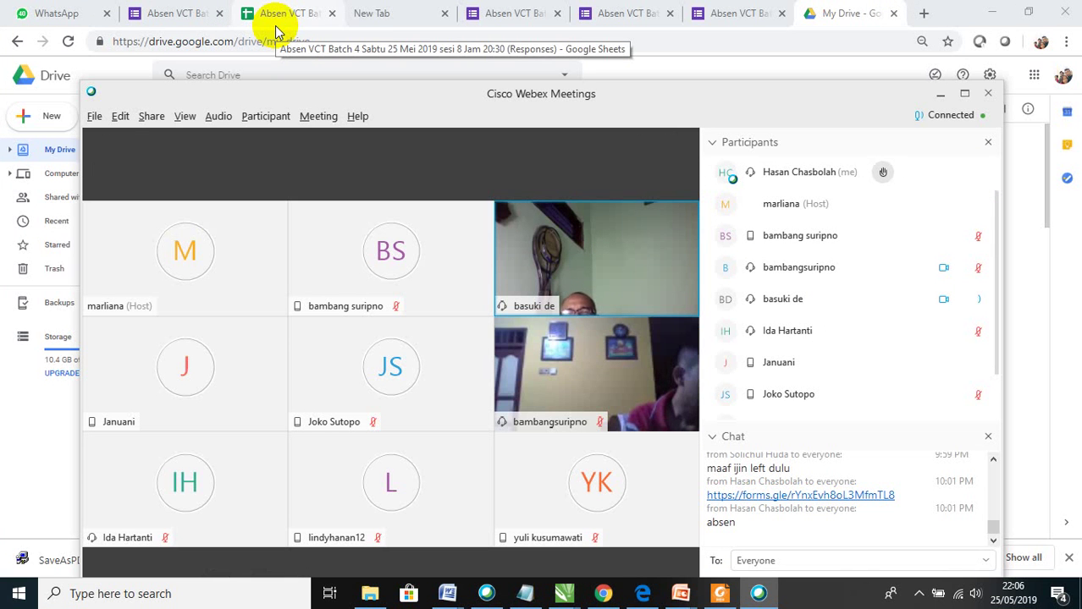
click(878, 173)
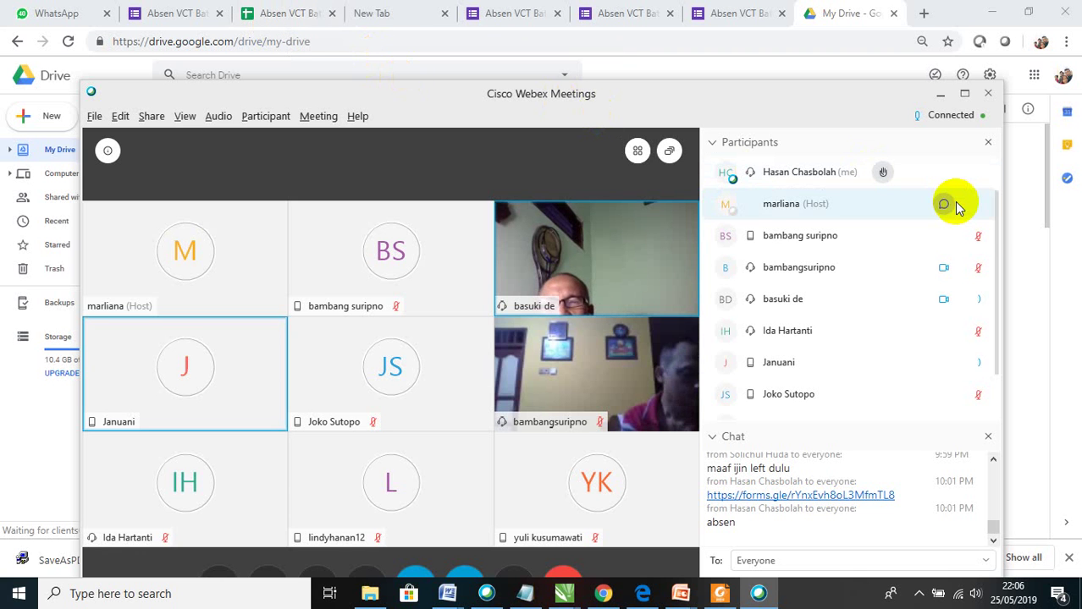
click(998, 243)
drag(998, 243, 1007, 315)
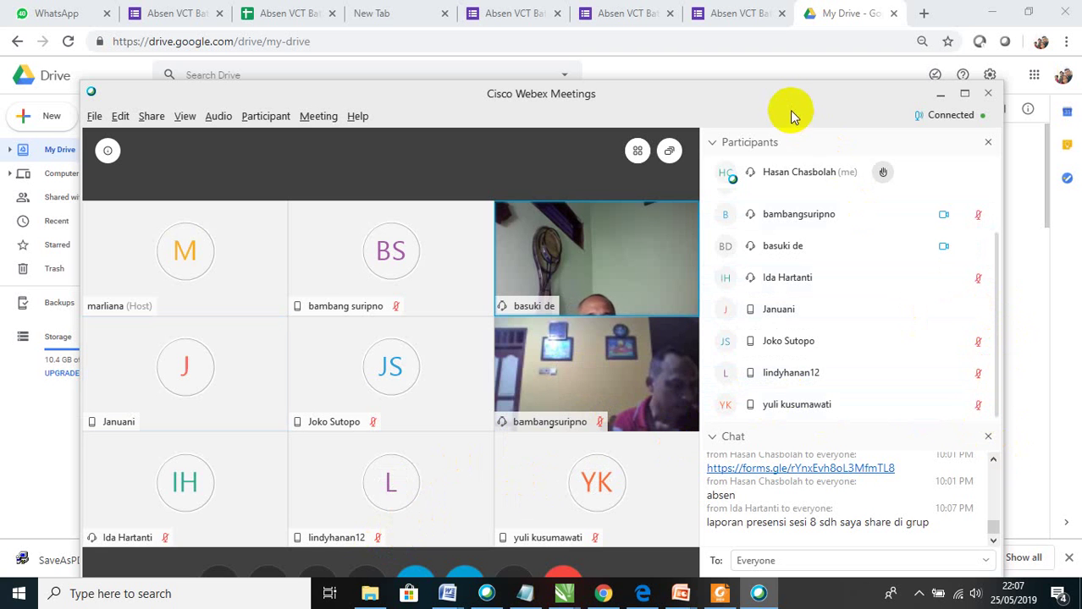
drag(705, 89, 669, 18)
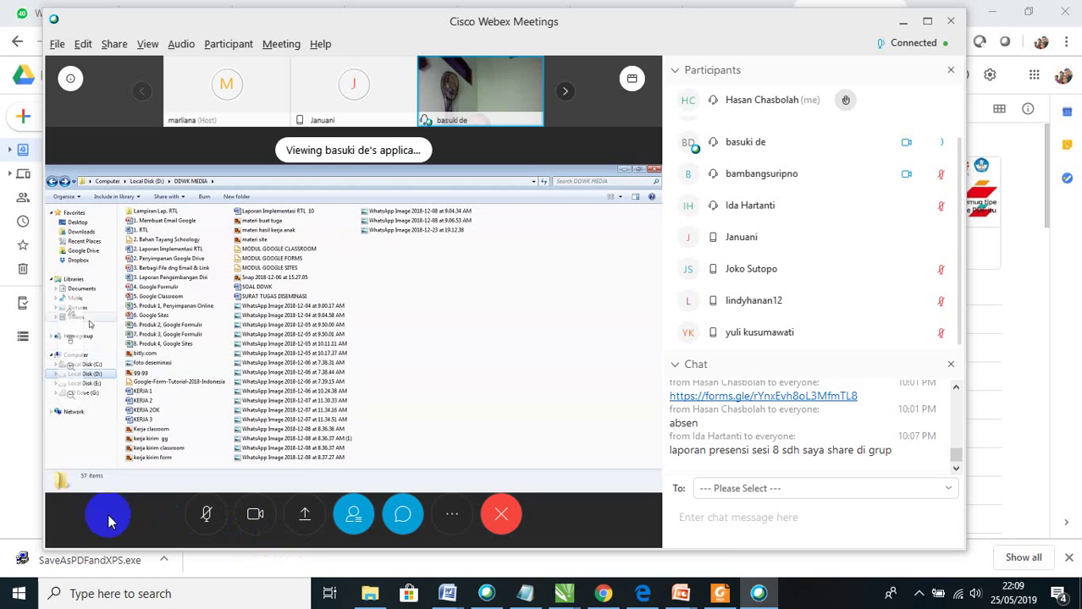
click(86, 253)
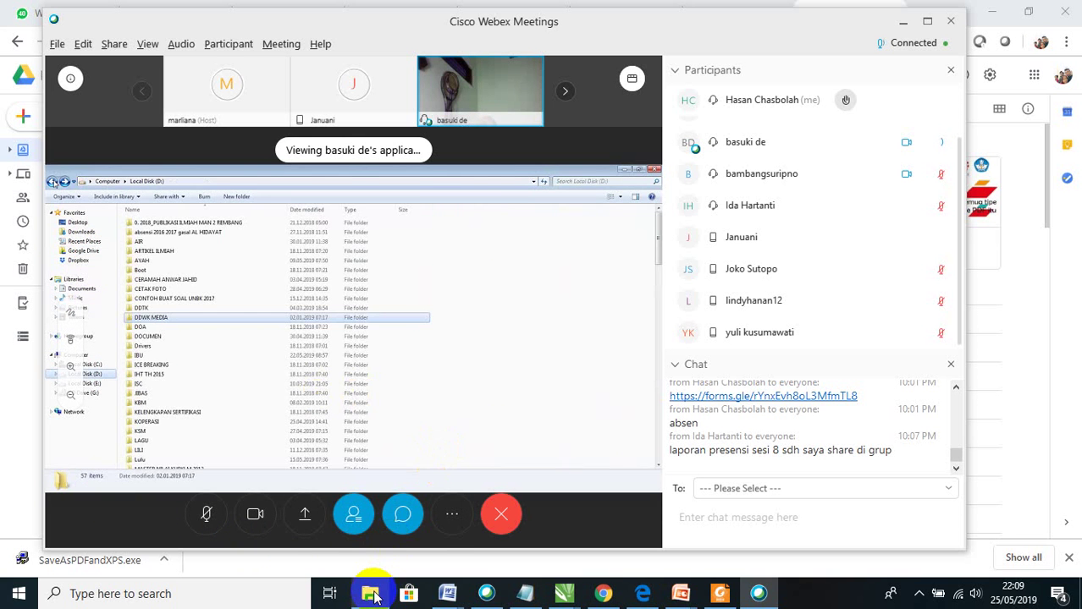
Open the OneDrive folder in File Explorer and bring it in front of the Set up OneDrive window
click(373, 595)
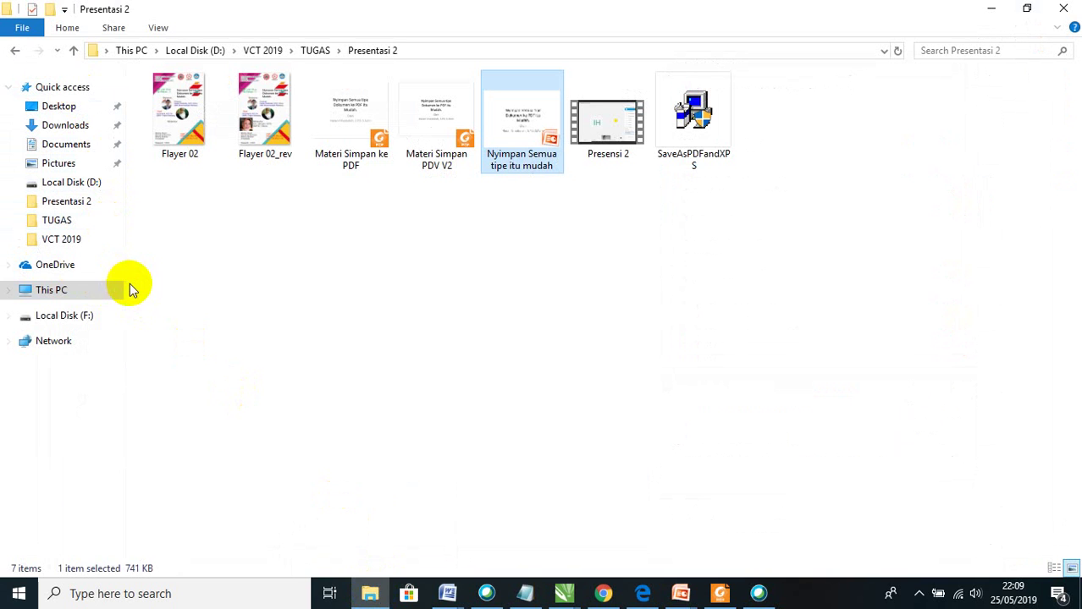
click(55, 264)
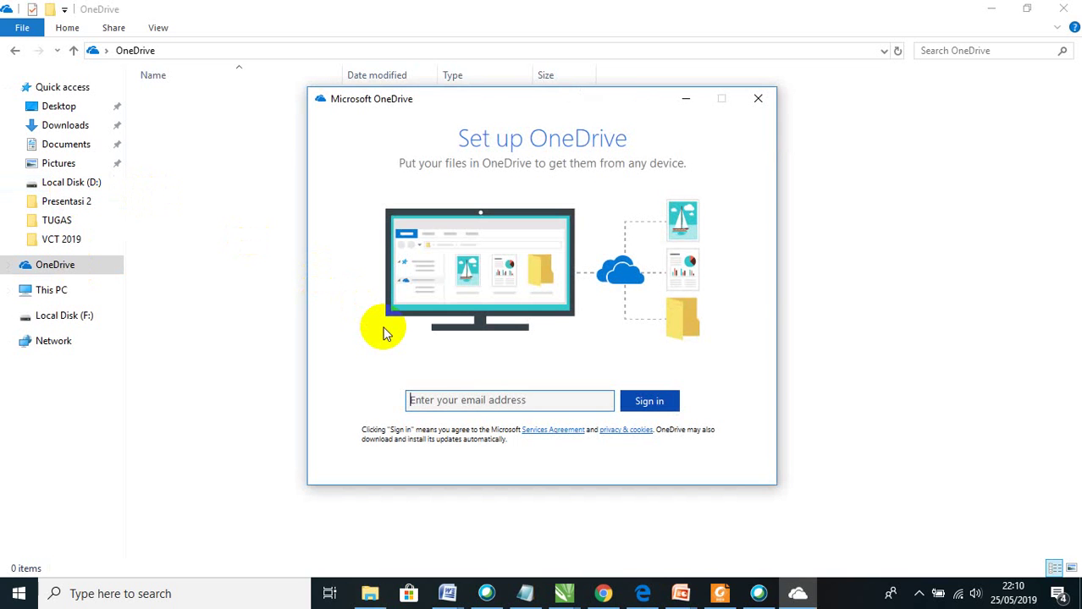
mouse_move(490, 594)
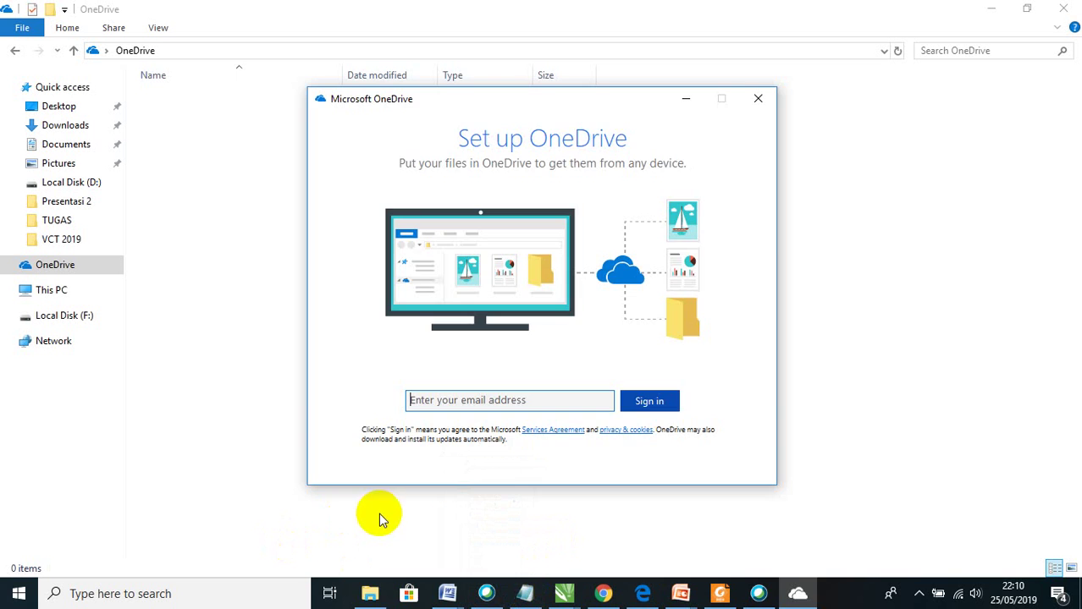
click(379, 514)
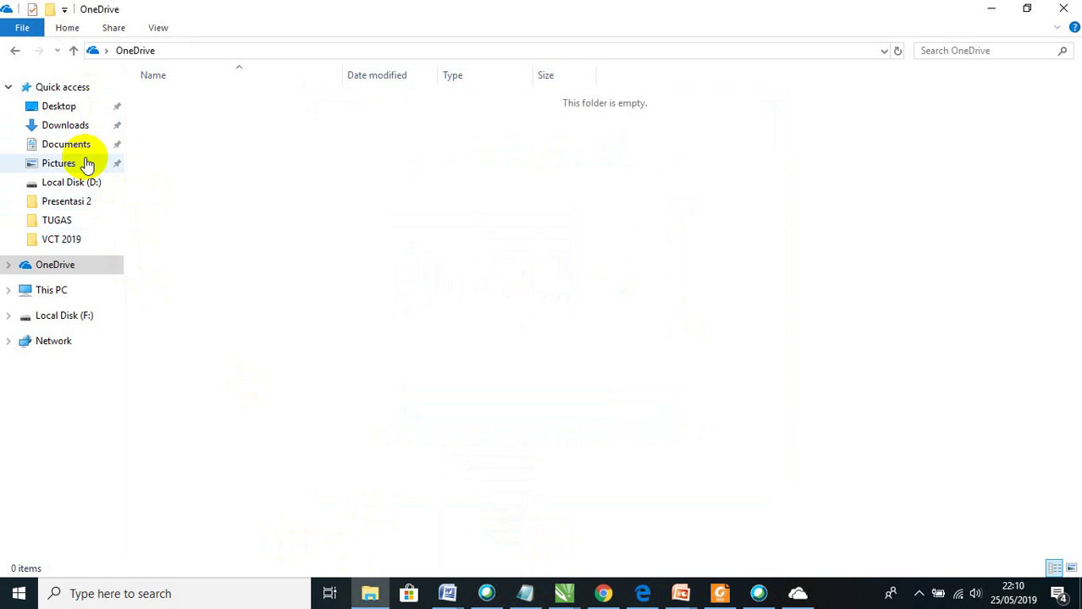
right_click(196, 193)
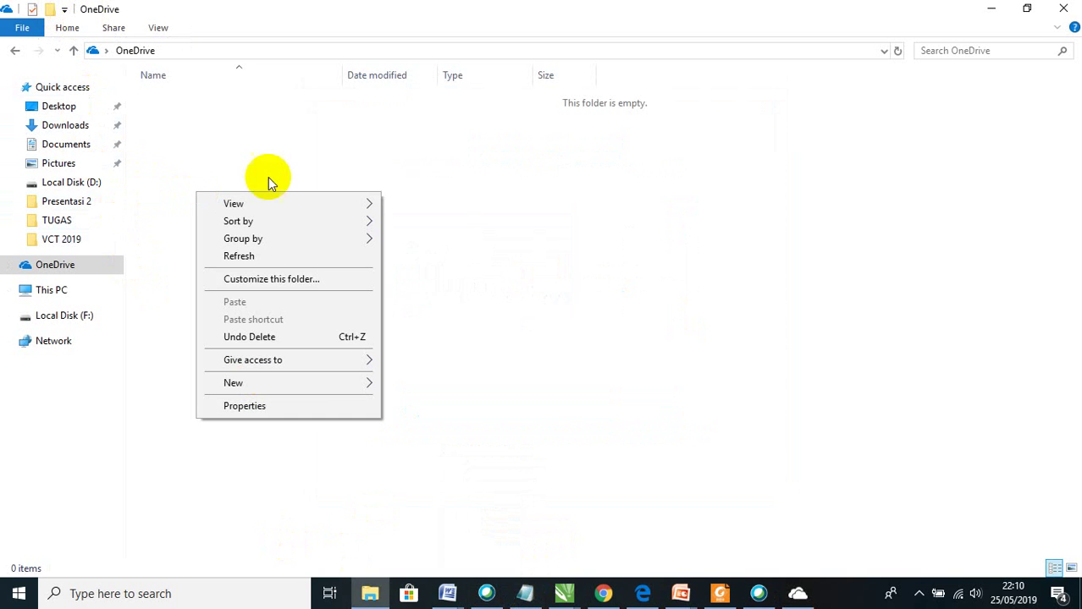
click(563, 298)
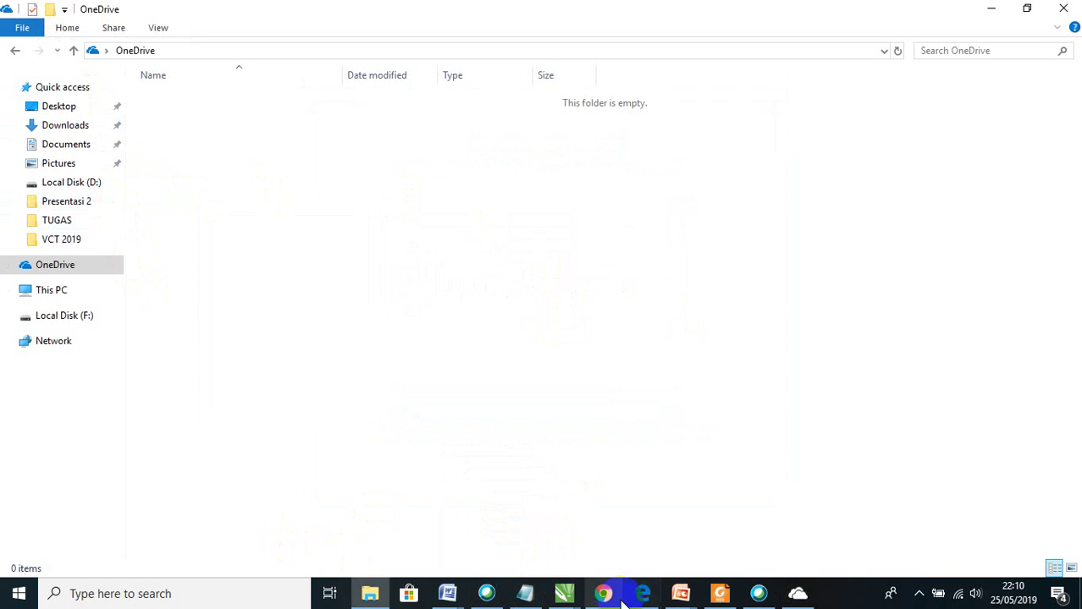
Switch back to the Webex meeting and view the start of the participants list
click(758, 594)
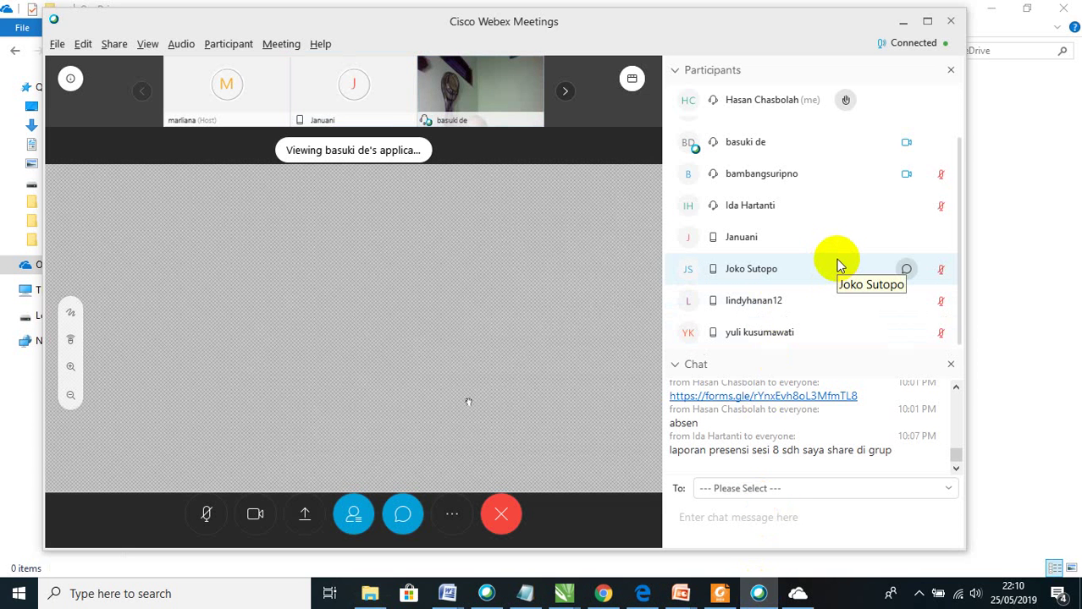
click(957, 291)
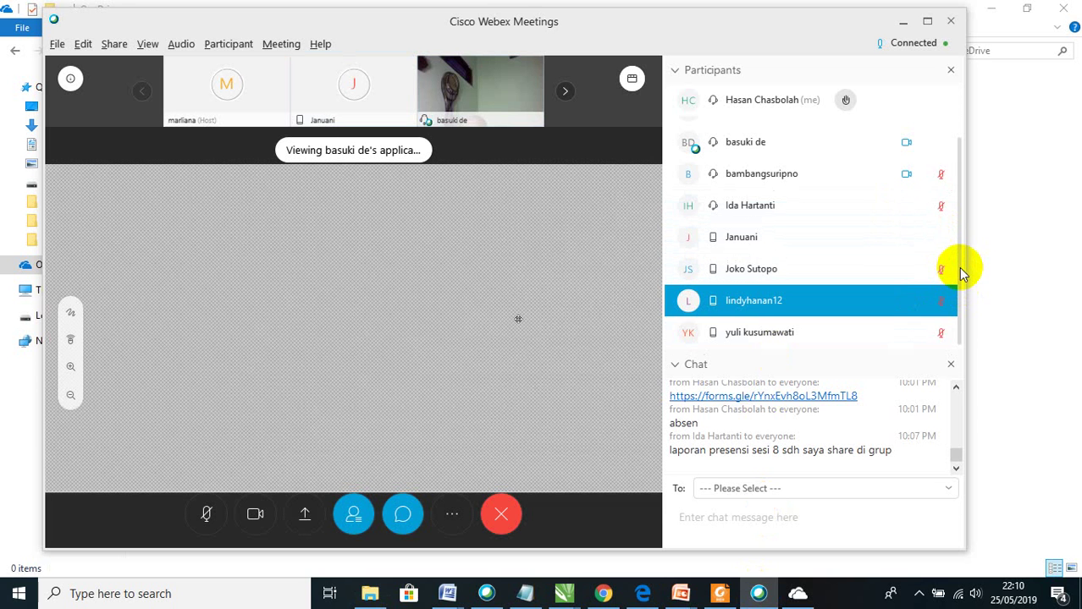
drag(961, 271, 960, 212)
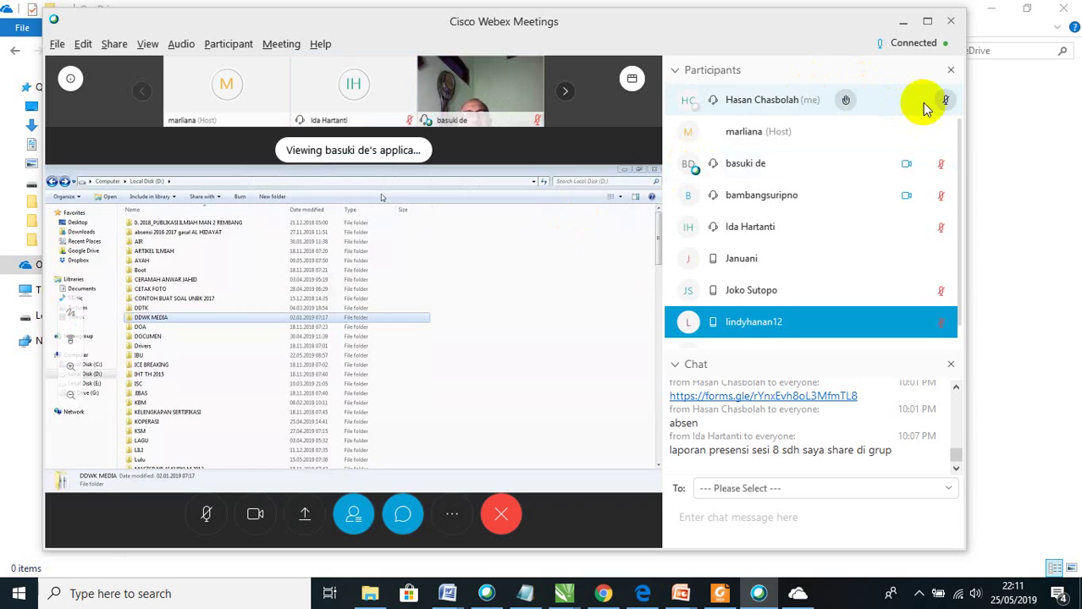
Mute and unmute your own microphone in the Webex participants list
click(945, 100)
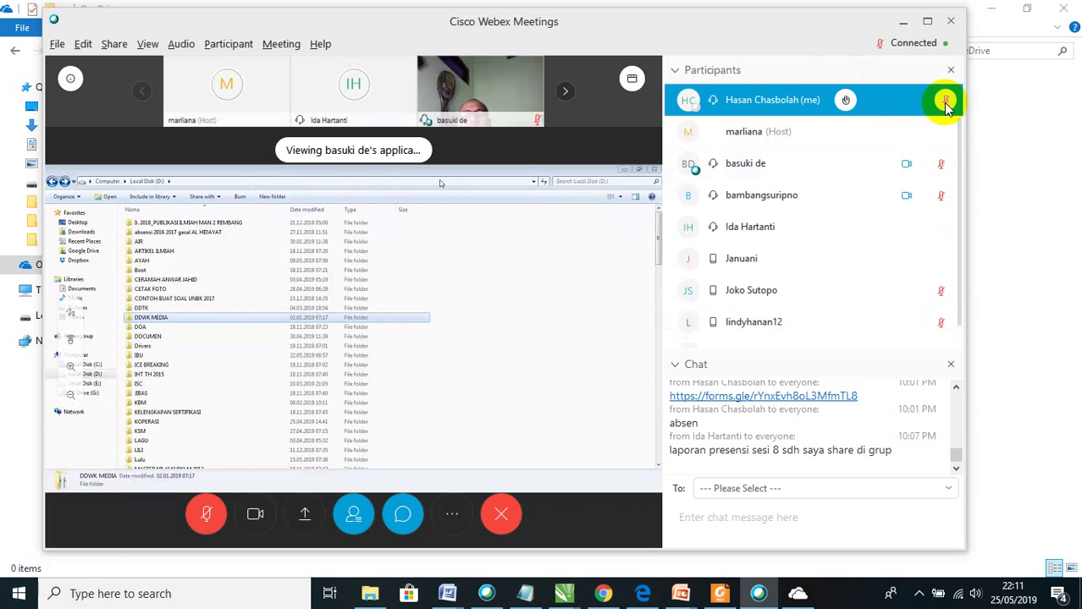
click(946, 101)
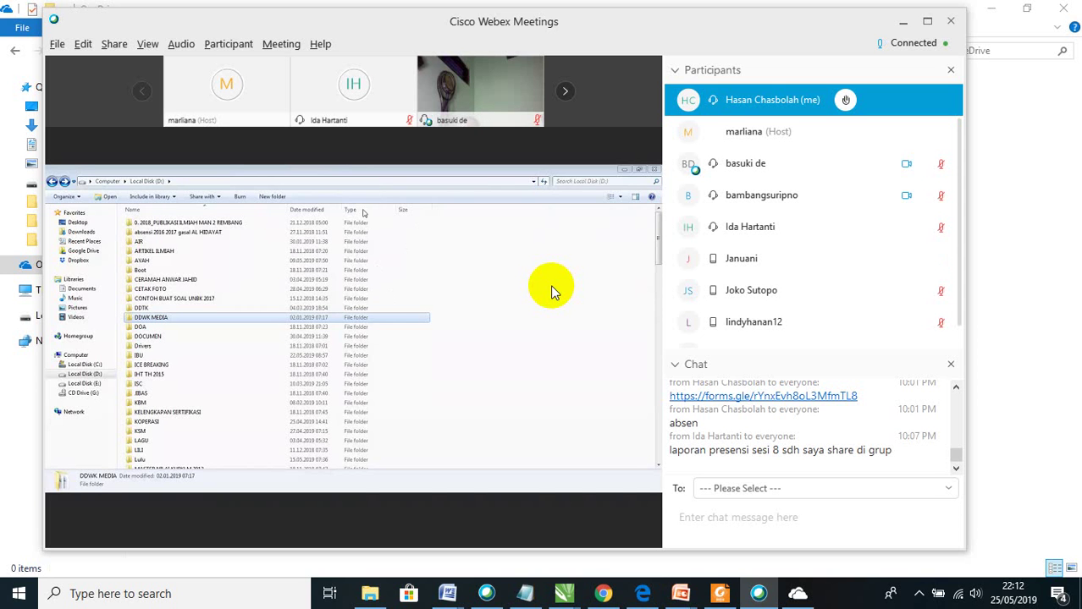
mouse_move(422, 406)
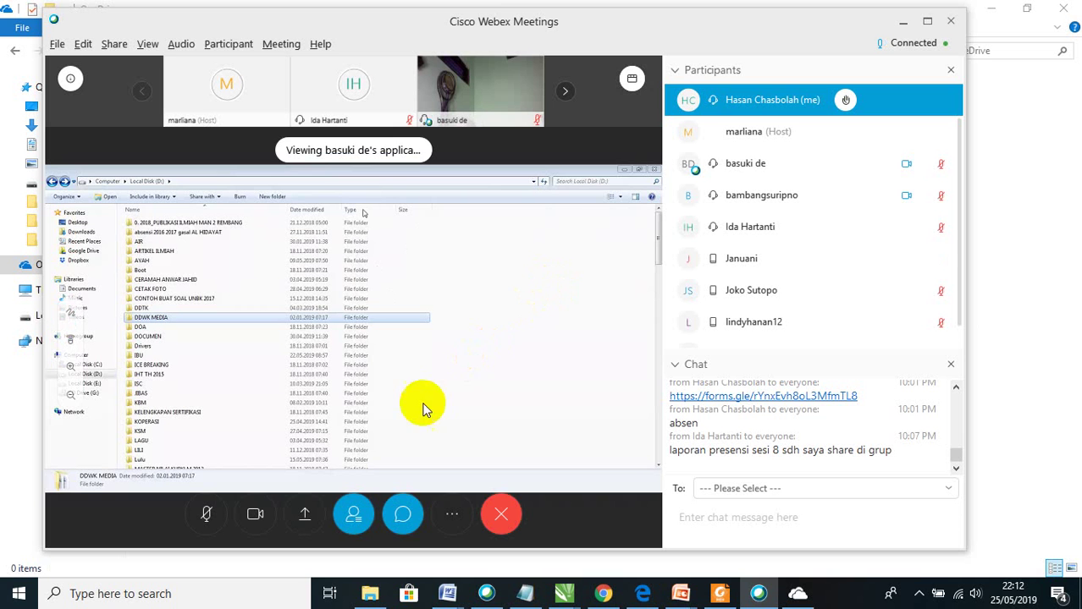
Switch to Chrome and enter Rembang as the Kota/Kabupaten in the partly filled session 9 attendance form
mouse_move(603, 595)
click(603, 542)
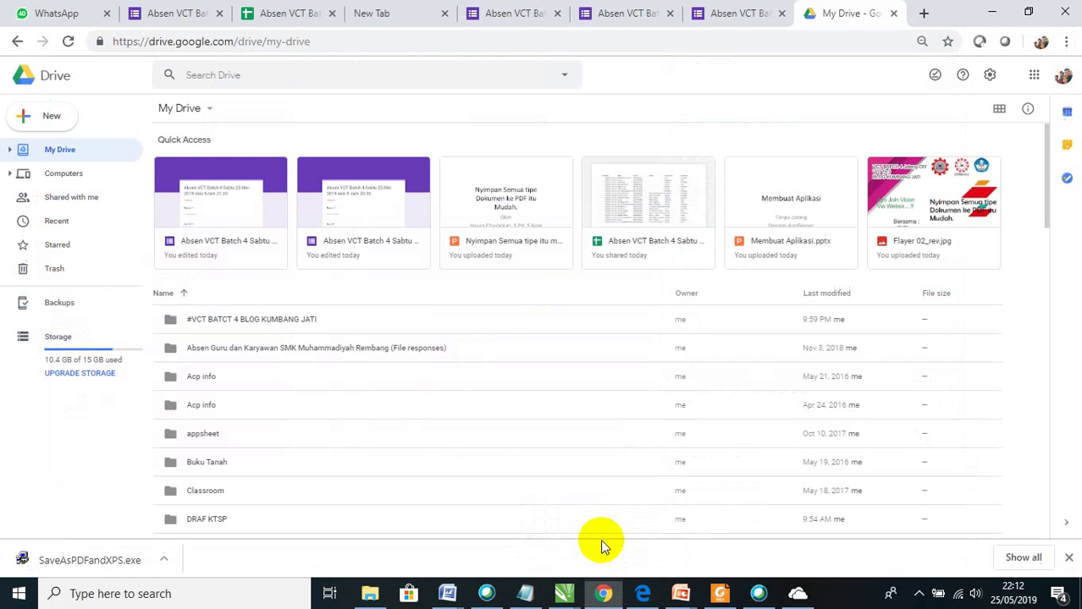
click(743, 19)
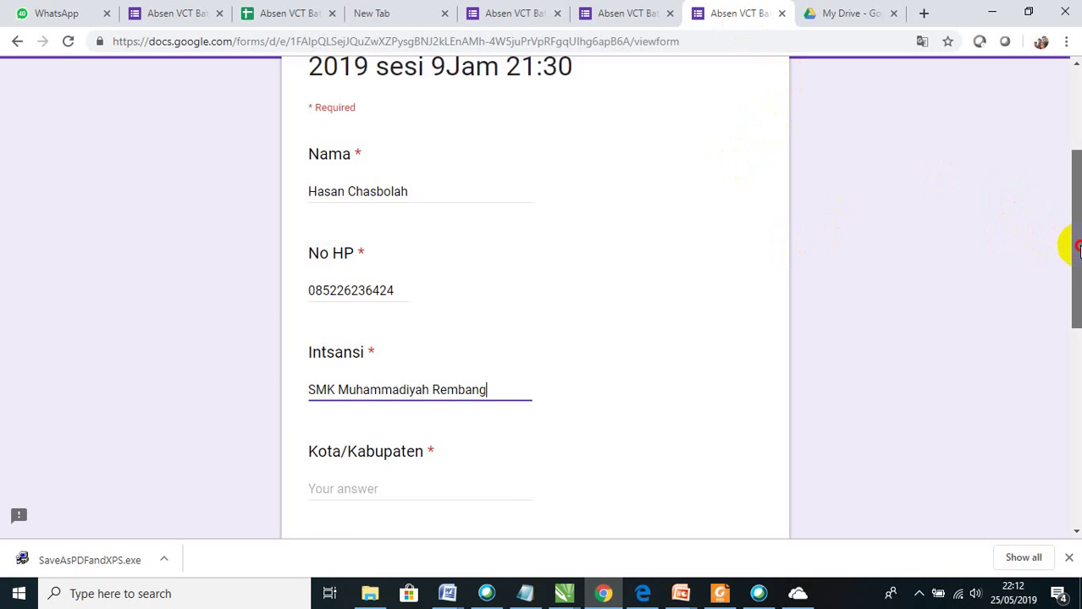
scroll(1064, 244, down, 2)
drag(1073, 287, 1062, 324)
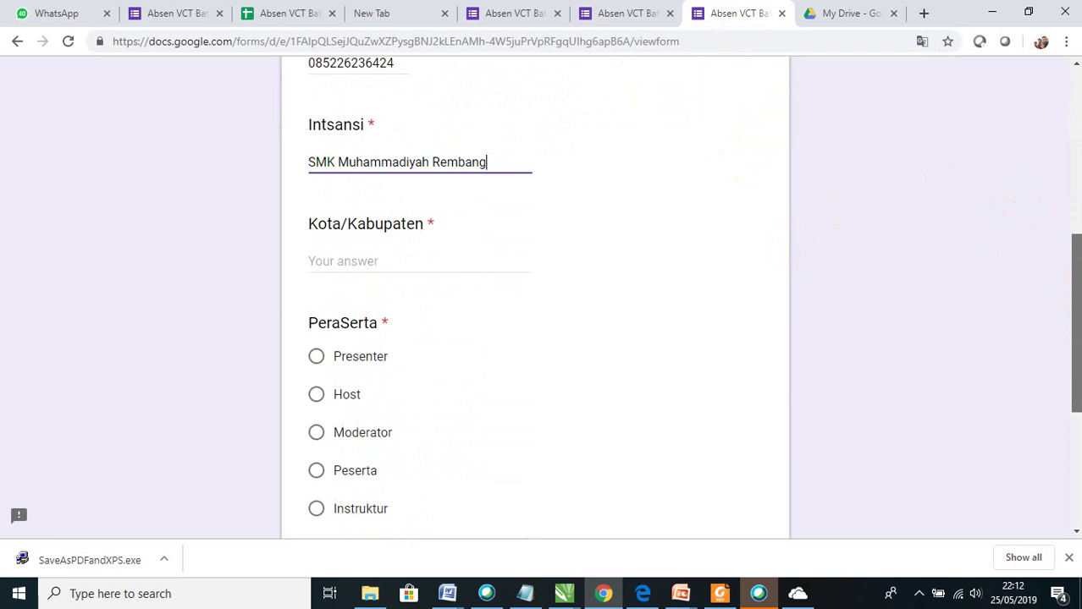
click(423, 269)
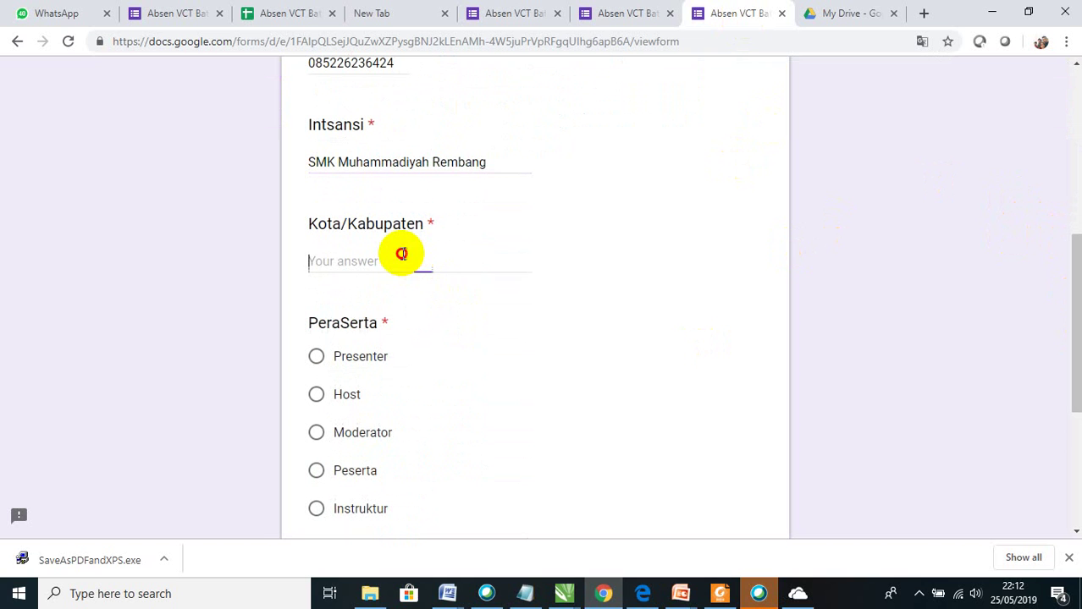
text(Rembang)
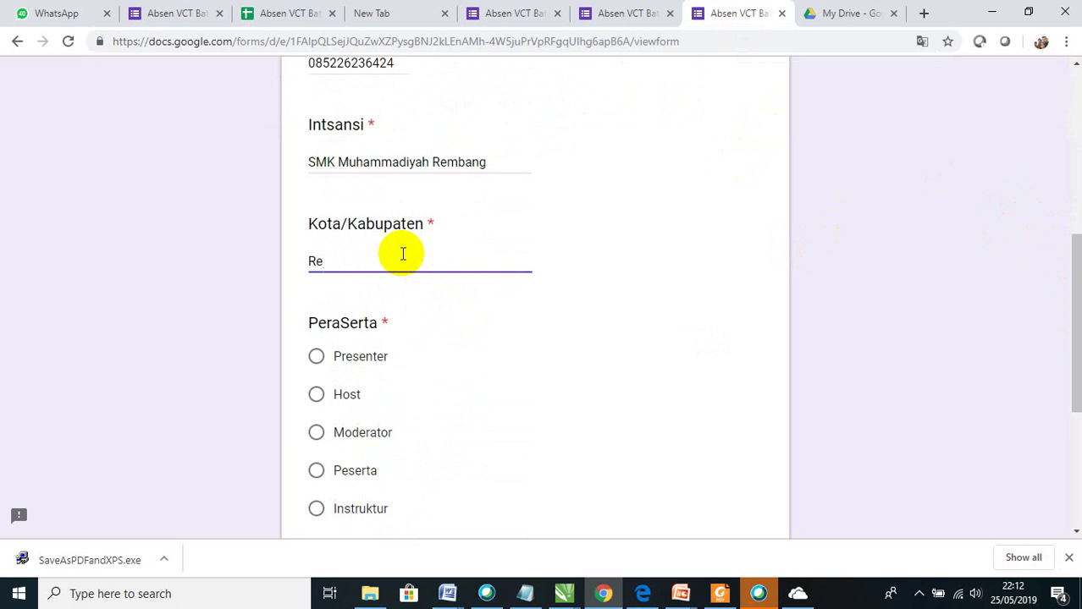
Choose Presenter as the participant role and submit the attendance form
click(315, 356)
scroll(1062, 273, down, 3)
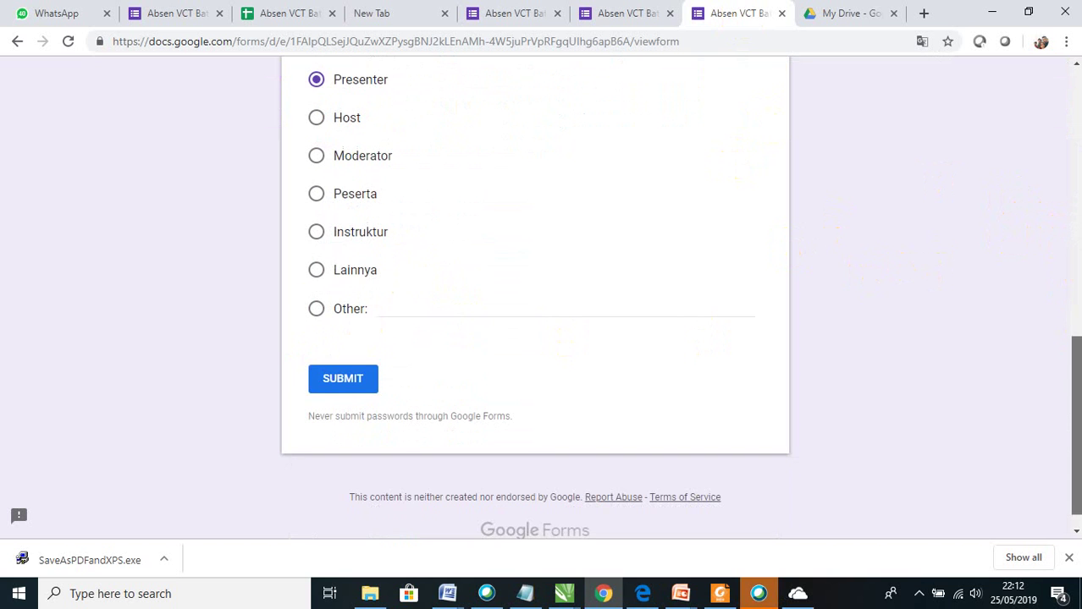
click(359, 388)
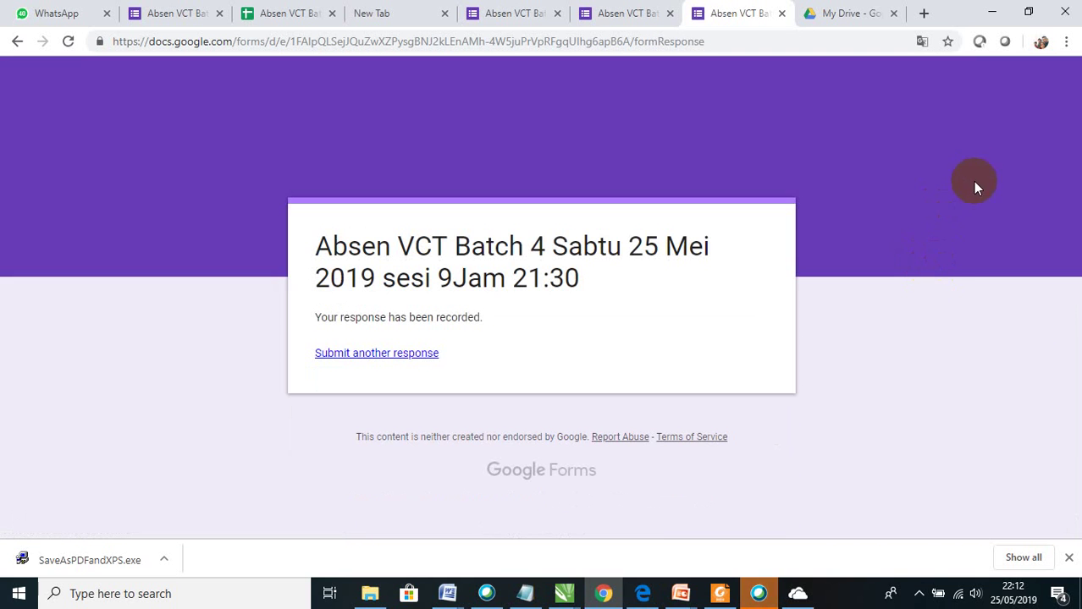
Open the session 9 attendance form for editing from its blank, unsubmitted copy
click(643, 17)
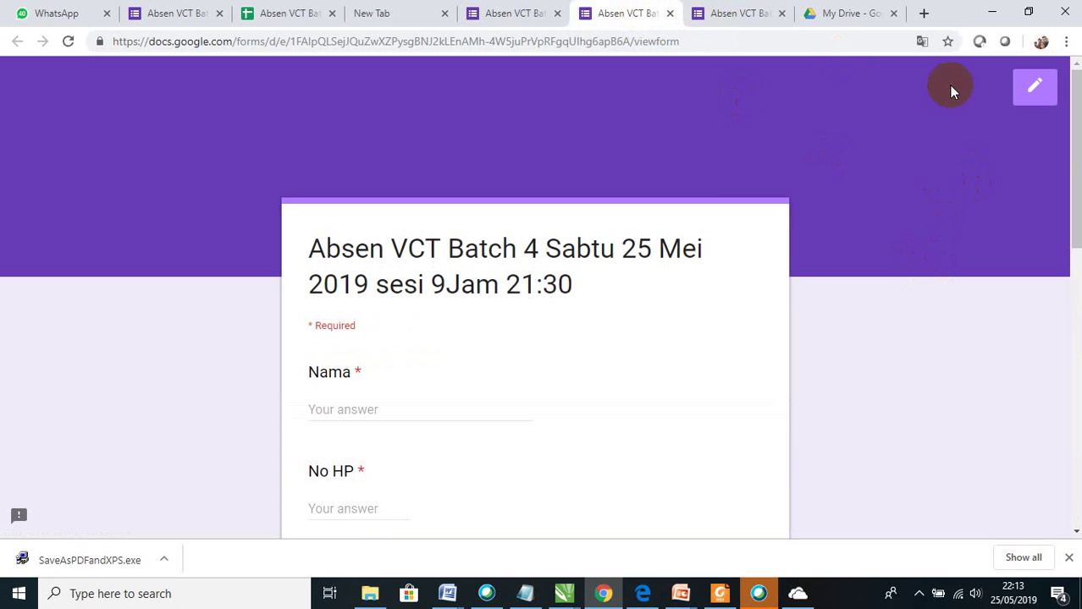
click(734, 15)
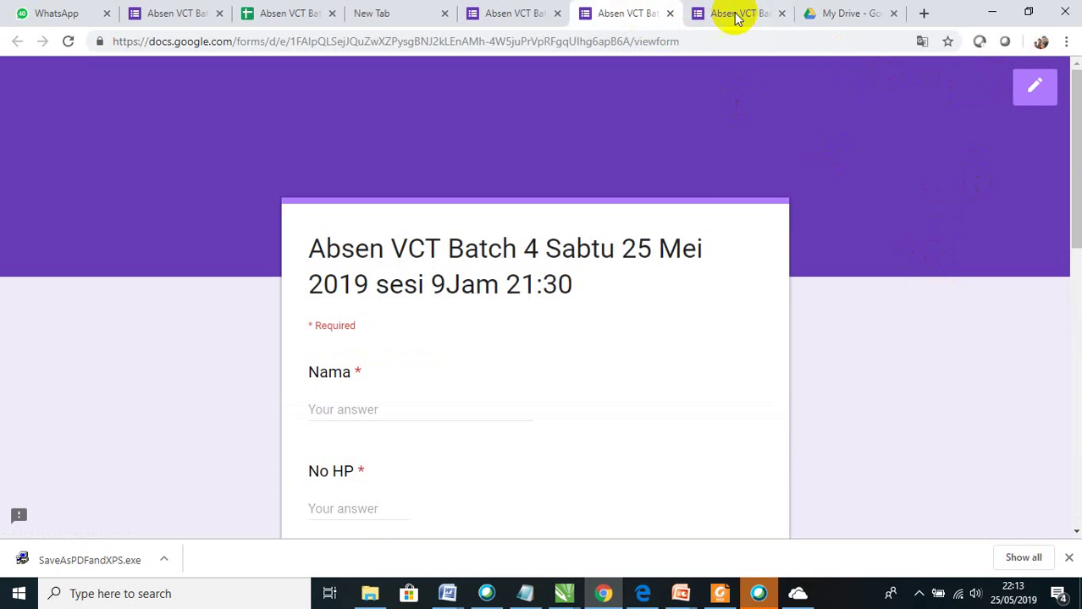
click(644, 14)
click(1031, 88)
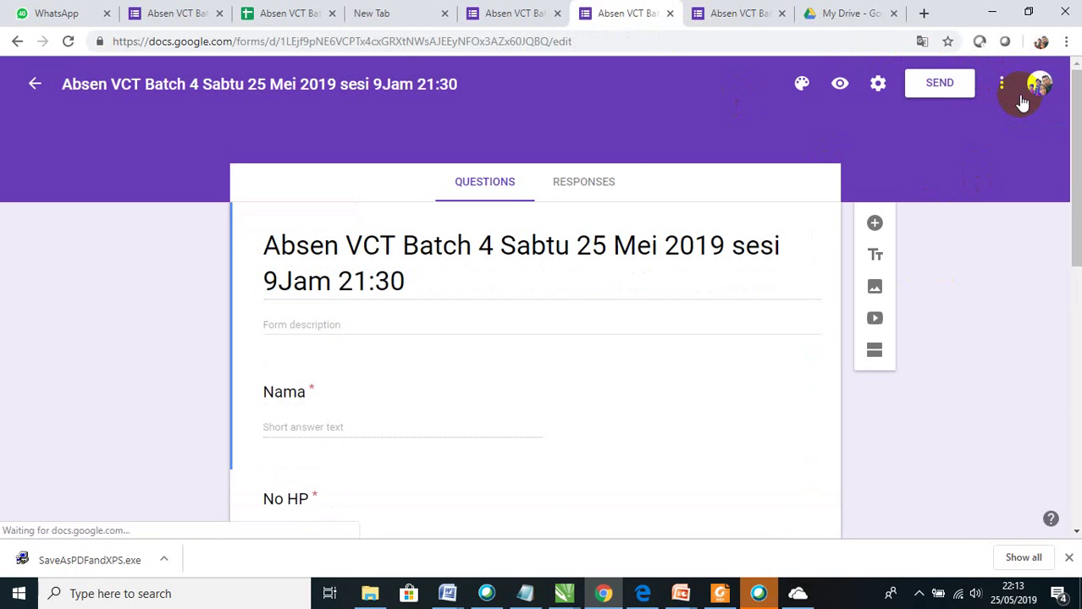
View the form's responses and create a new spreadsheet for them under the suggested name
click(579, 188)
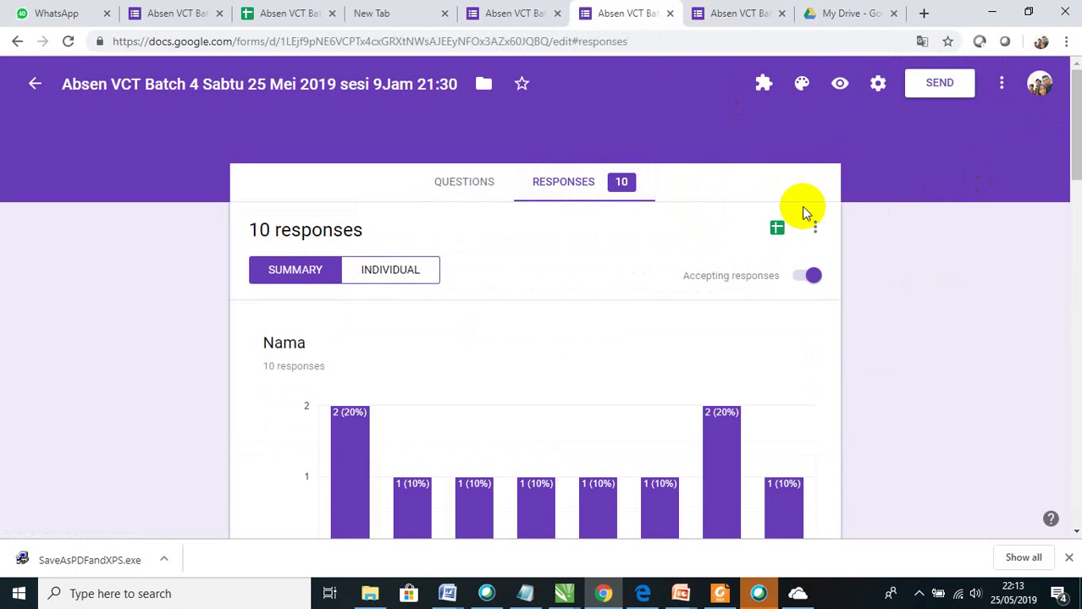
click(779, 230)
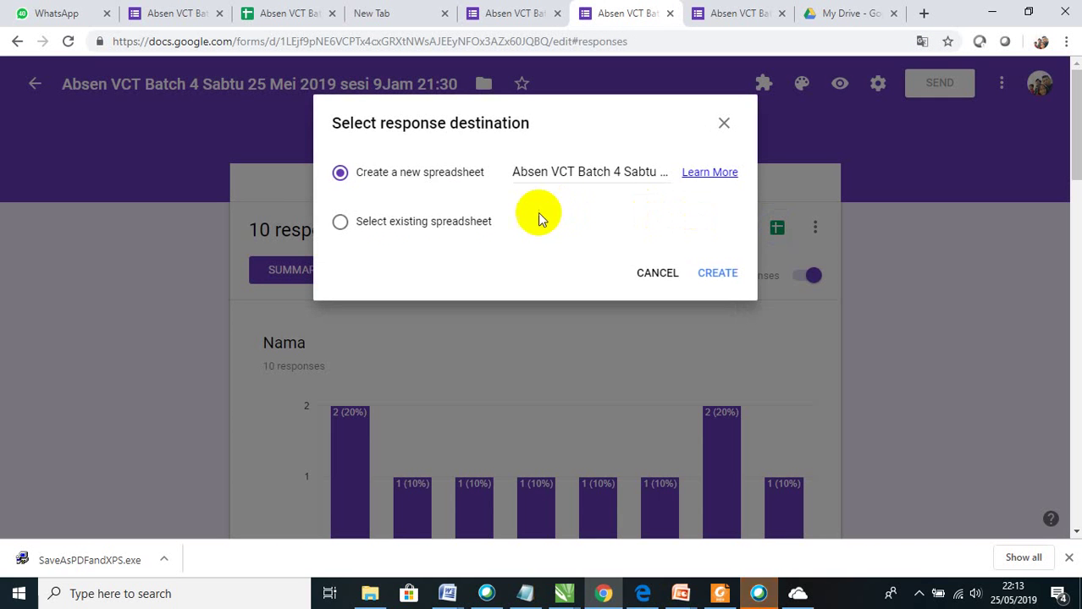
click(730, 272)
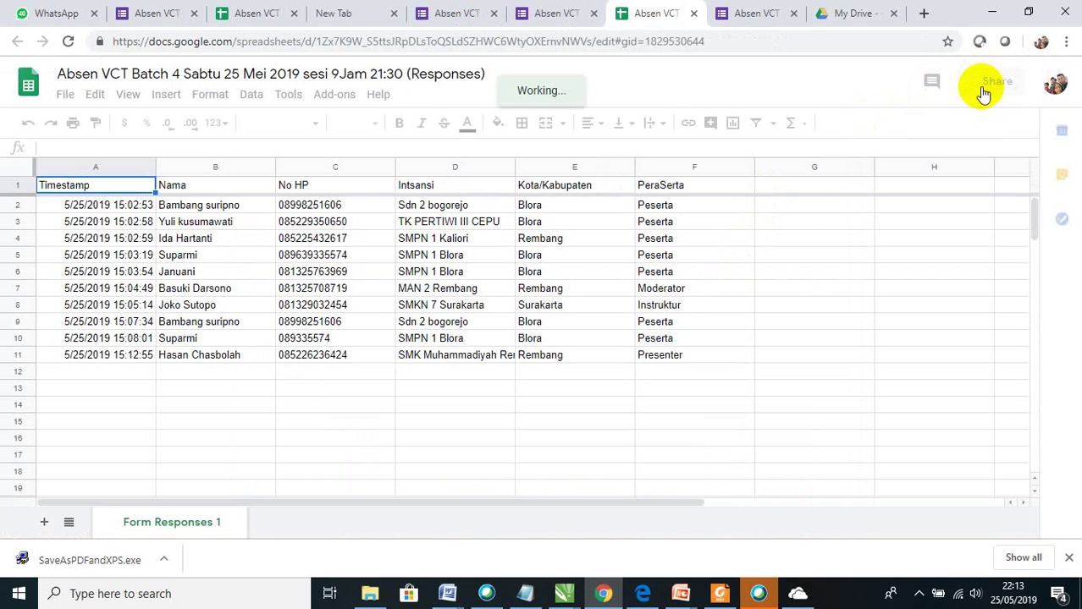
Turn on link sharing for the responses spreadsheet so anyone with the link can view, and copy the link
click(981, 91)
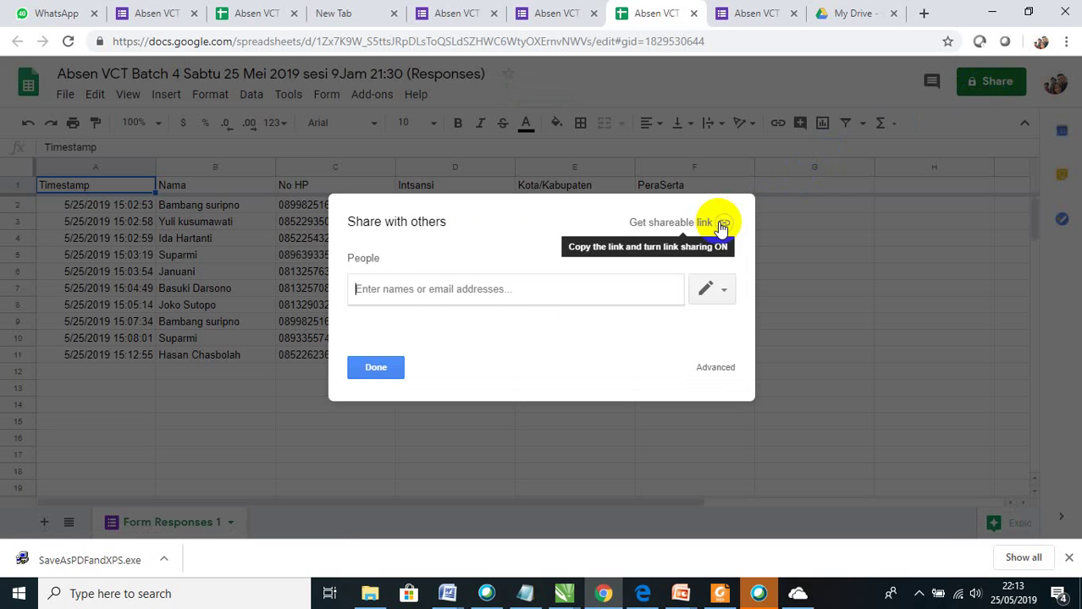
click(723, 223)
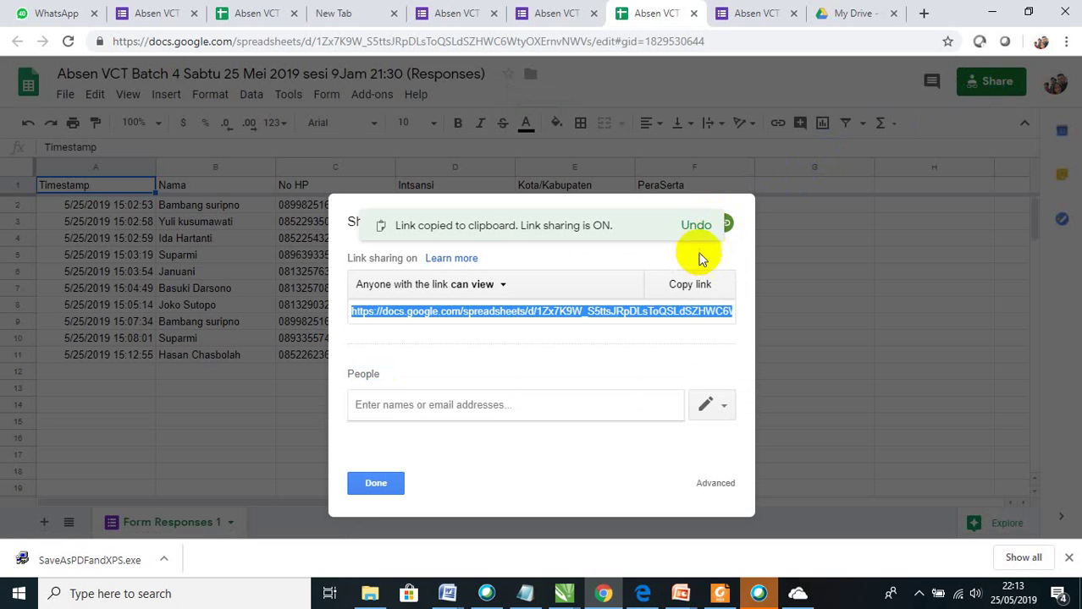
click(688, 285)
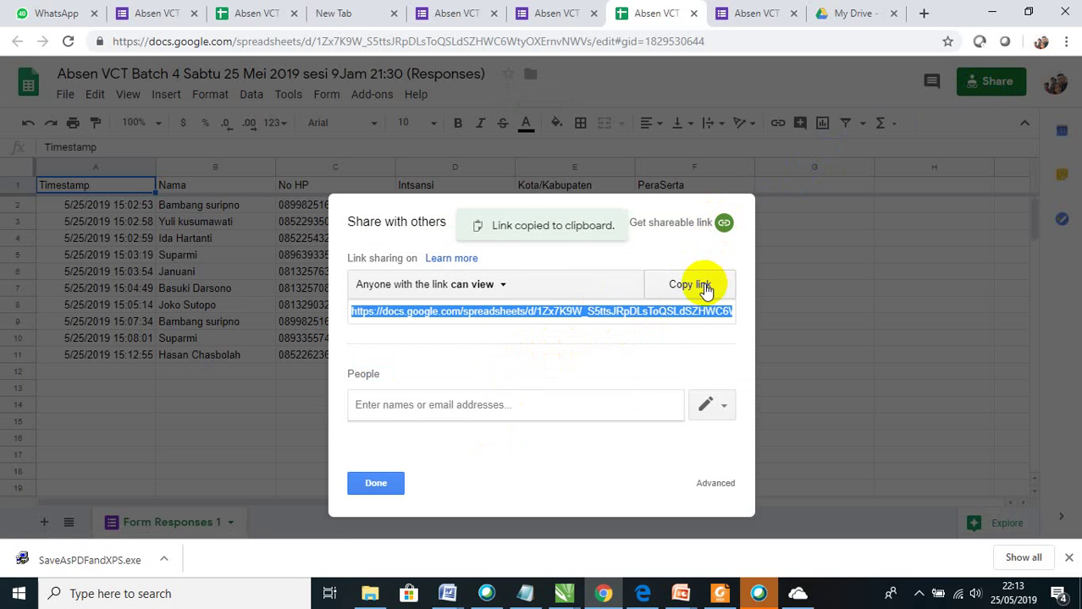
Check the Webex meeting, minimize it, and reload the WhatsApp Web QR code to sign in
click(757, 593)
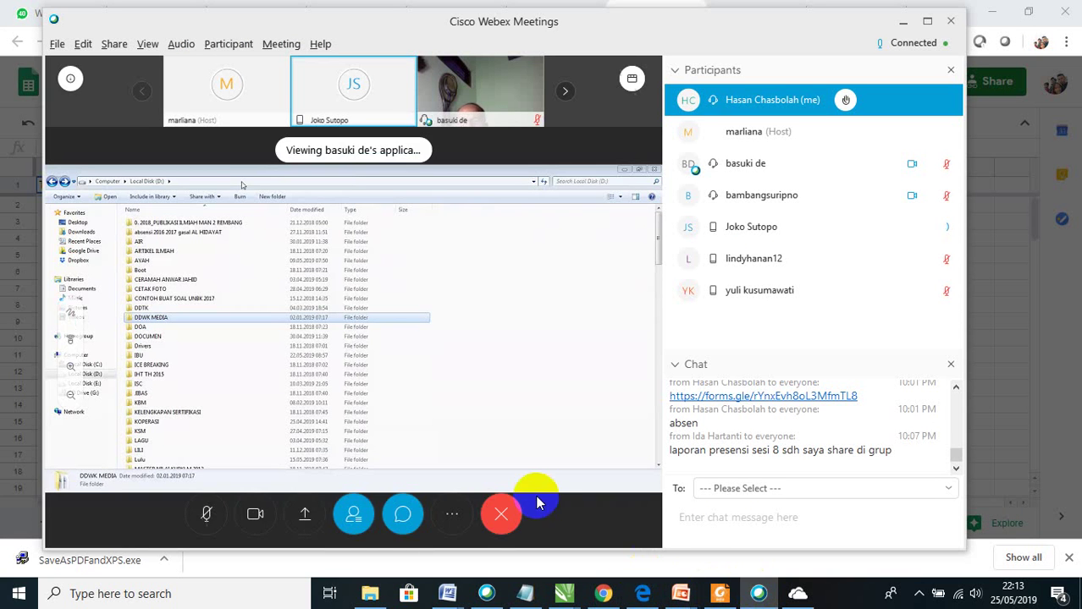
click(901, 21)
click(75, 16)
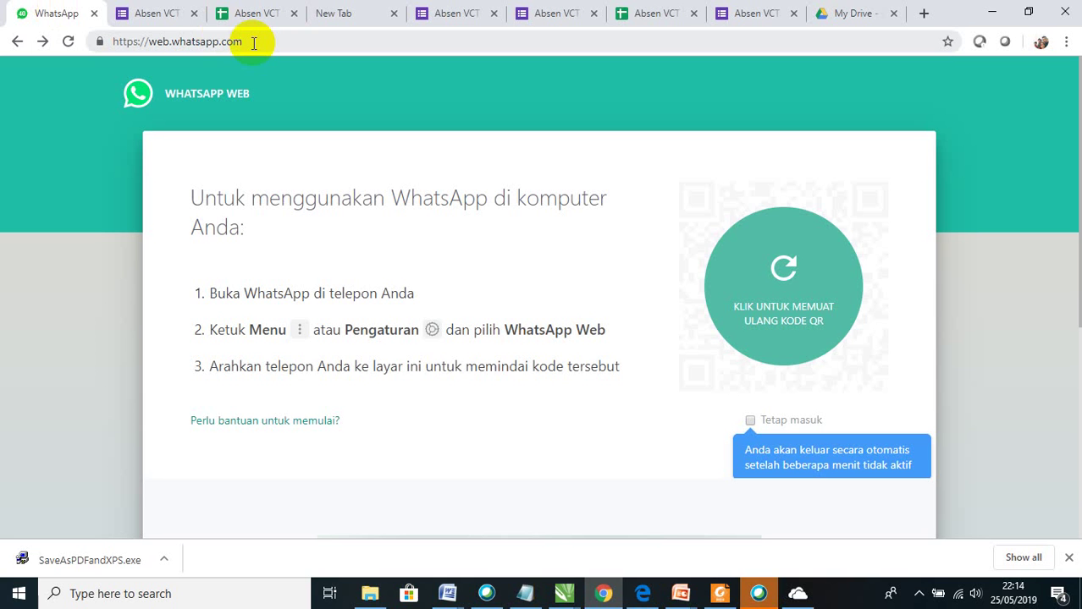
click(738, 334)
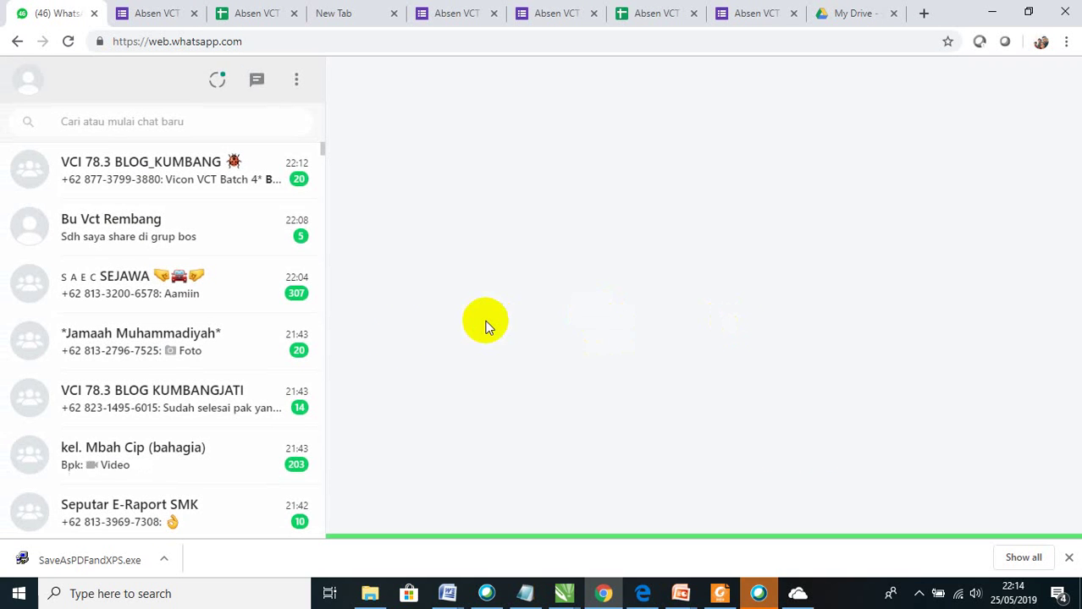
Send the copied spreadsheet link in the WhatsApp chat whose last message is "Sdh saya share di grup bos"
click(204, 231)
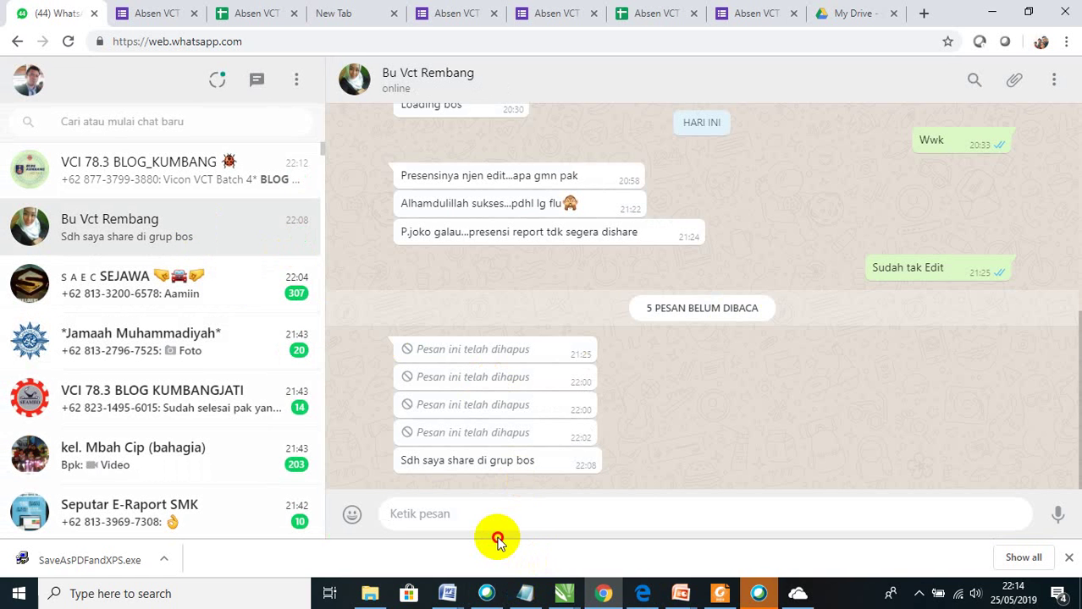
key(ctrl+v)
key(Return)
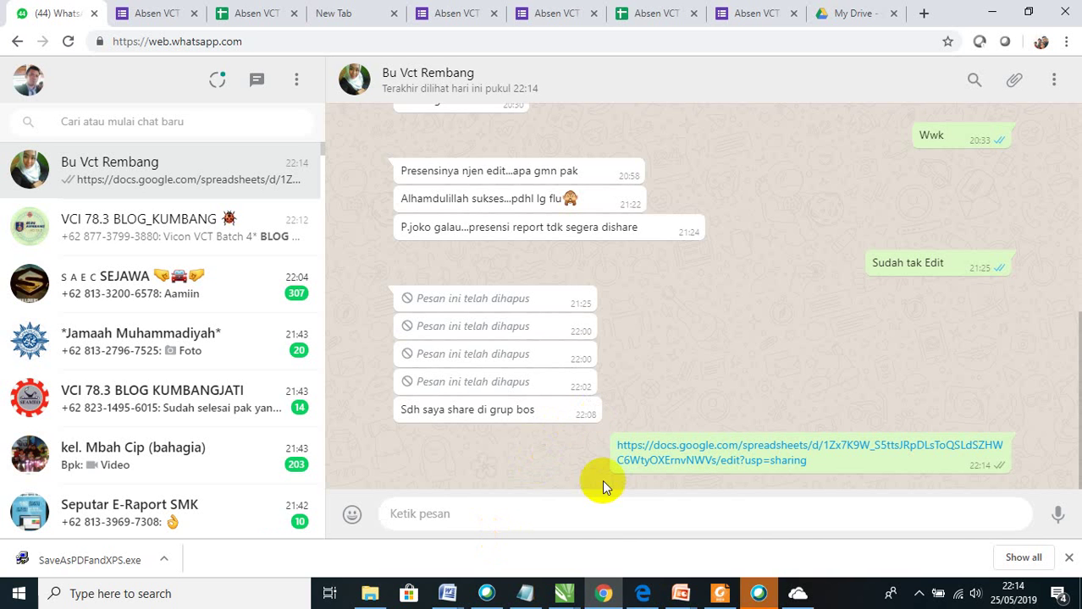
Minimize the Chrome and OneDrive folder windows and close the Set up OneDrive window
click(990, 11)
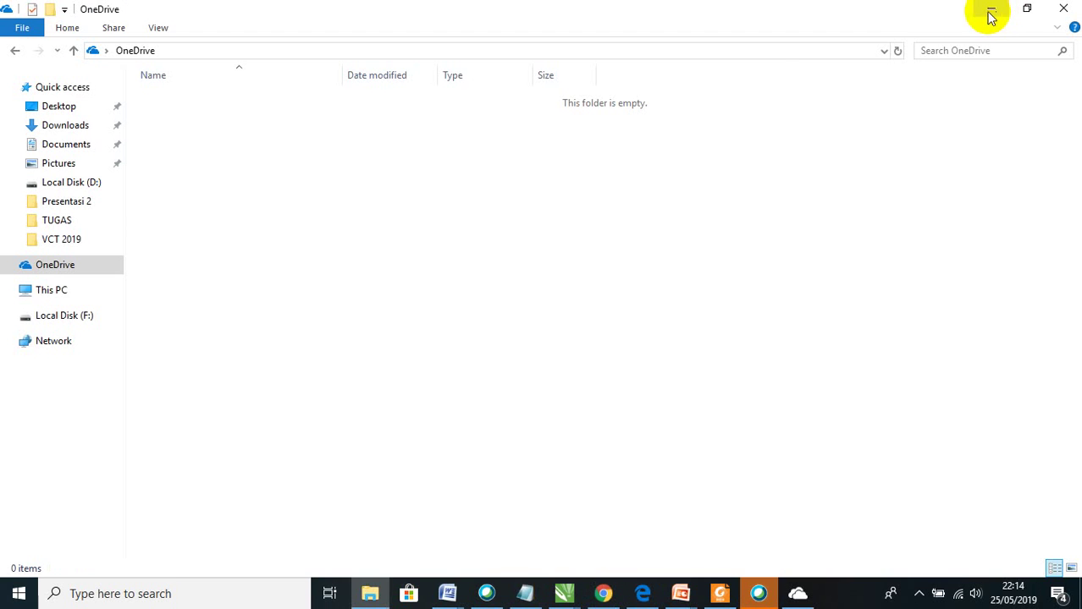
click(989, 11)
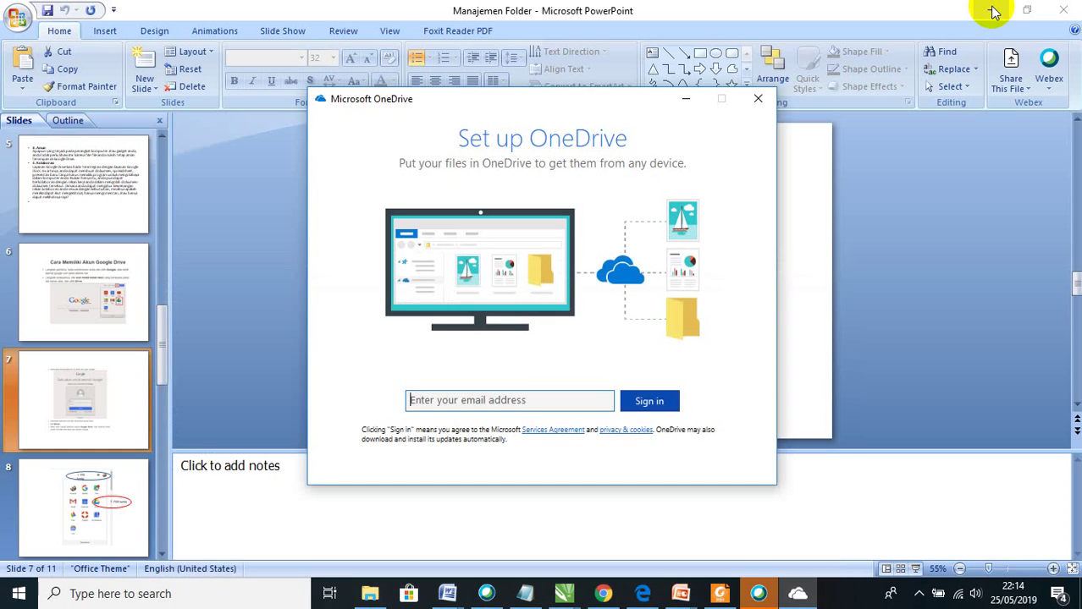
click(758, 98)
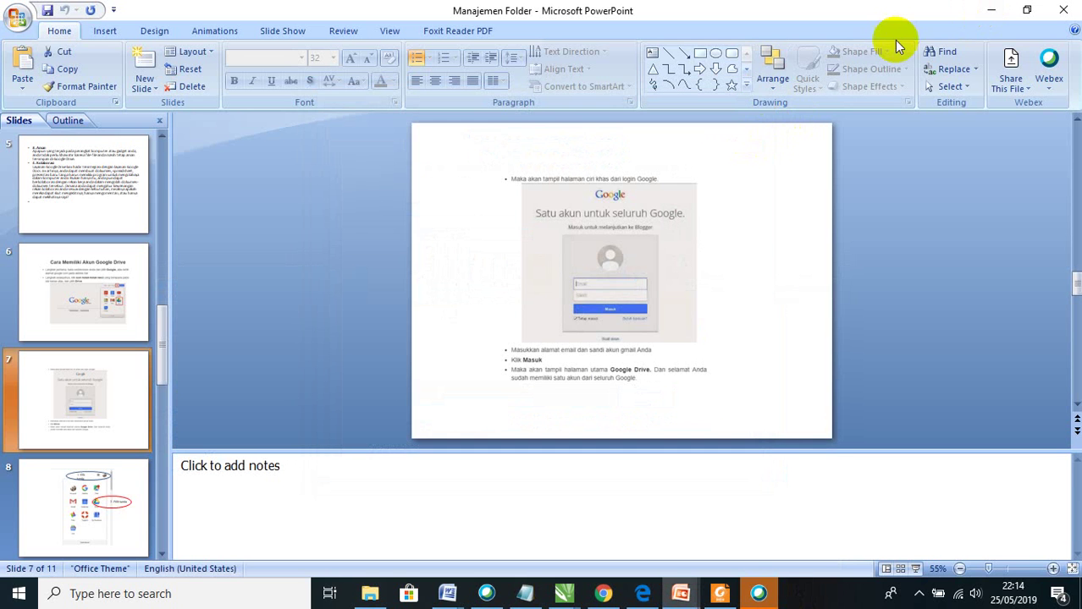
Clear the desktop by minimizing PowerPoint, CorelDRAW and both Word documents and closing the Panduan Instalasi Notepad file
click(992, 10)
click(992, 10)
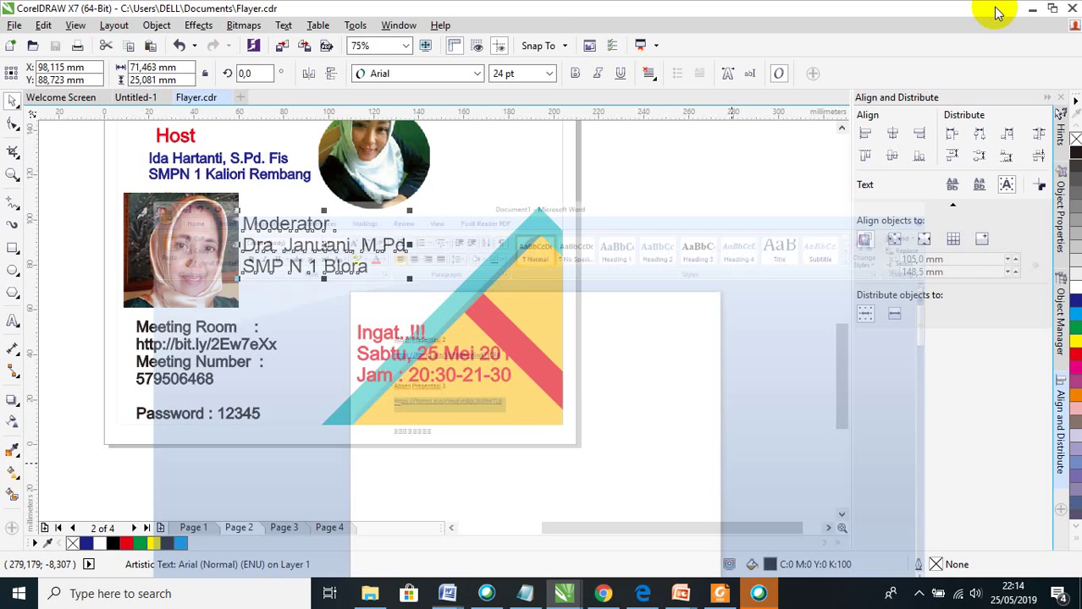
click(1032, 8)
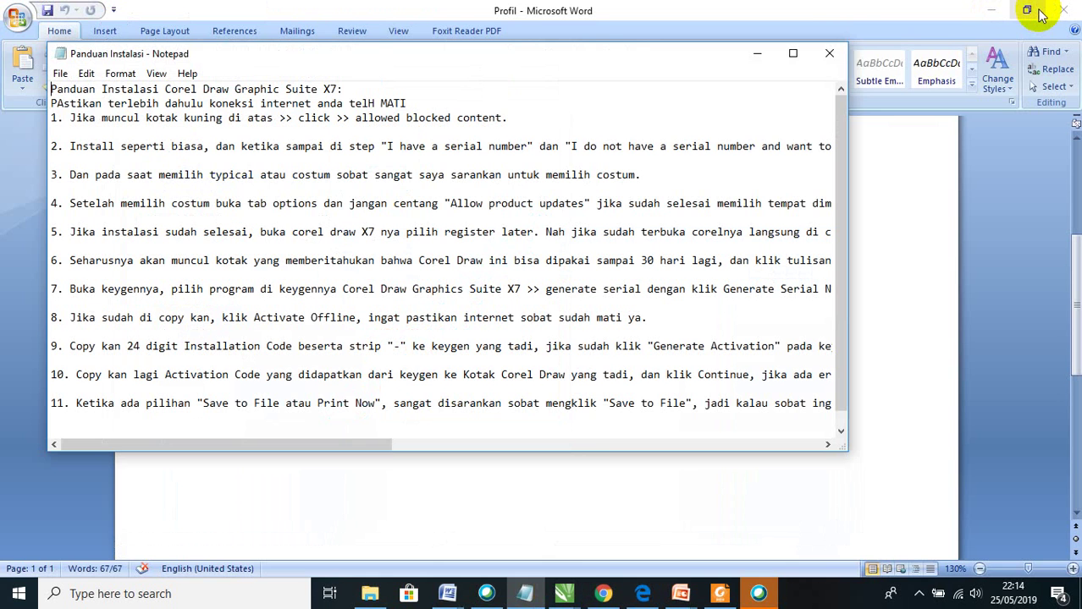
click(827, 52)
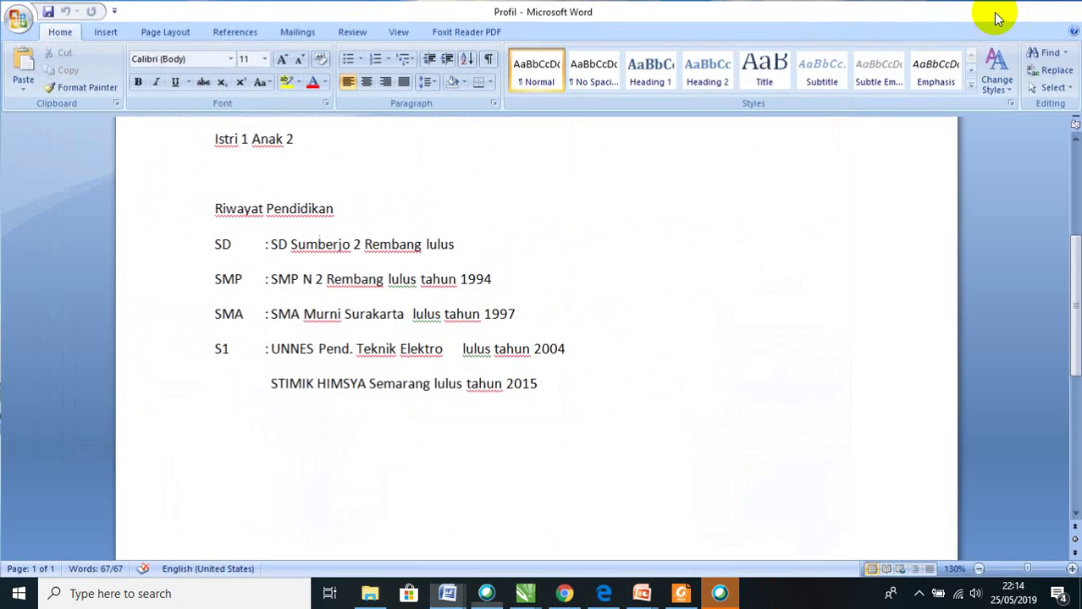
click(992, 10)
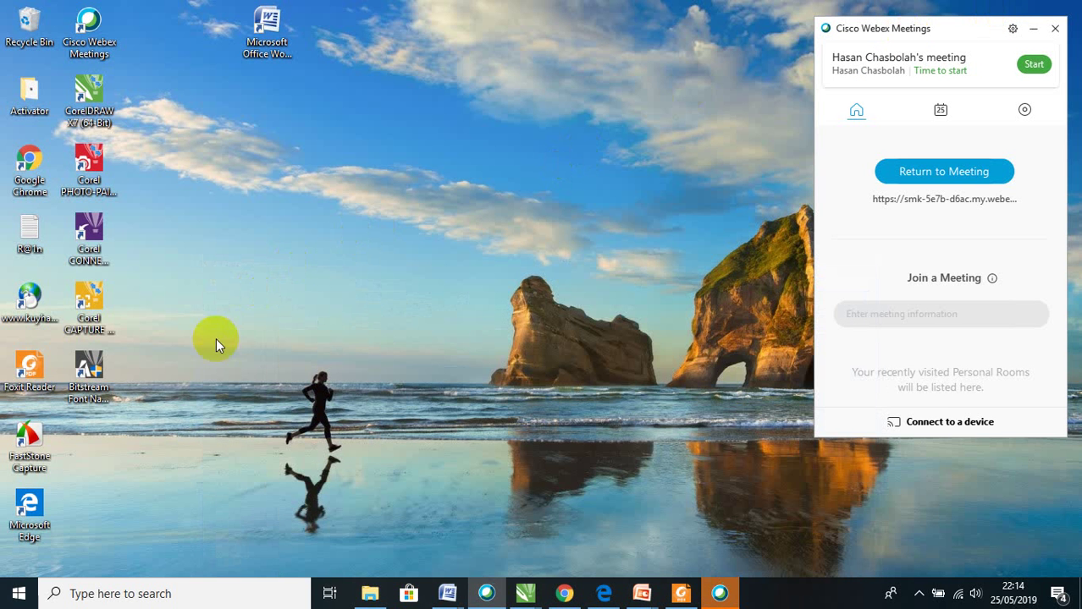